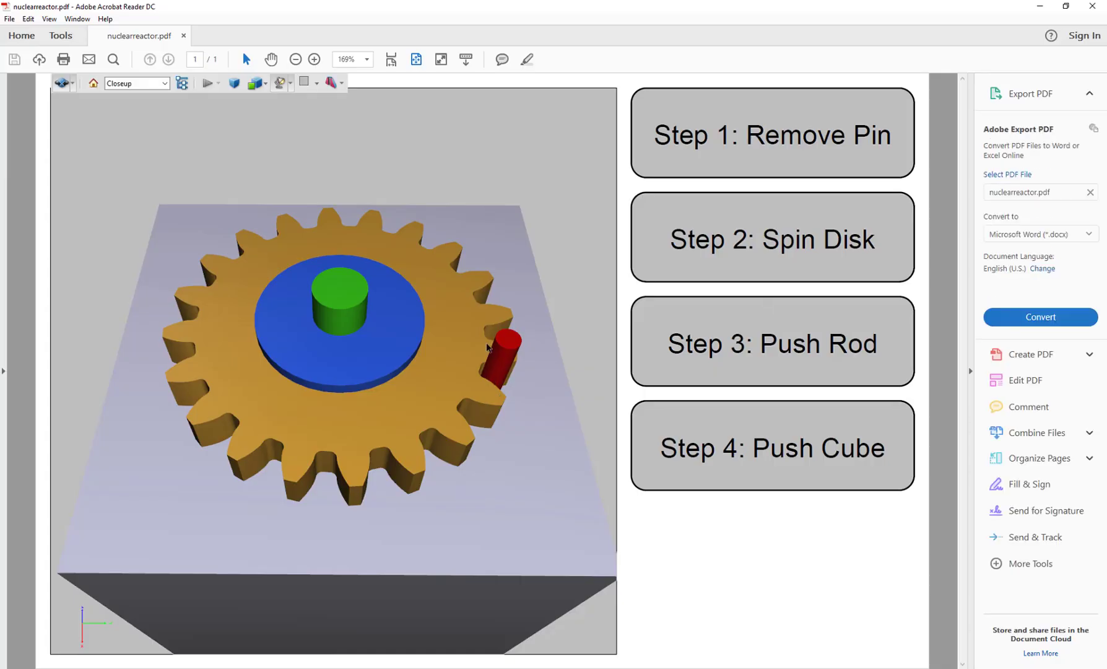
# - Play the Remove Pin, Spin Disk, Push Rod and Push Cube animations of the 3D model in the PDF
pyautogui.click(800, 144)
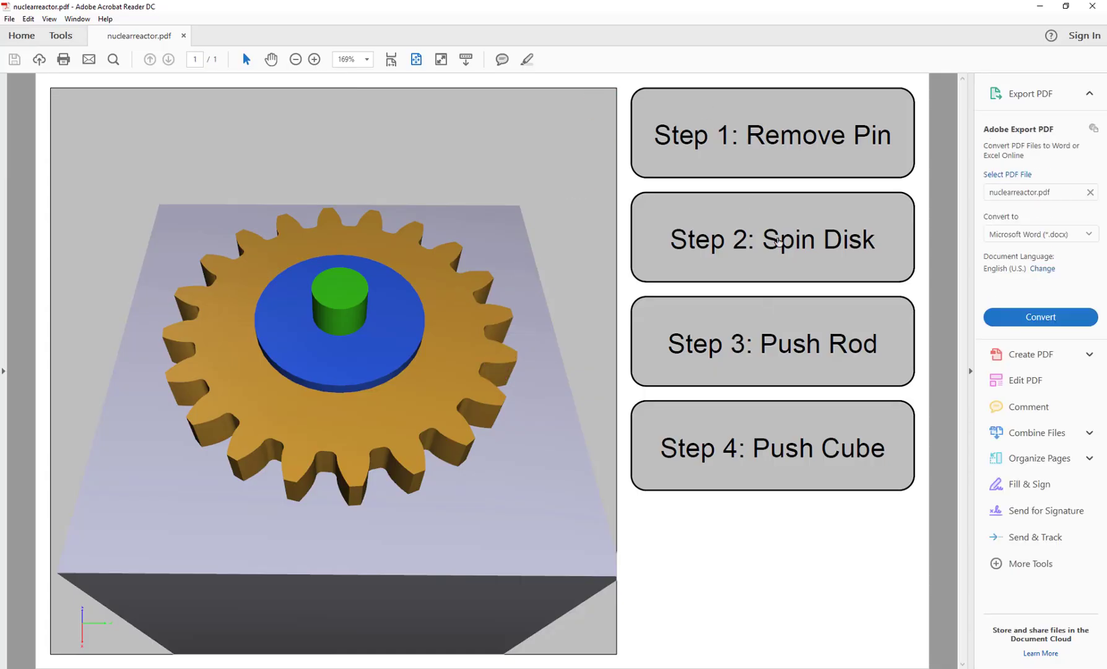
pyautogui.click(777, 240)
pyautogui.click(792, 347)
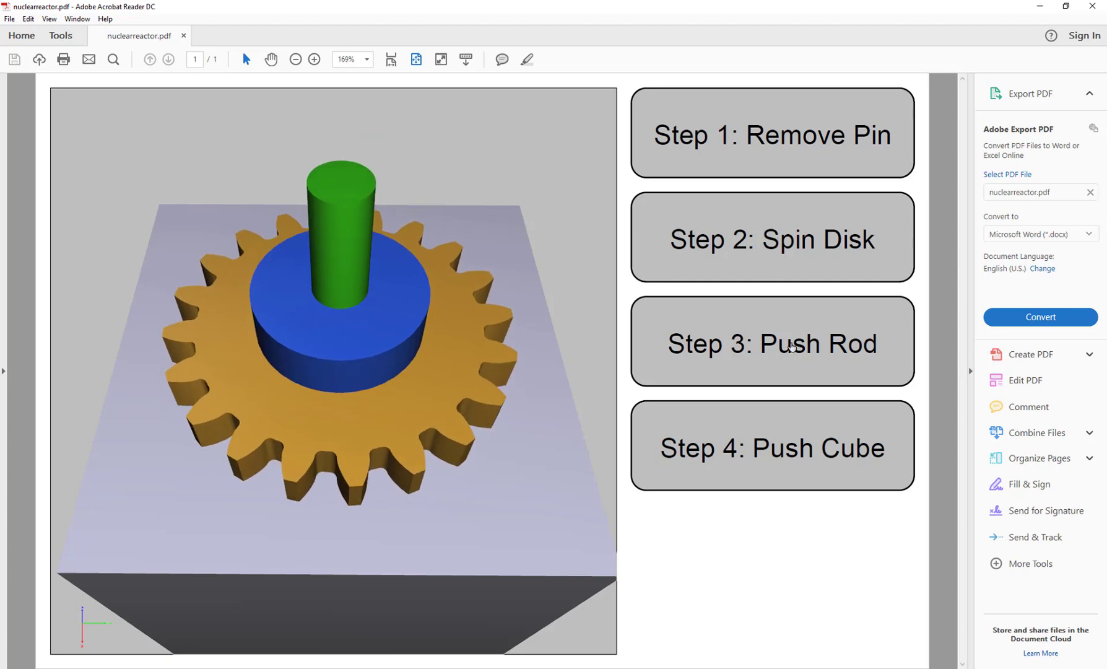
pyautogui.click(782, 453)
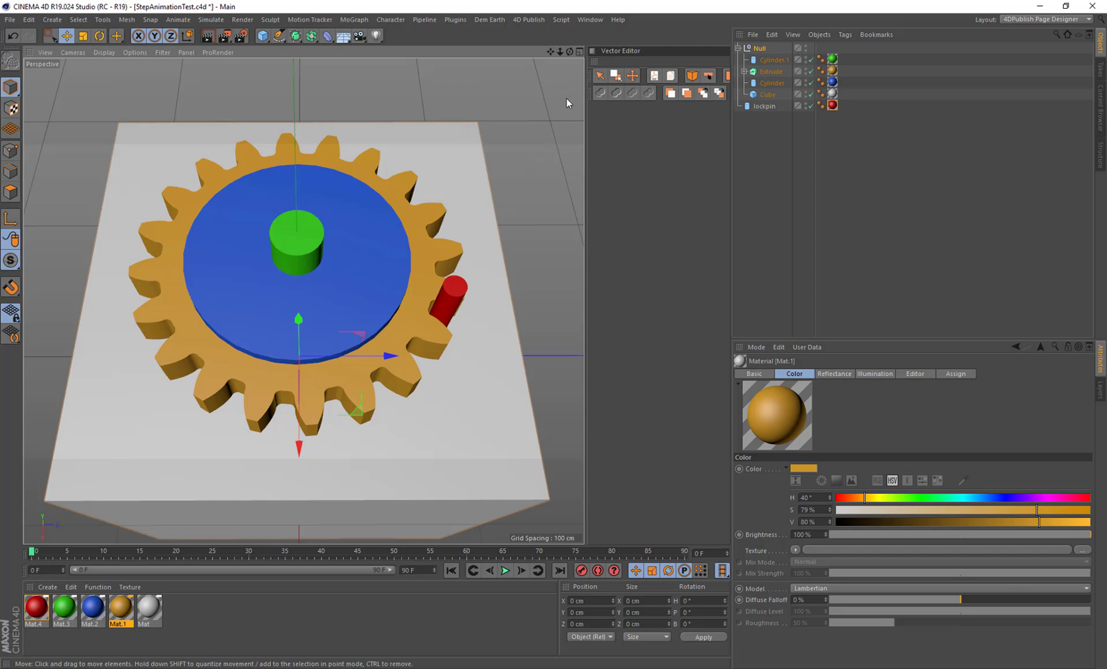
# - Switch to Cinema 4D and try rotating the Null group by its heading value
pyautogui.moveTo(569, 53)
pyautogui.mouseDown()
pyautogui.moveTo(588, 59)
pyautogui.moveTo(565, 57)
pyautogui.moveTo(569, 71)
pyautogui.mouseUp()
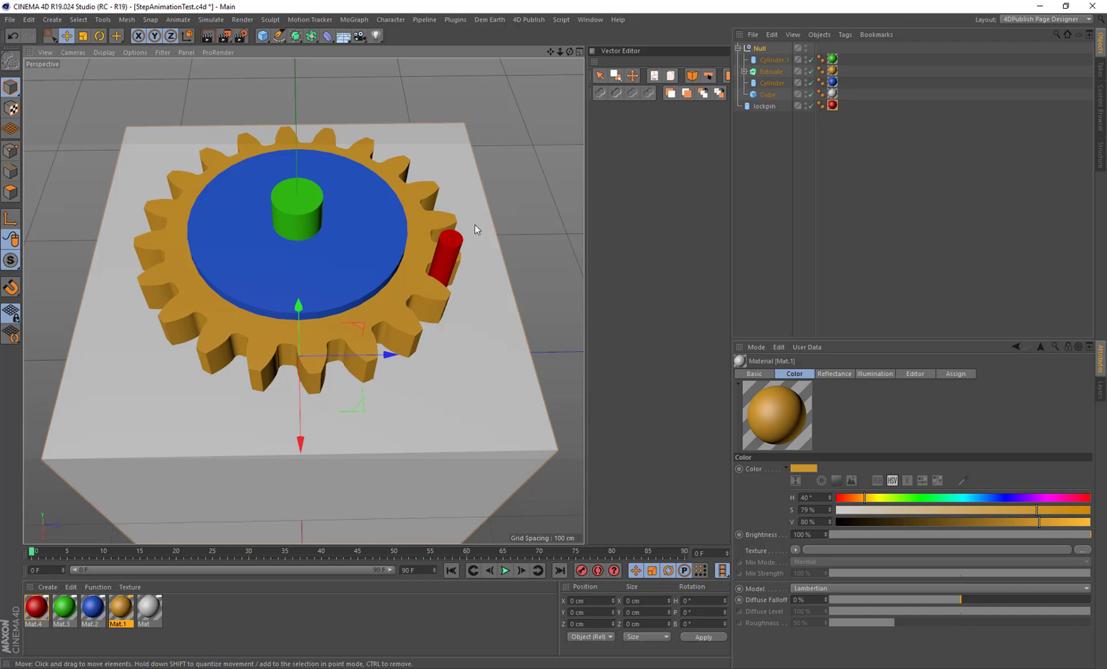
pyautogui.moveTo(310, 316)
pyautogui.keyDown('alt'); pyautogui.mouseDown()
pyautogui.moveTo(303, 308)
pyautogui.moveTo(309, 316)
pyautogui.mouseUp(); pyautogui.keyUp('alt')
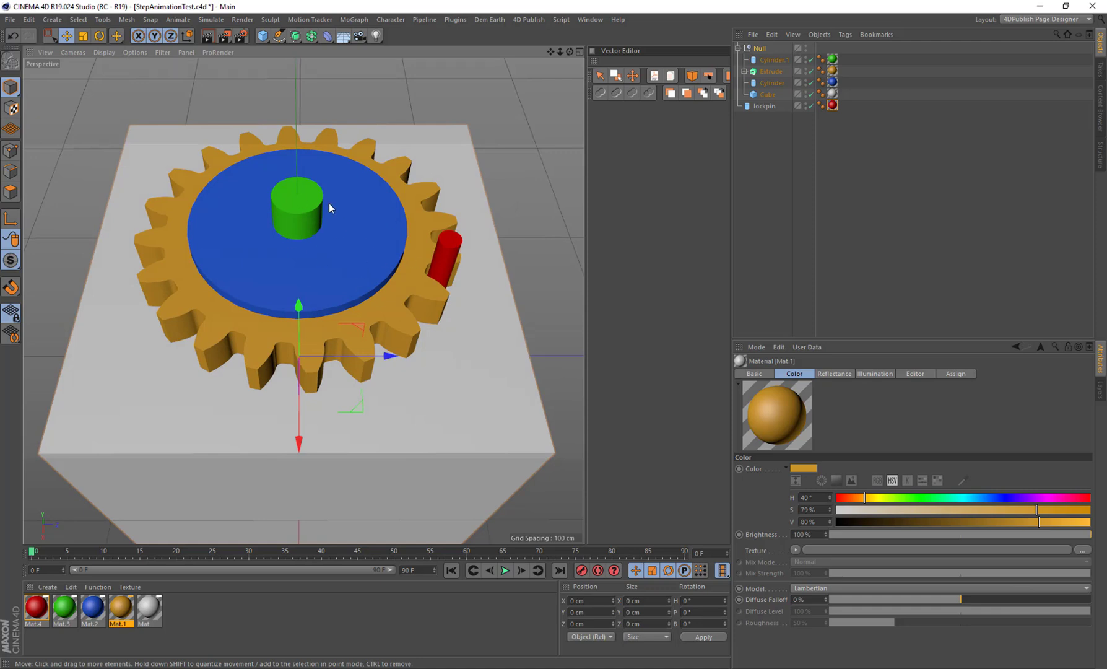
pyautogui.click(754, 48)
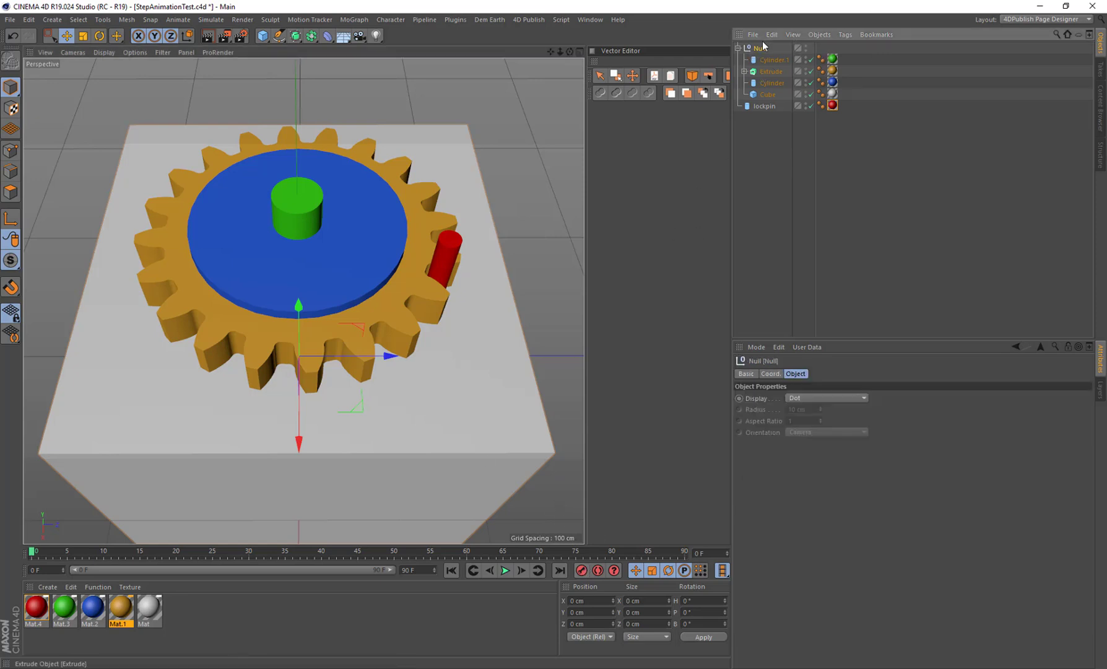
pyautogui.click(769, 373)
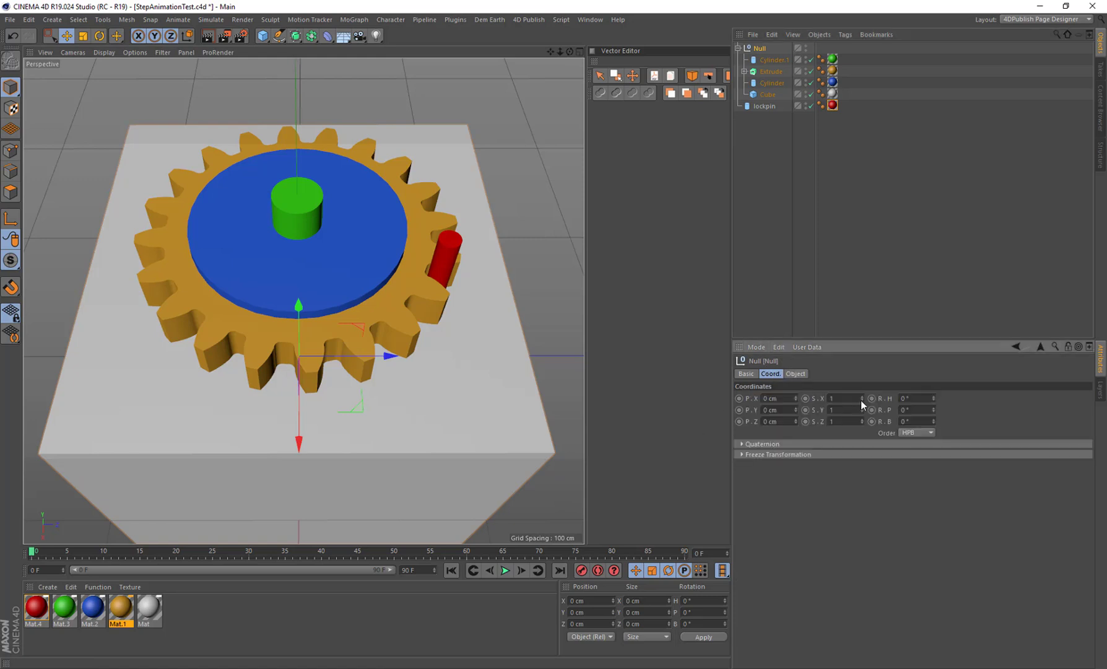
pyautogui.moveTo(933, 398); pyautogui.dragTo(932, 408)
# - Take the Cube out of the Null group and keep lockpin outside the group as well
pyautogui.moveTo(764, 94); pyautogui.dragTo(764, 55)
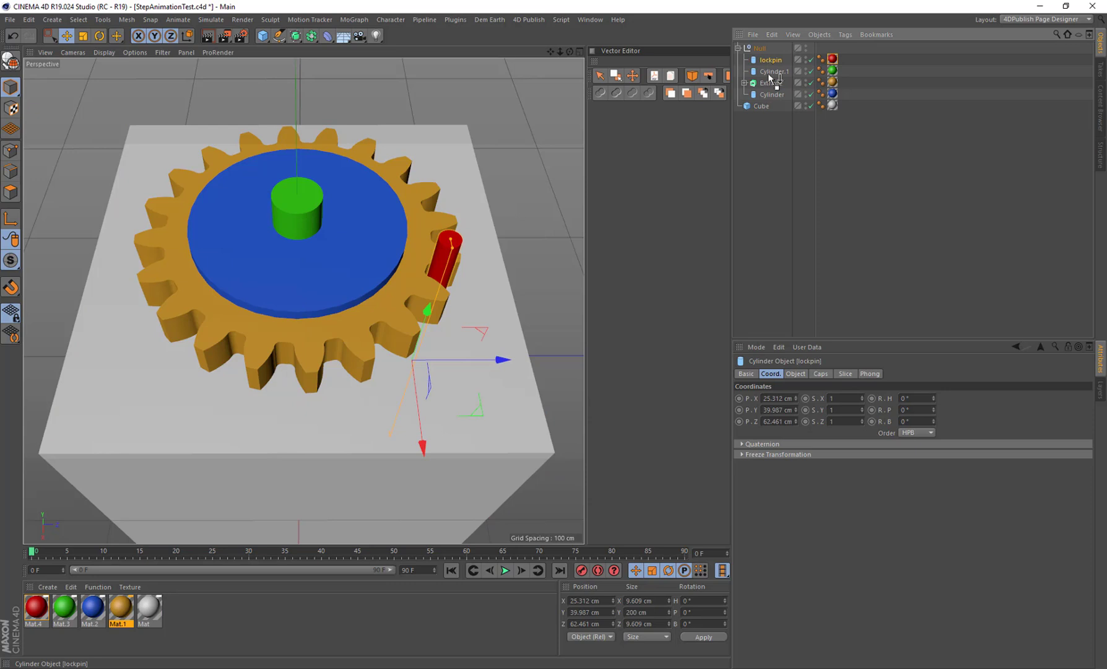
pyautogui.moveTo(766, 121); pyautogui.dragTo(767, 121)
# - Test rotating the Null group's heading without the Cube in it, undo the rotation and deselect the group
pyautogui.click(758, 48)
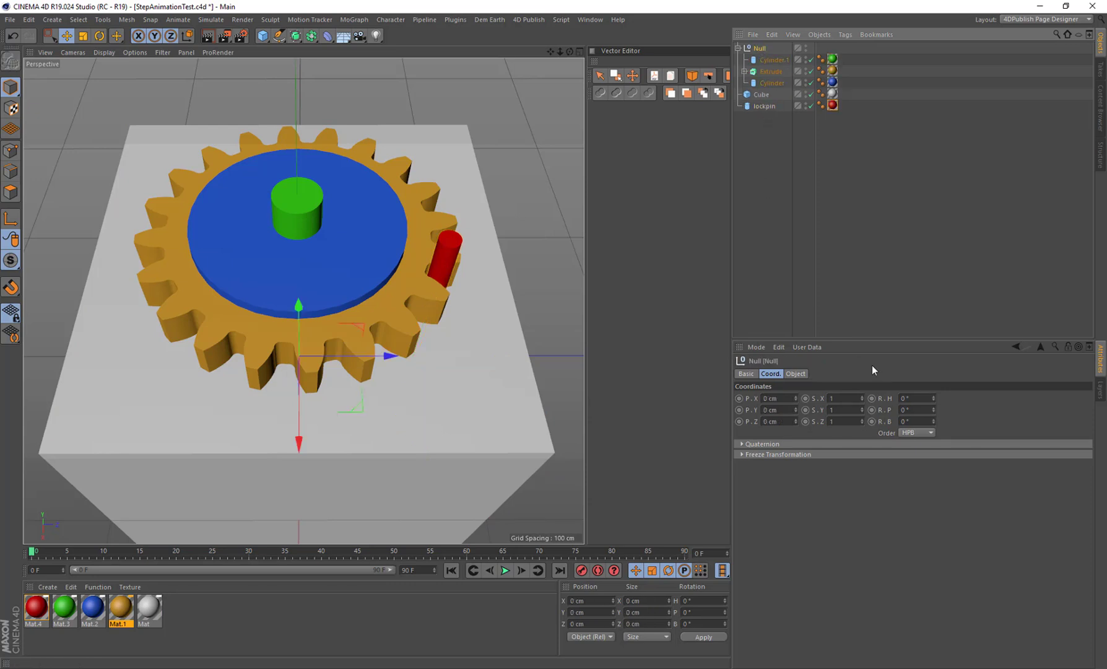
pyautogui.moveTo(933, 398); pyautogui.dragTo(944, 379)
pyautogui.hotkey('ctrl', 'z')
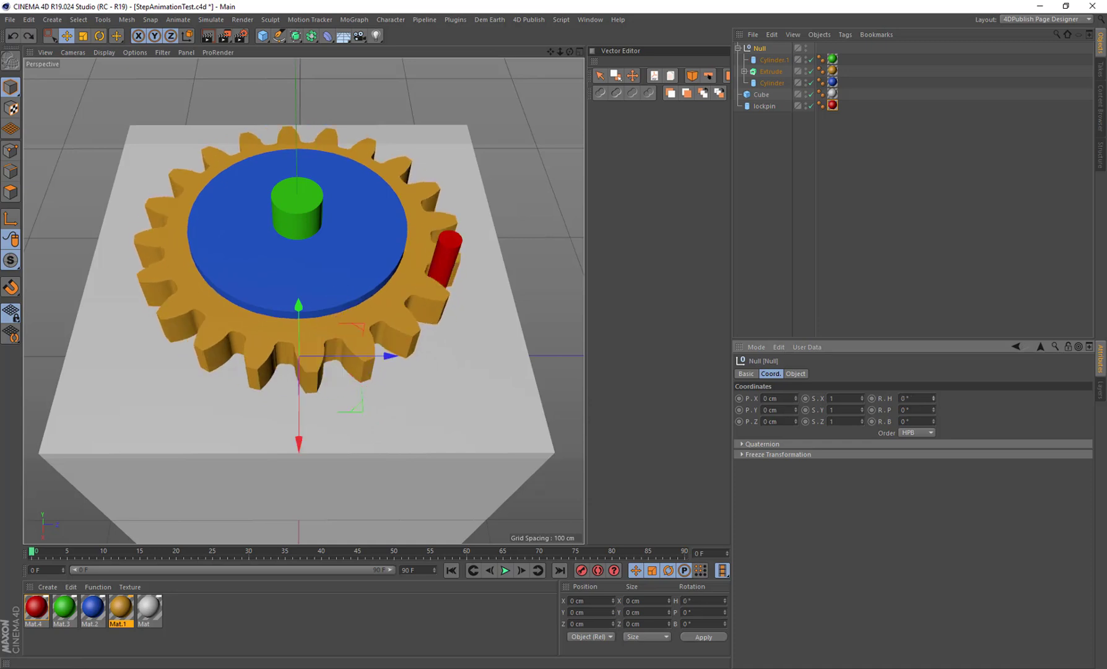
pyautogui.click(764, 140)
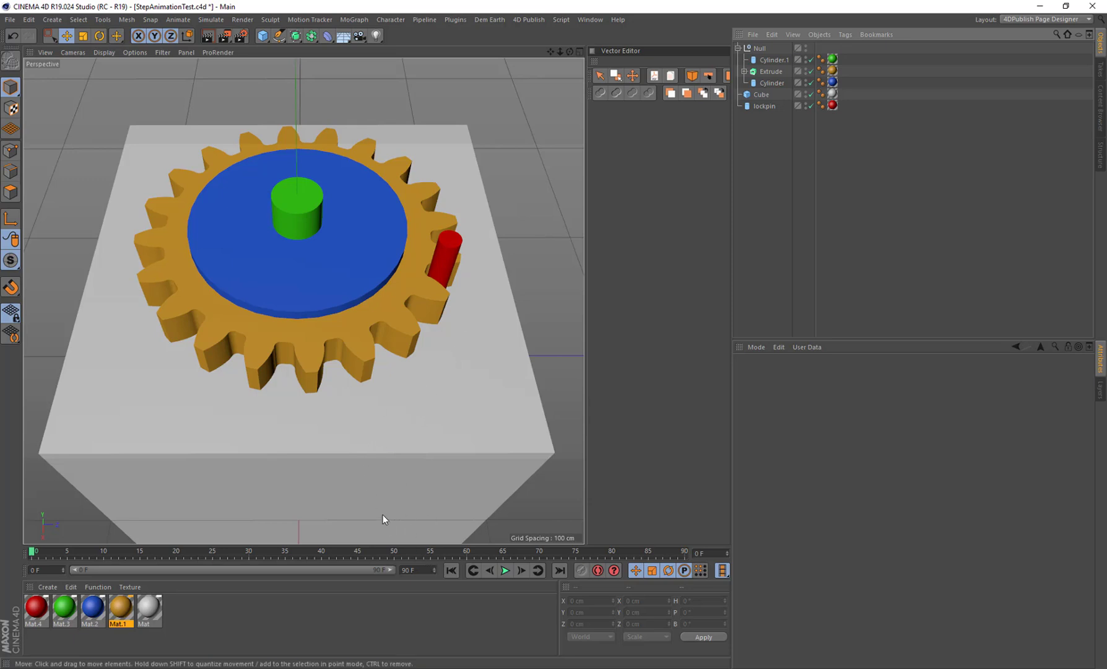
# - Extend the animation to 500 frames and stretch the timeline's preview range to the full length
pyautogui.doubleClick(403, 569)
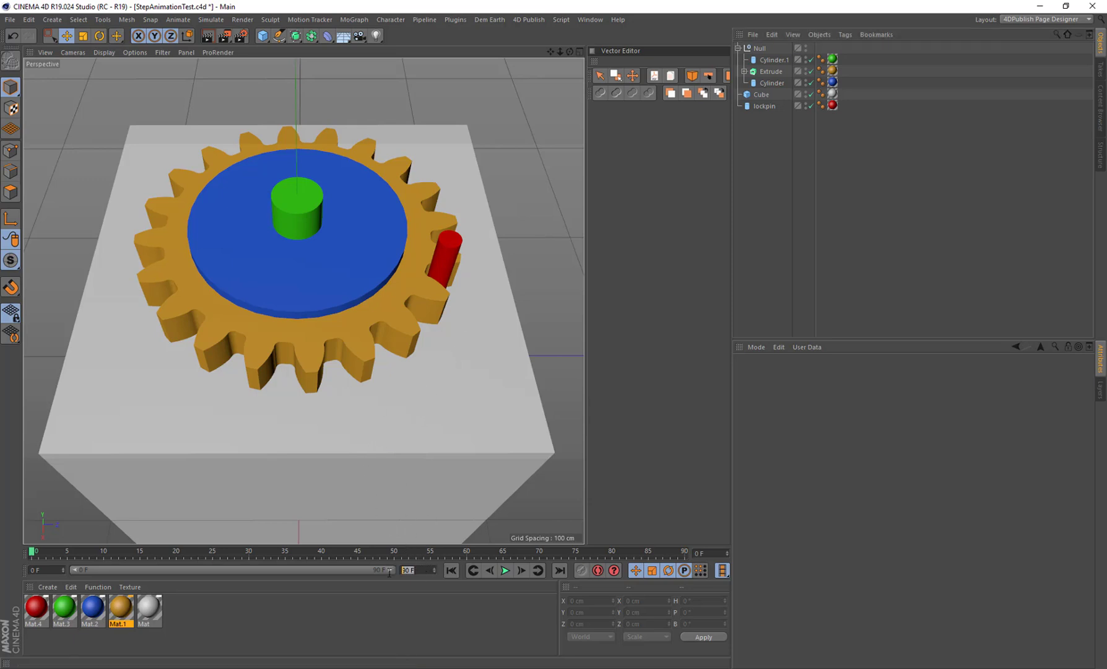
pyautogui.write('500')
pyautogui.press('Return')
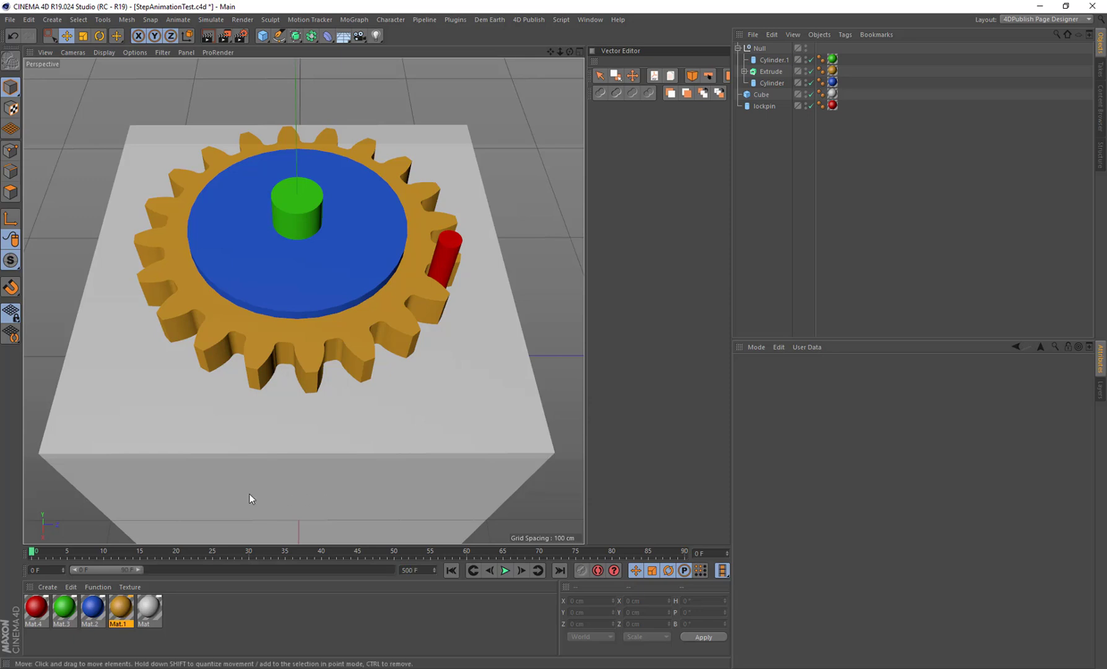
pyautogui.doubleClick(138, 570)
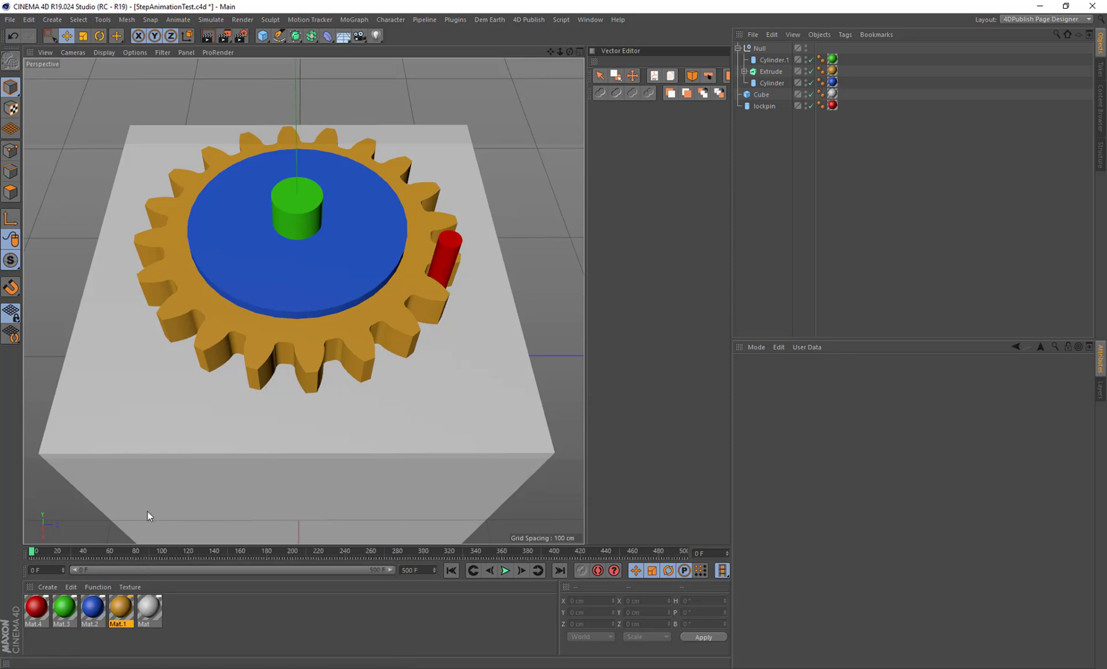
# - Keyframe the red lockpin in place at frame 0, and at frame 60 raised out of the gear to a Y position of about 486 cm
pyautogui.click(451, 244)
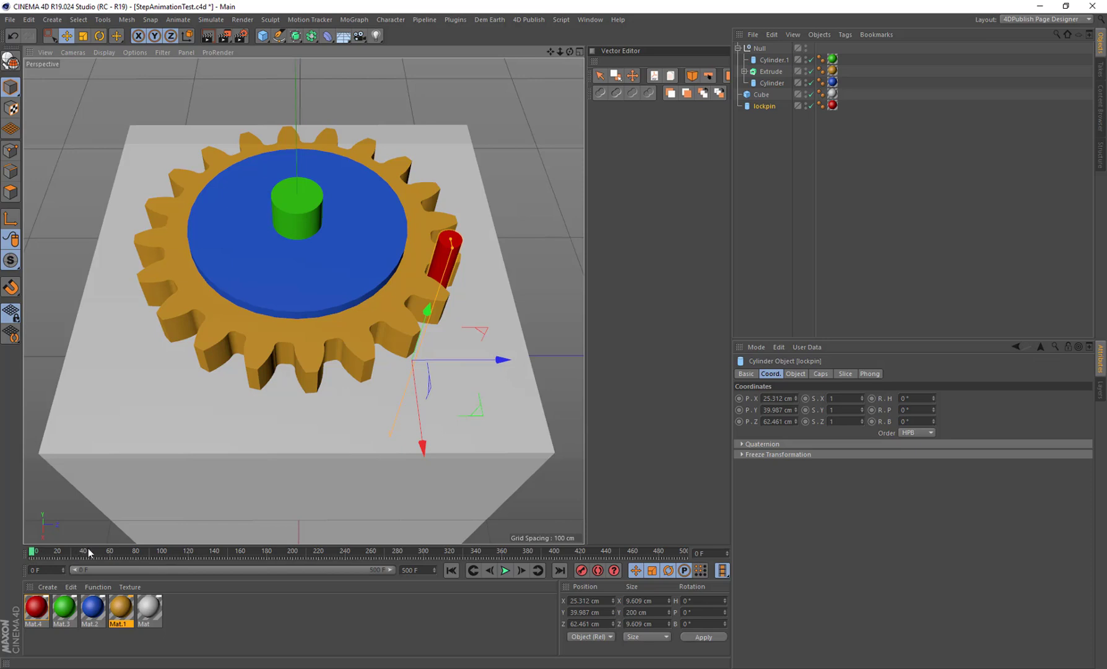
pyautogui.click(588, 570)
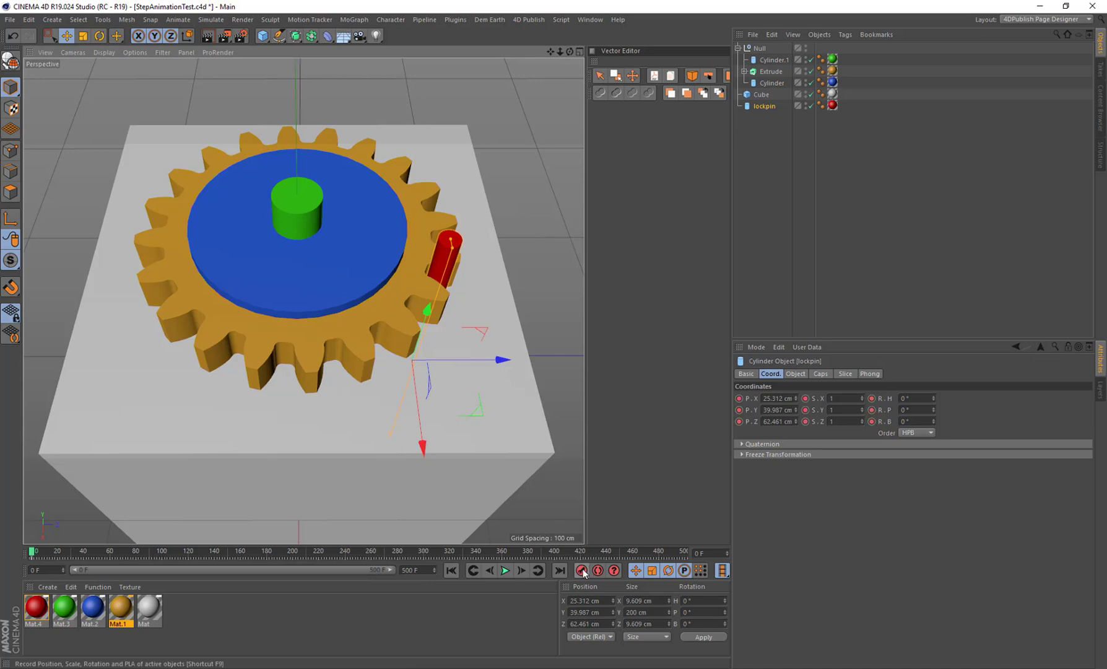
pyautogui.click(112, 555)
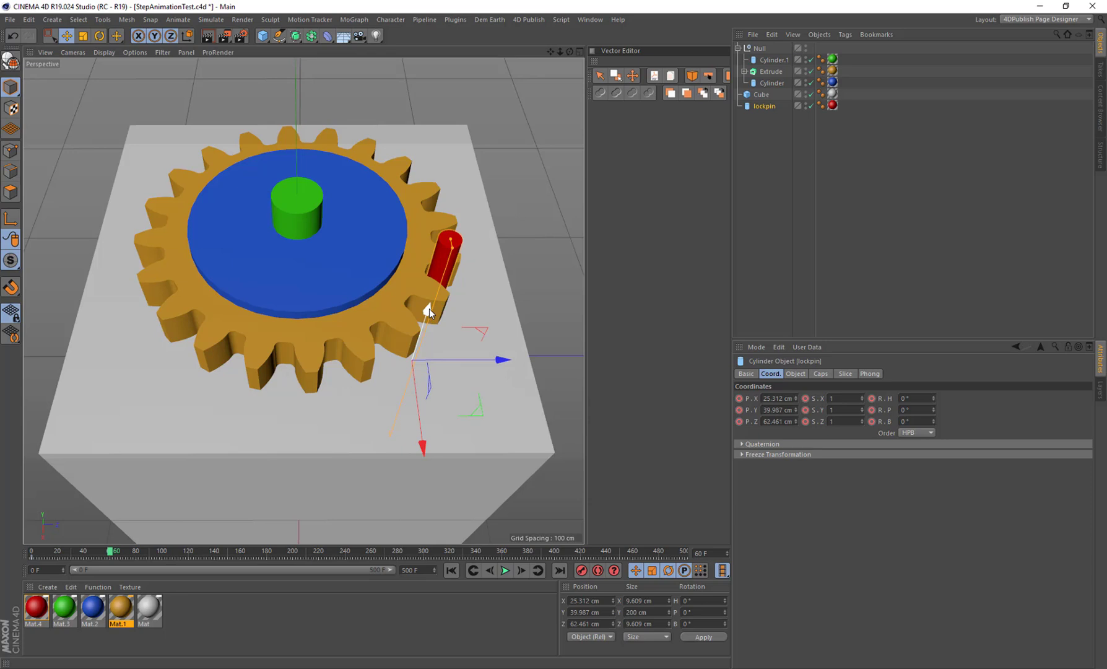
pyautogui.moveTo(426, 312); pyautogui.dragTo(465, 207)
pyautogui.scroll(-10, 427, 329)
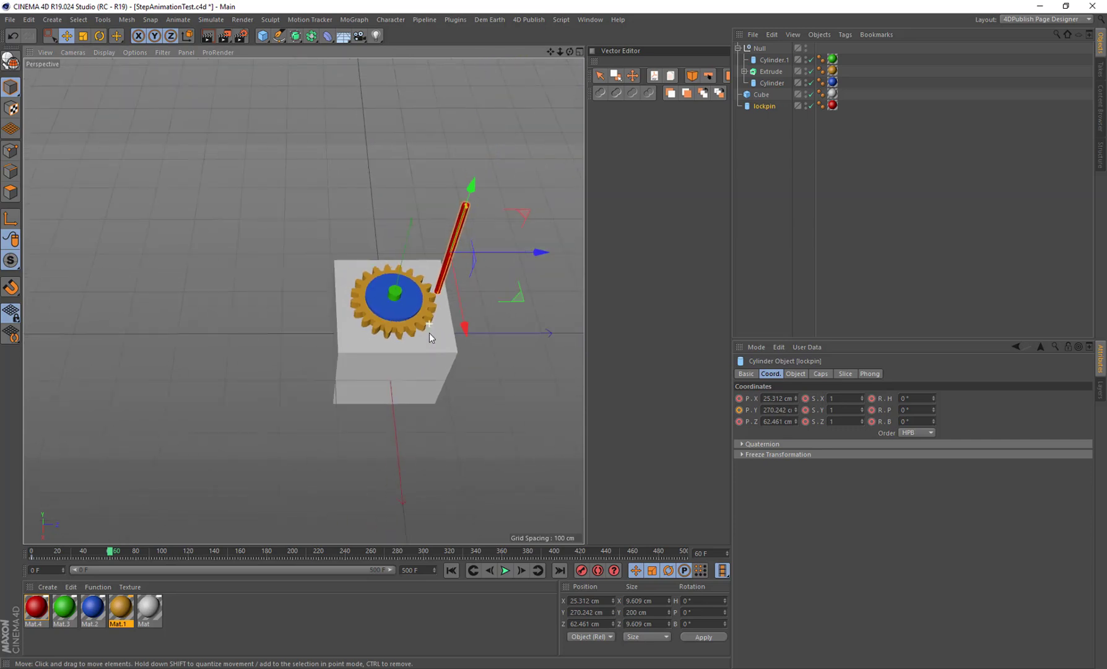
pyautogui.moveTo(470, 205); pyautogui.dragTo(508, 122)
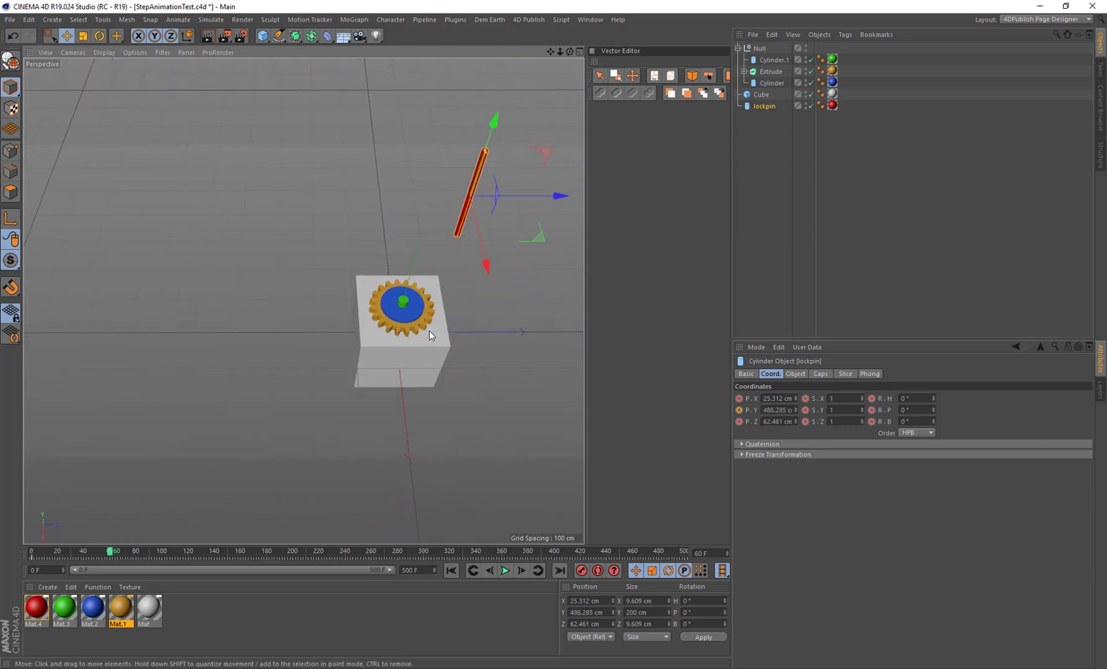
pyautogui.scroll(8, 429, 330)
pyautogui.scroll(4, 429, 331)
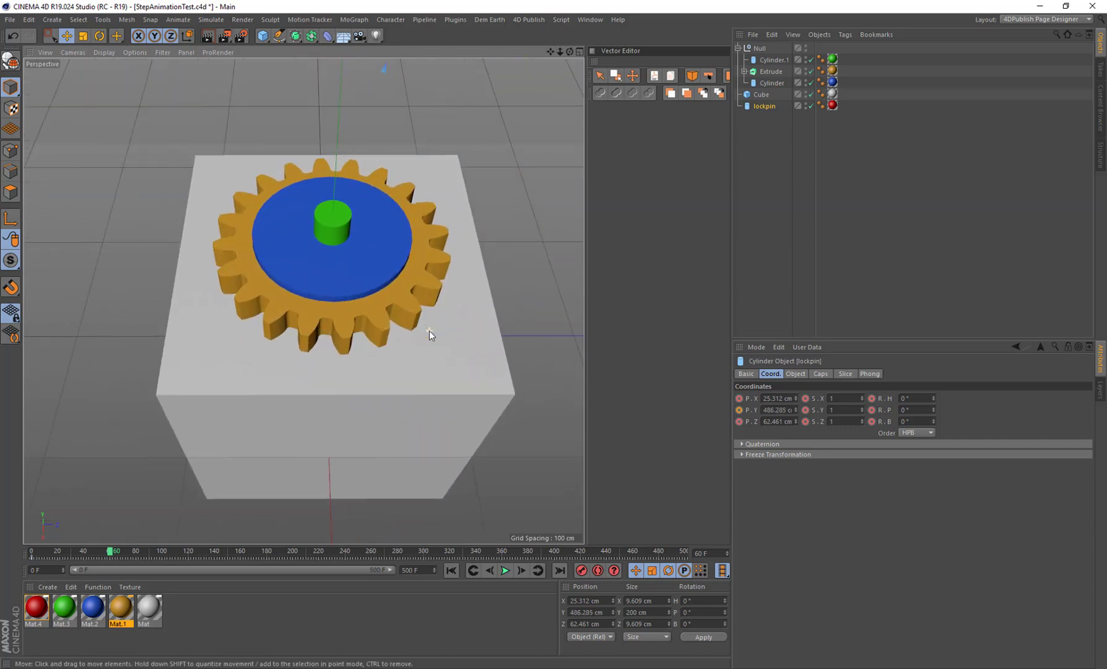
pyautogui.click(582, 570)
# - Play the lockpin animation from the start, stop it and return to frame 0
pyautogui.click(453, 571)
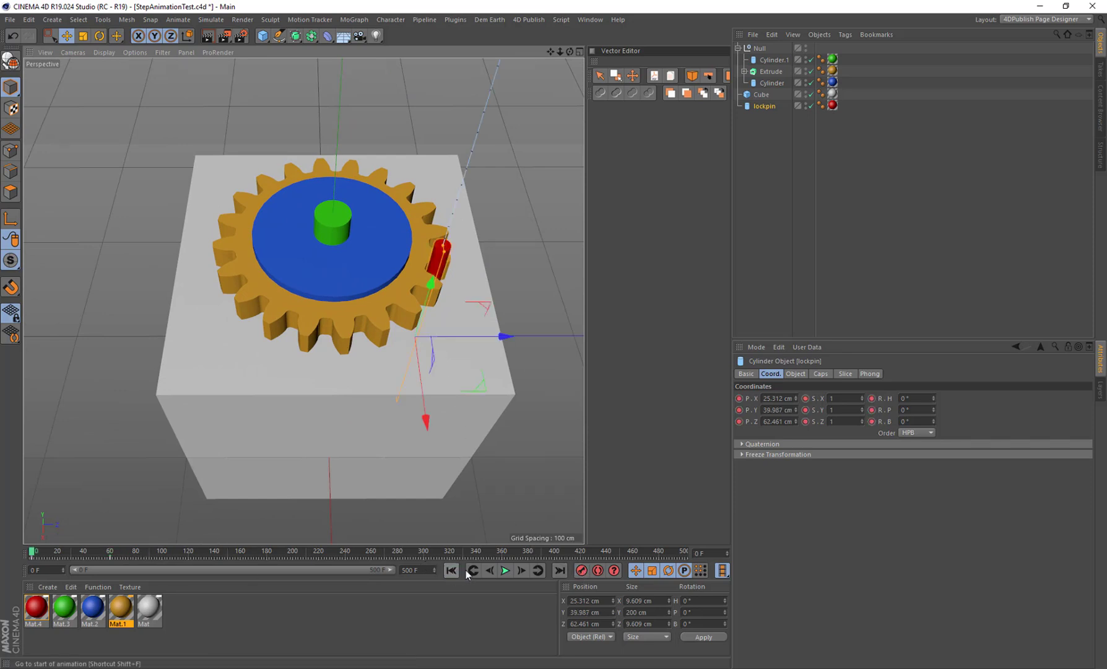
pyautogui.click(502, 571)
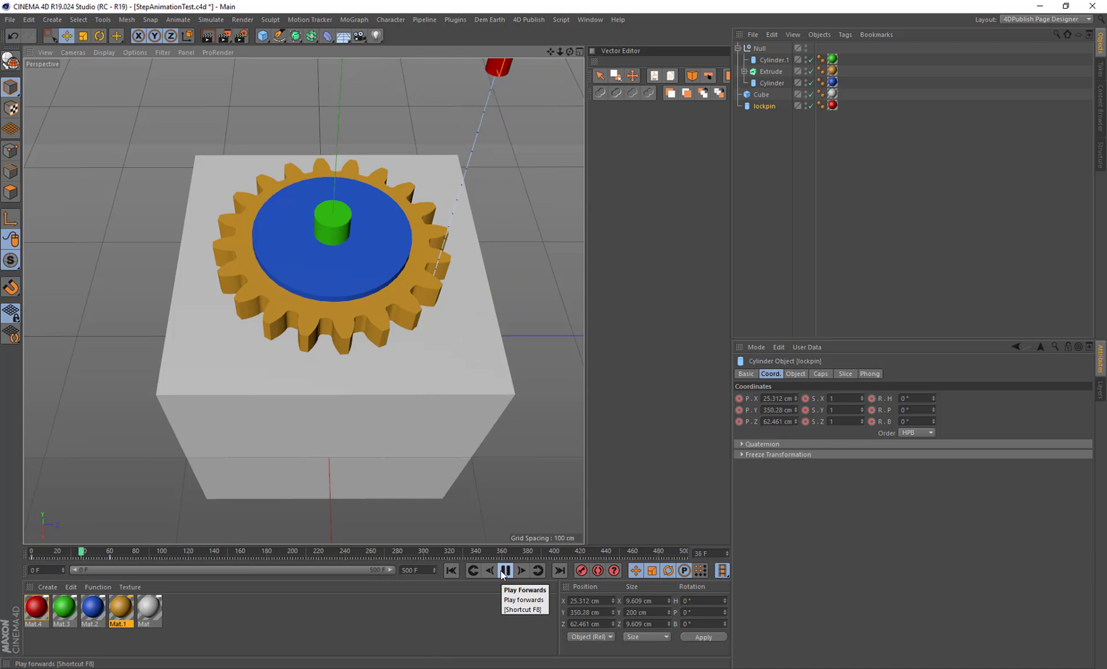
pyautogui.click(502, 571)
pyautogui.click(452, 569)
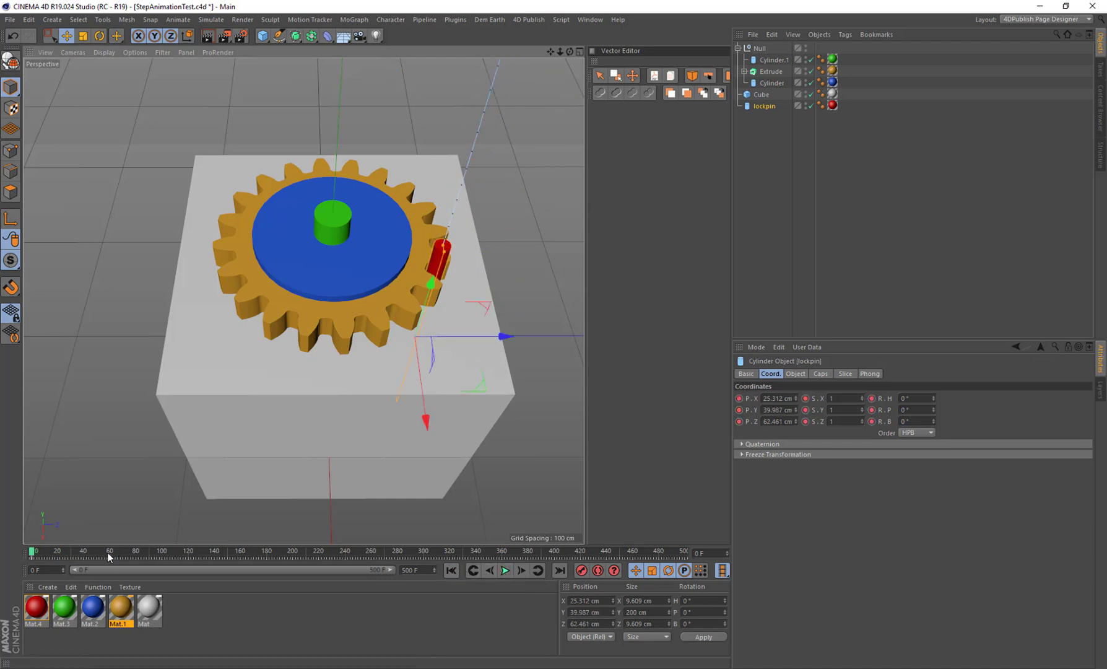
# - Open the 4D Publish Marker View and add a marker named Remove Pin at frame 0
pyautogui.click(535, 19)
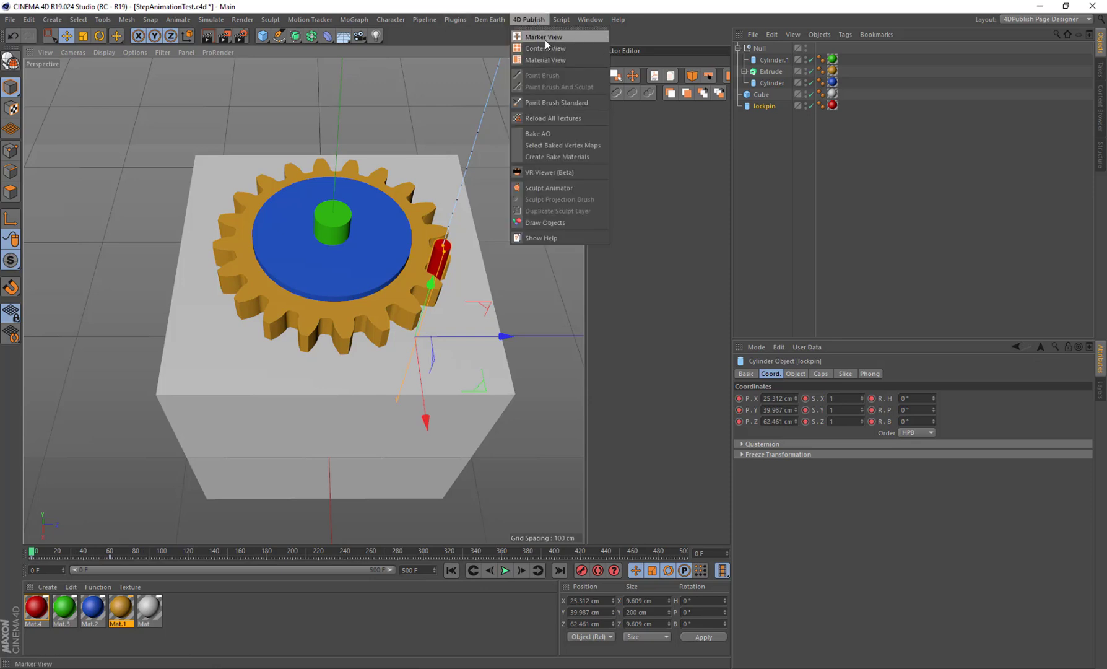
pyautogui.click(545, 40)
pyautogui.moveTo(548, 19); pyautogui.dragTo(752, 122)
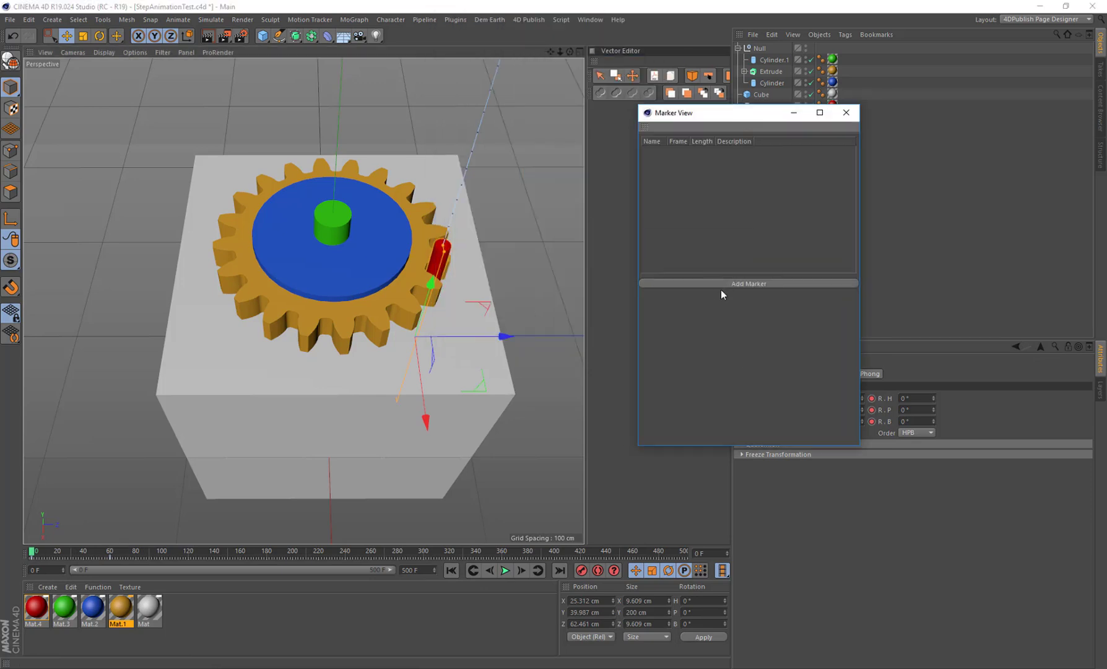
pyautogui.click(727, 284)
pyautogui.moveTo(732, 315); pyautogui.dragTo(654, 312)
pyautogui.write('Remove')
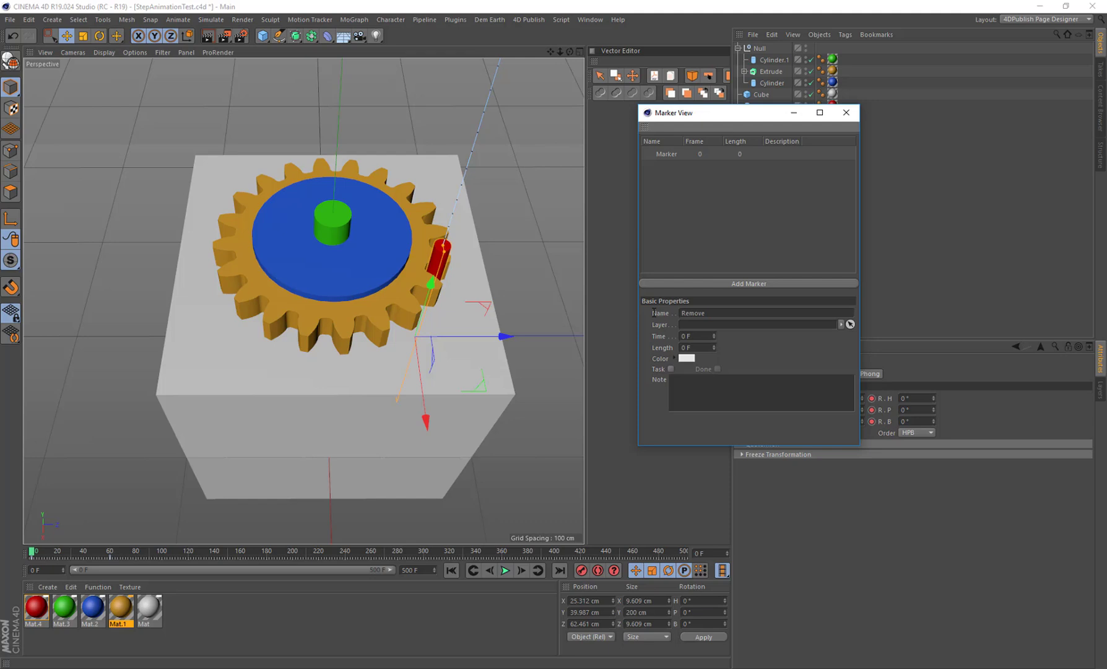
pyautogui.write(' (P')
pyautogui.press('BackSpace')
pyautogui.press('BackSpace')
pyautogui.write('Pin')
pyautogui.click(781, 388)
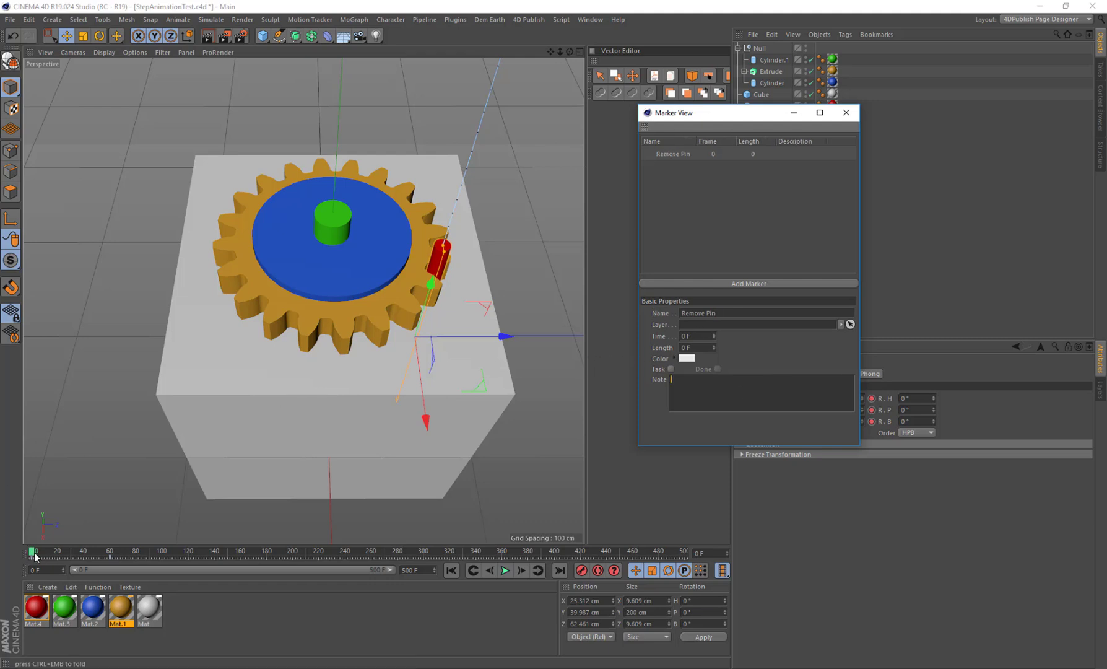
# - Set the length of the Remove Pin marker to 60 frames
pyautogui.doubleClick(680, 348)
pyautogui.write('60')
pyautogui.press('Return')
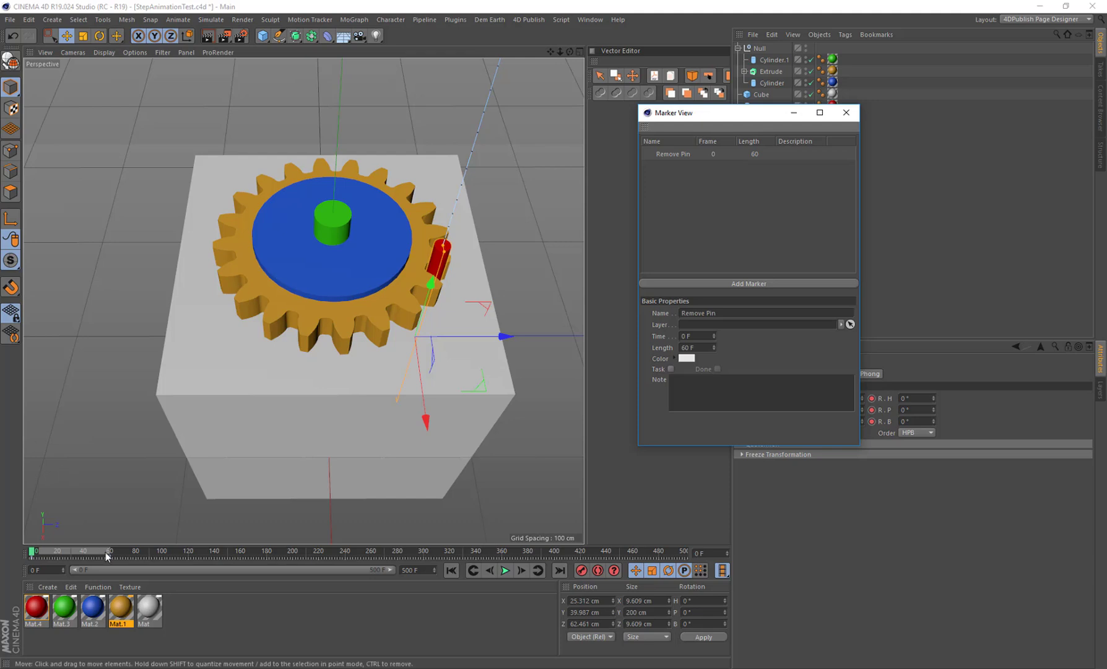
# - Record a keyframe for the unrotated Null group at frame 80, moving the Marker View aside and minimizing it
pyautogui.click(162, 551)
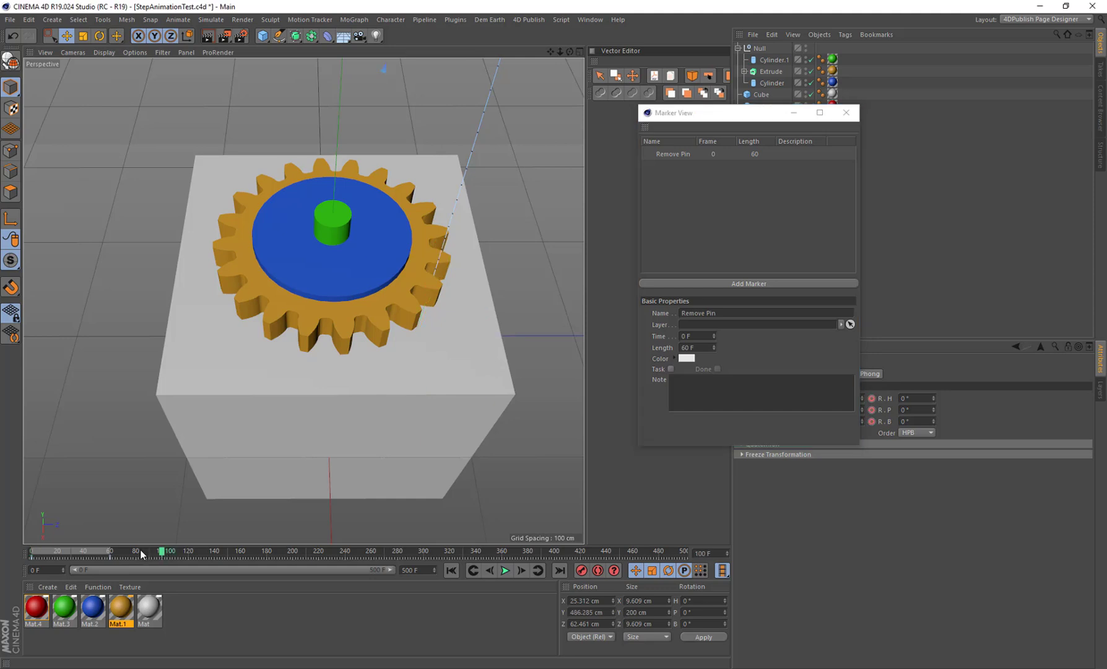
pyautogui.click(136, 551)
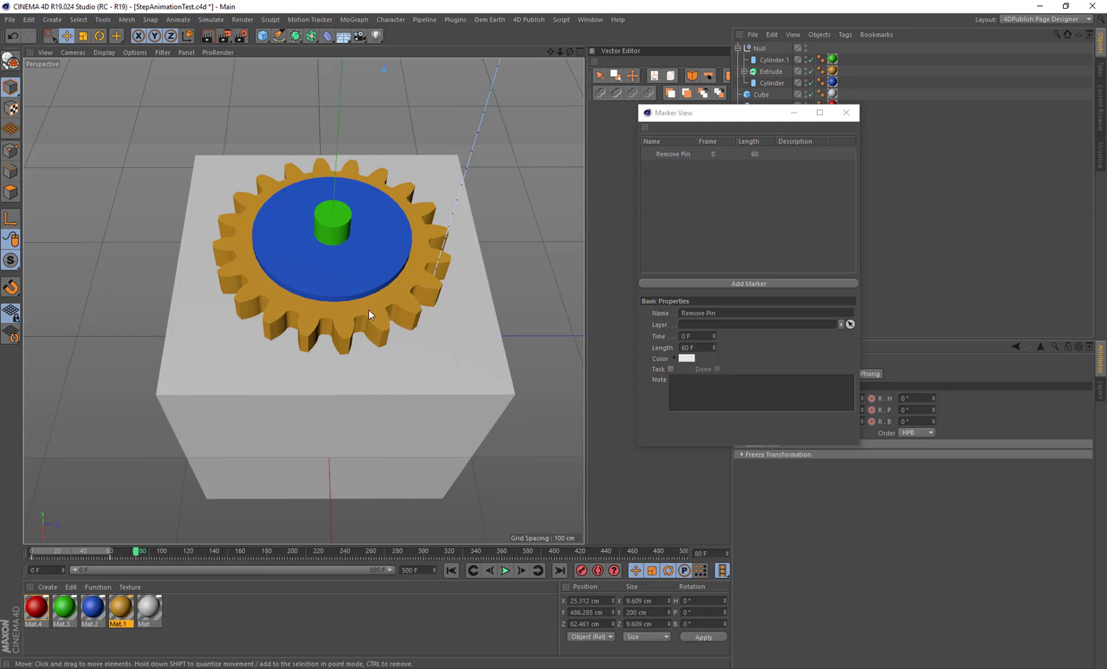
pyautogui.click(411, 296)
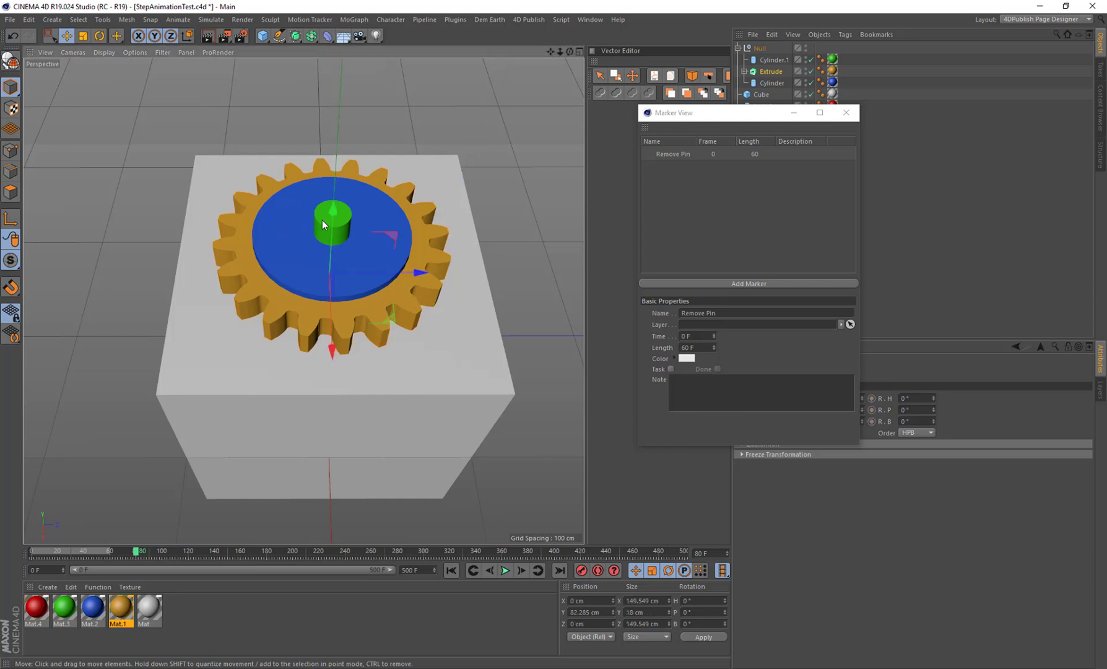
pyautogui.moveTo(705, 121); pyautogui.dragTo(899, 189)
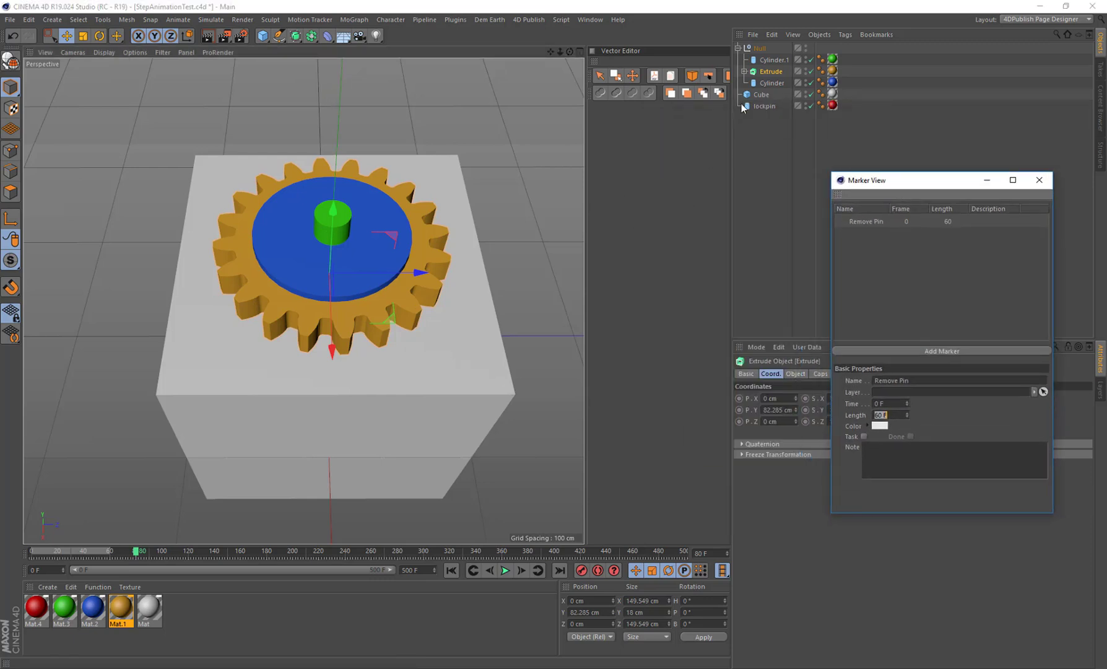
pyautogui.click(759, 49)
pyautogui.moveTo(914, 179)
pyautogui.mouseDown()
pyautogui.moveTo(907, 61)
pyautogui.moveTo(861, 243)
pyautogui.moveTo(843, 408)
pyautogui.moveTo(887, 253)
pyautogui.mouseUp()
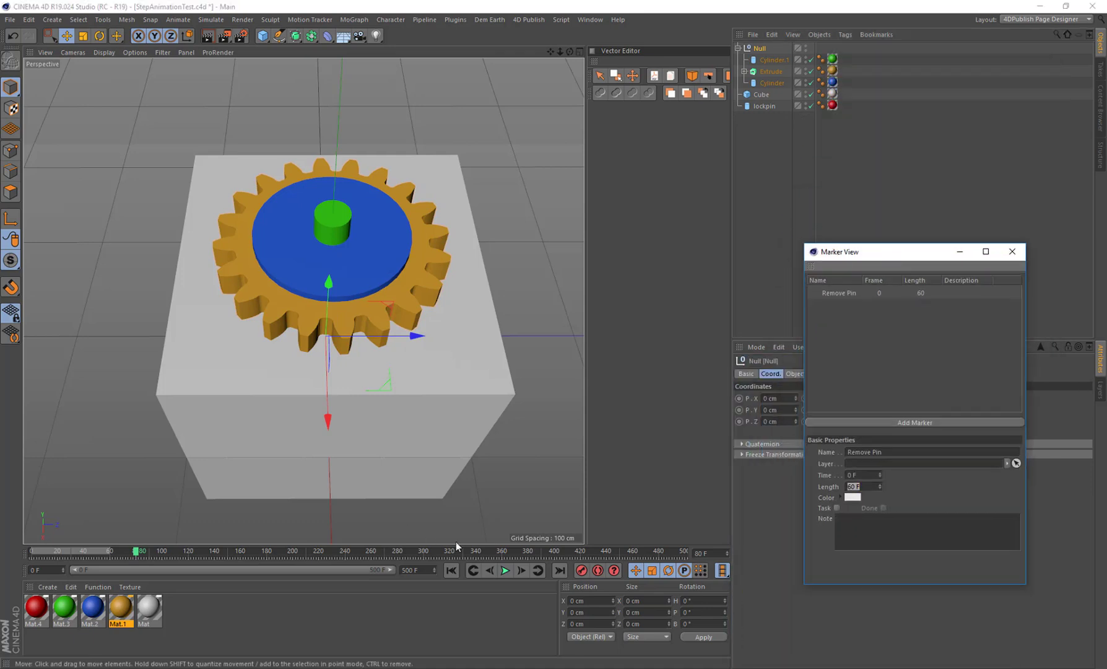
pyautogui.click(581, 570)
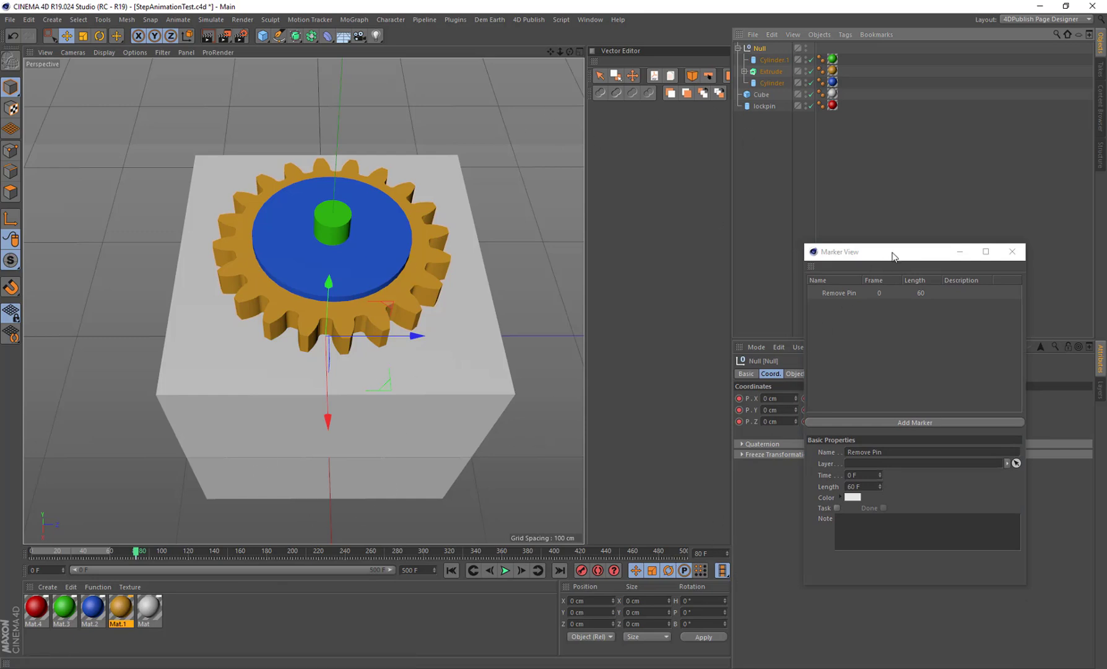
pyautogui.click(958, 252)
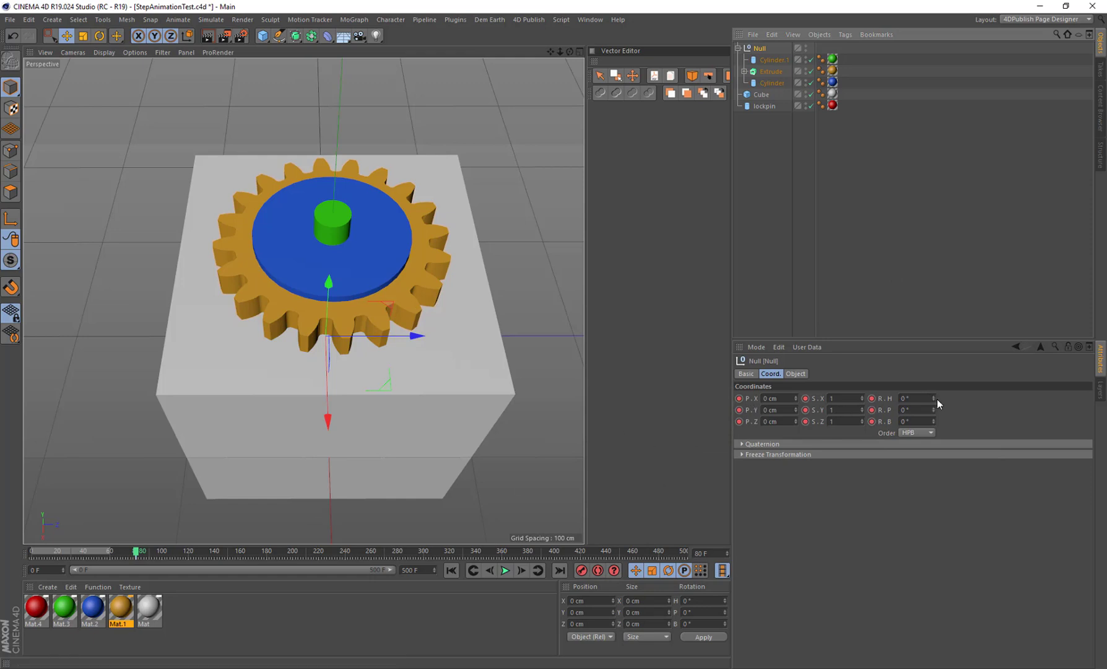
pyautogui.moveTo(935, 394)
pyautogui.mouseDown()
pyautogui.moveTo(1021, 394)
pyautogui.moveTo(935, 399)
pyautogui.mouseUp()
pyautogui.click(910, 398)
pyautogui.write('180')
pyautogui.press('Return')
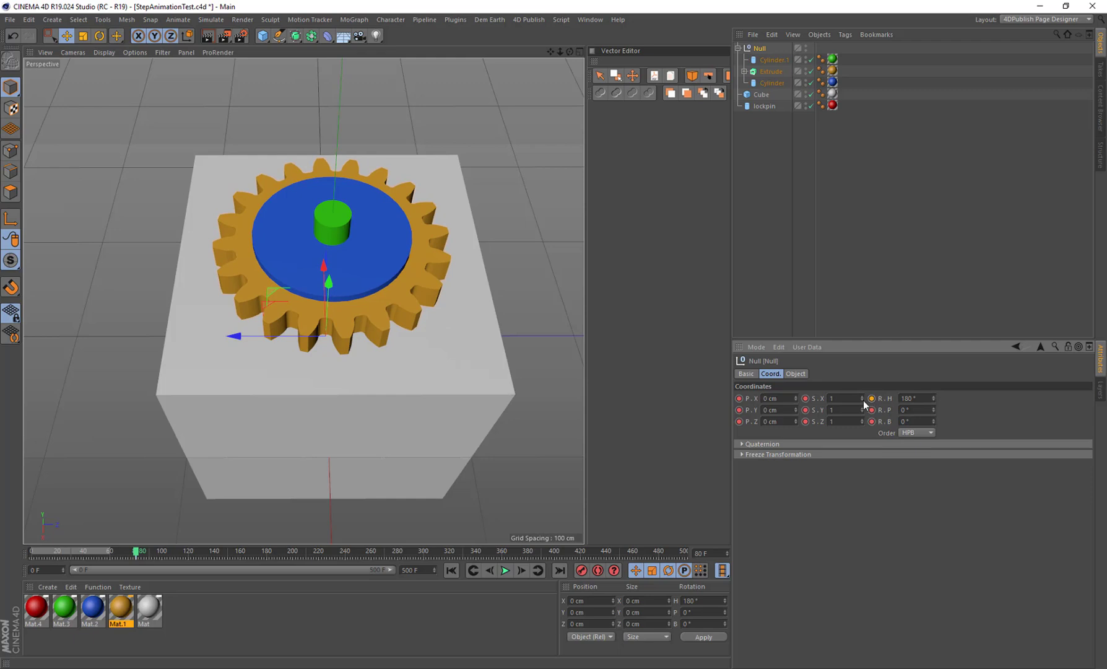
pyautogui.click(871, 398)
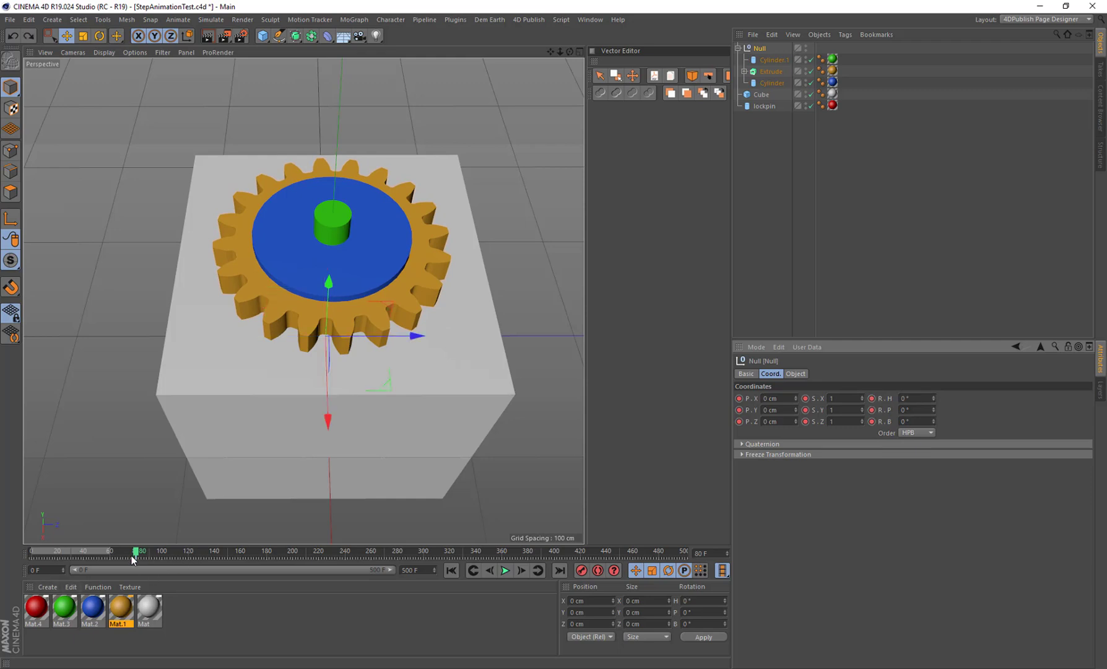
# - Set the Null group's heading rotation to 180° at frame 140 and record a keyframe for it
pyautogui.click(214, 548)
pyautogui.click(925, 397)
pyautogui.write('180')
pyautogui.press('Return')
pyautogui.click(872, 398)
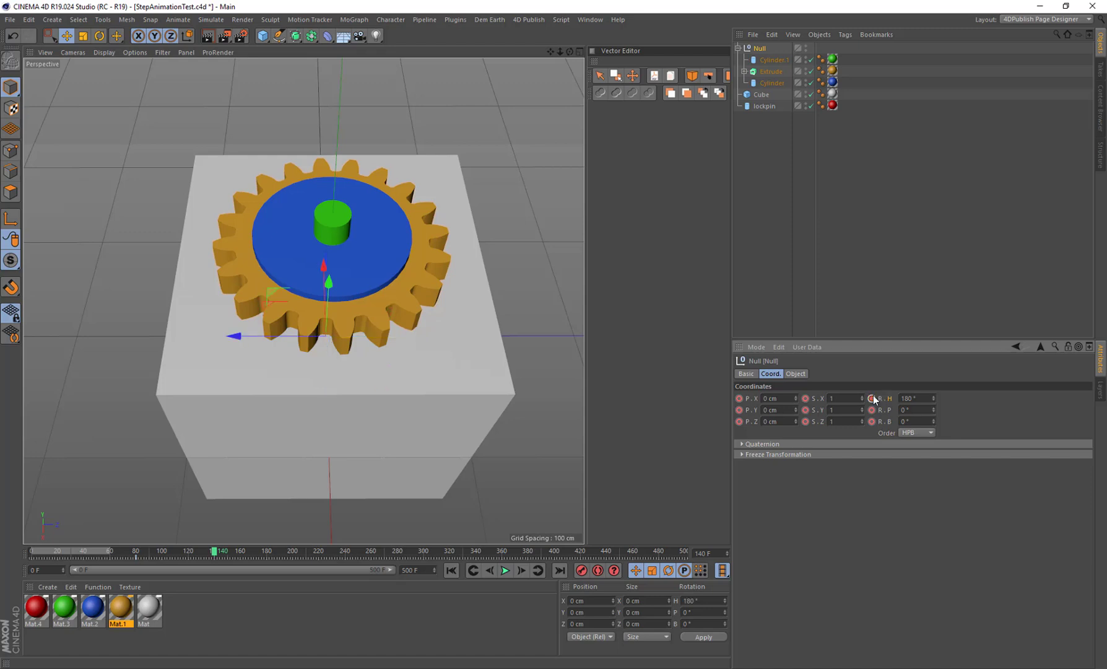
pyautogui.moveTo(214, 551)
pyautogui.mouseDown()
pyautogui.moveTo(137, 552)
pyautogui.moveTo(215, 558)
pyautogui.moveTo(172, 561)
pyautogui.moveTo(130, 552)
pyautogui.moveTo(231, 558)
pyautogui.mouseUp()
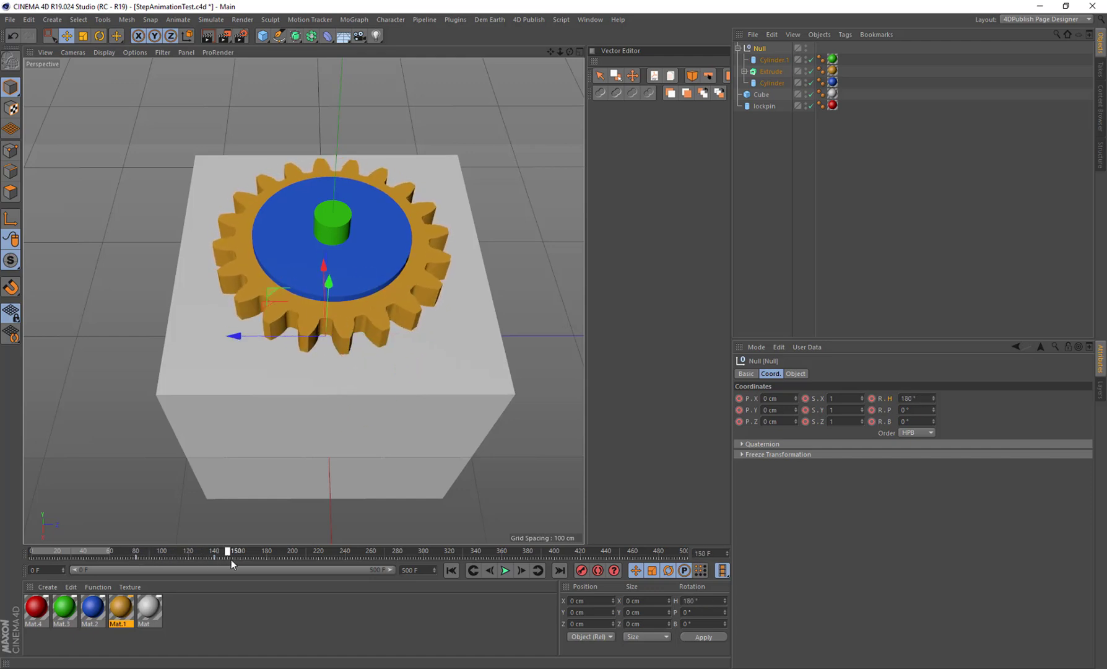
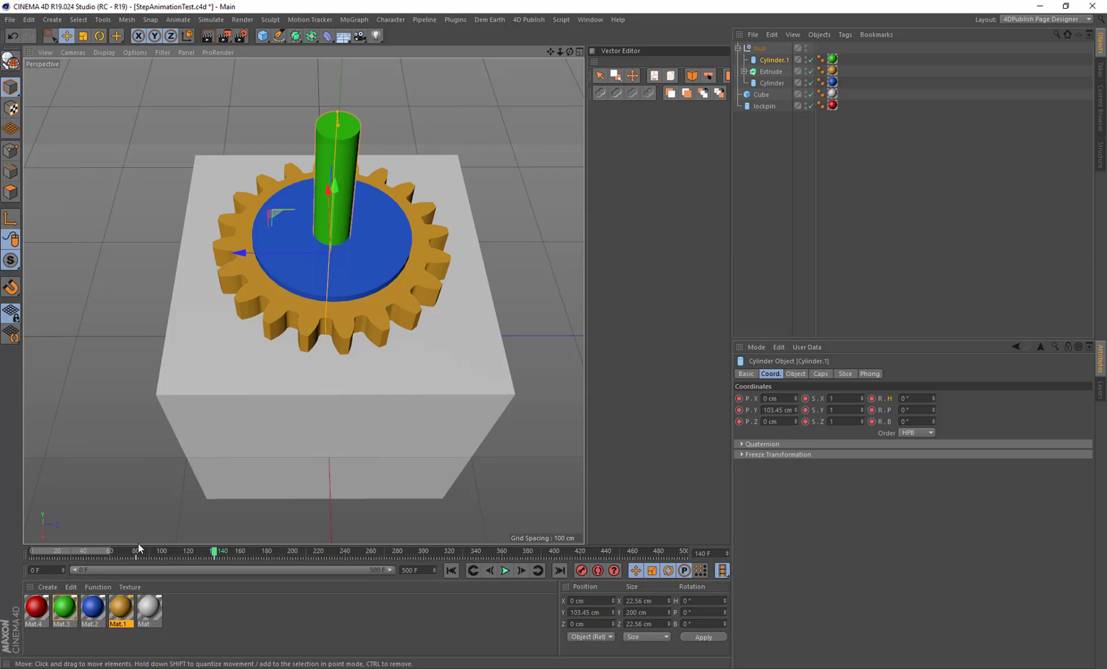
# - Record a keyframe for the blue cylinder at frame 80
pyautogui.click(135, 551)
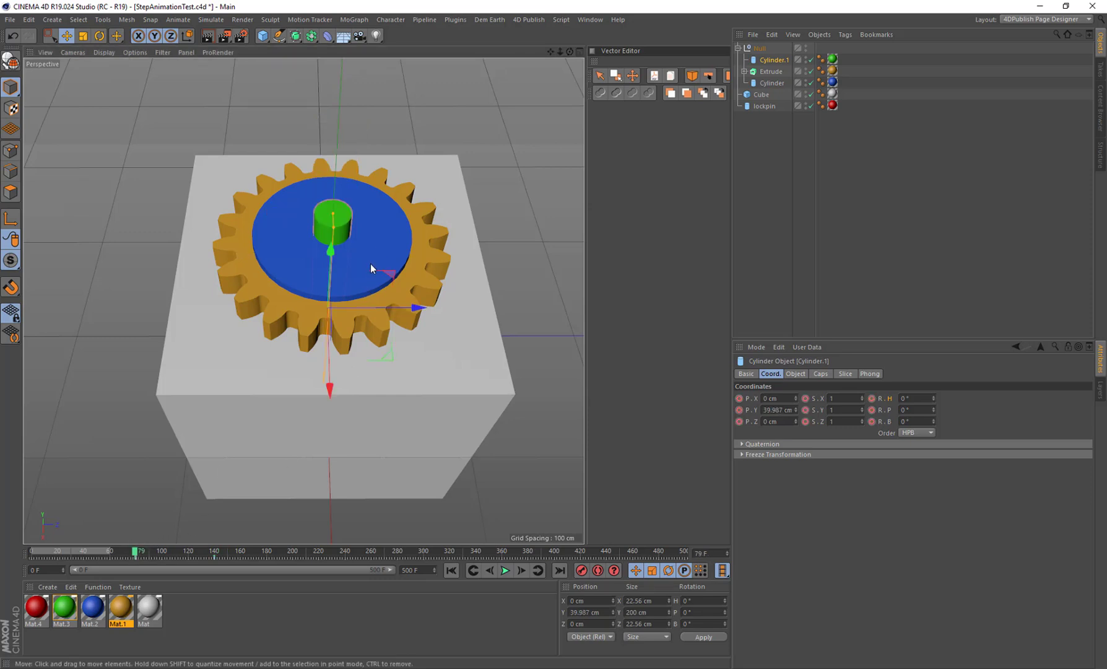
pyautogui.click(522, 570)
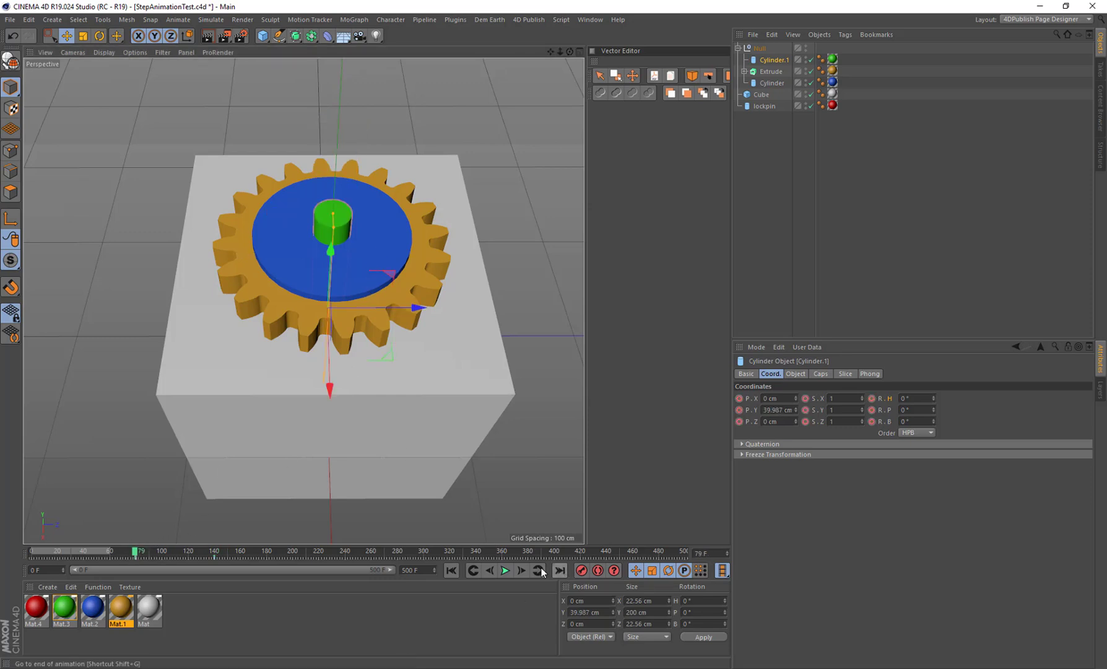
pyautogui.click(385, 239)
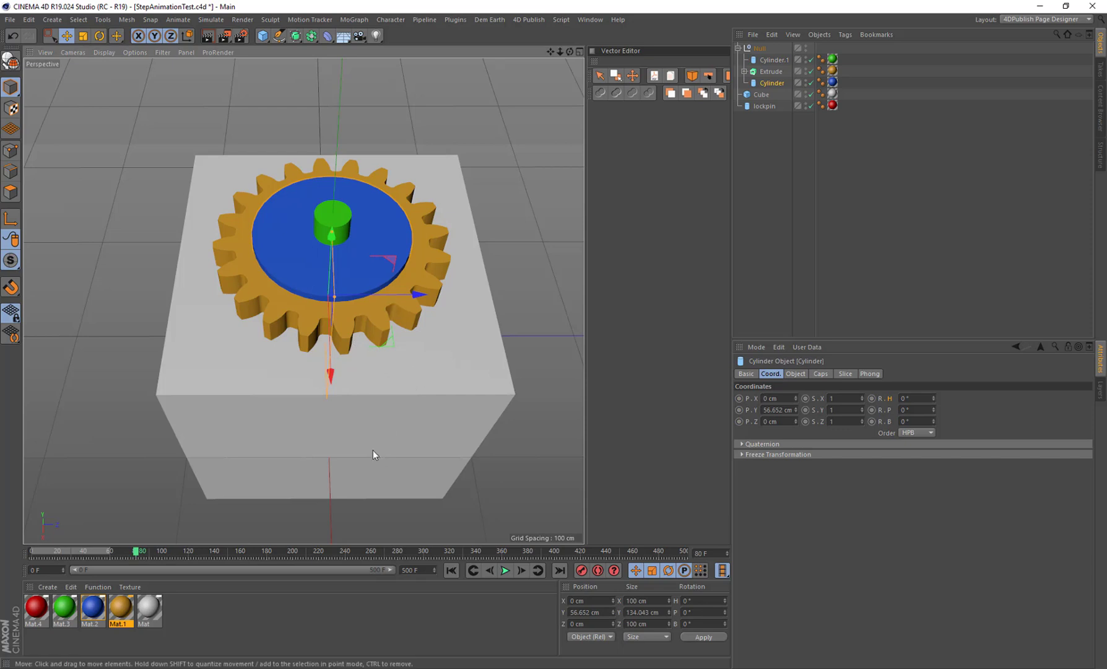
pyautogui.click(583, 570)
# - Keyframe the blue cylinder at frame 140, narrowed to about 71.5 cm across and raised to a Y position of about 73.1 cm
pyautogui.click(215, 550)
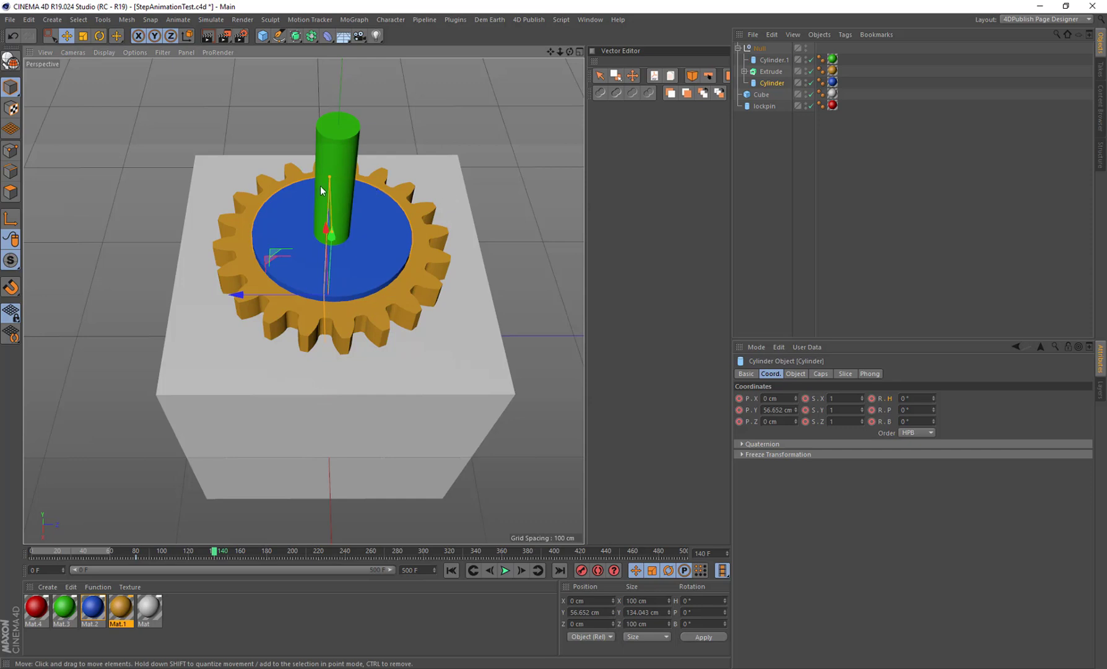
pyautogui.moveTo(329, 180); pyautogui.dragTo(332, 192)
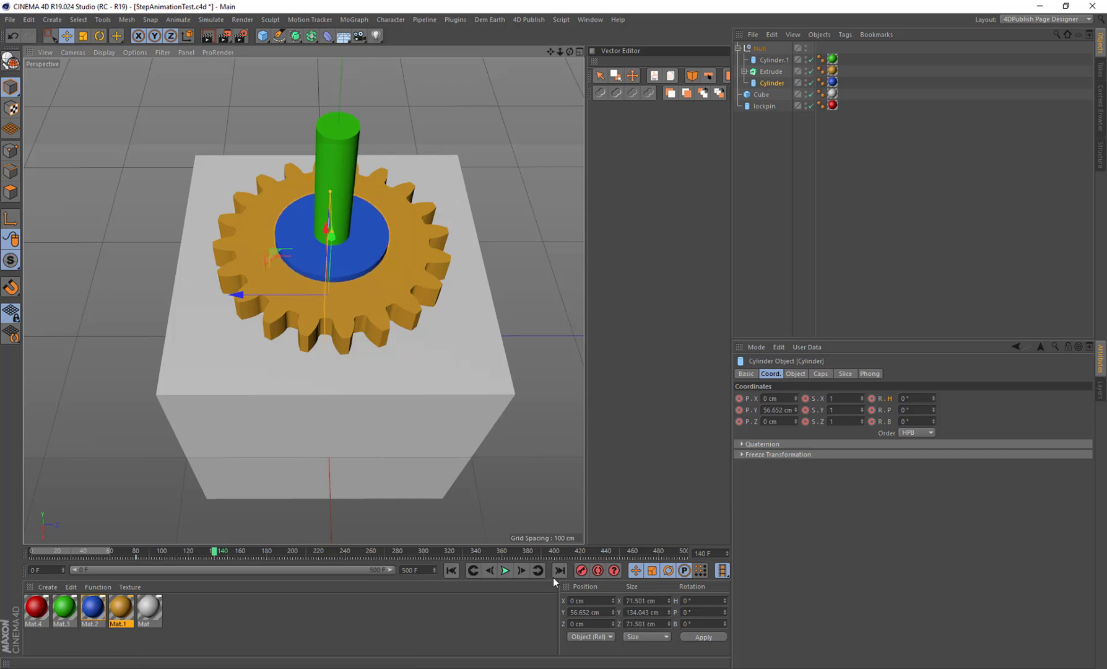
pyautogui.click(581, 571)
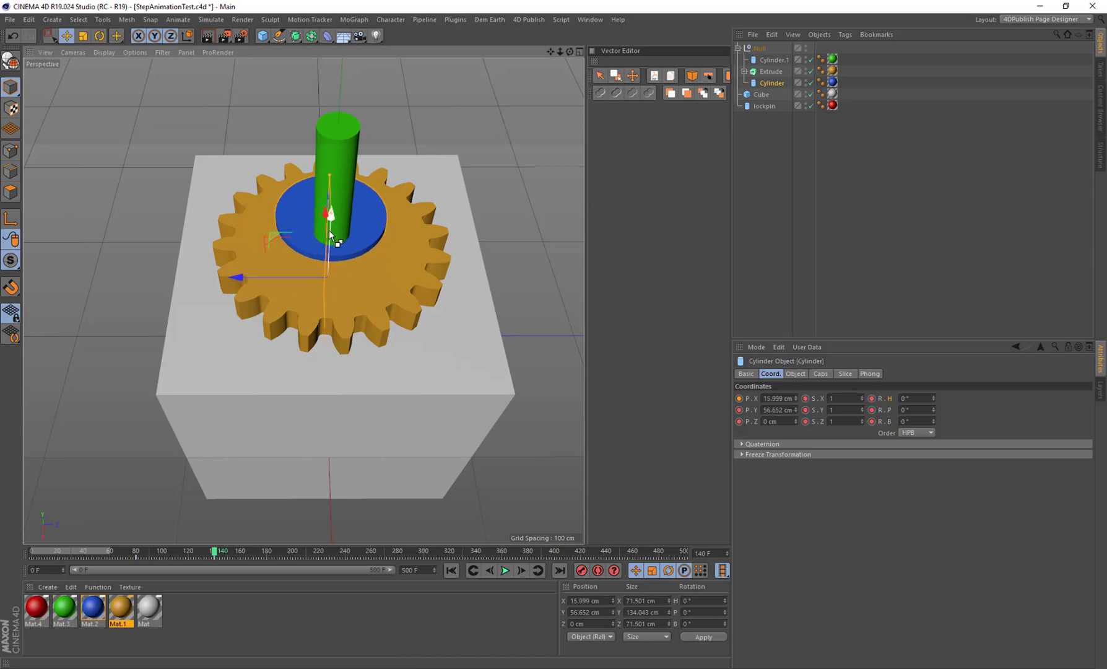
pyautogui.moveTo(338, 237); pyautogui.dragTo(340, 223)
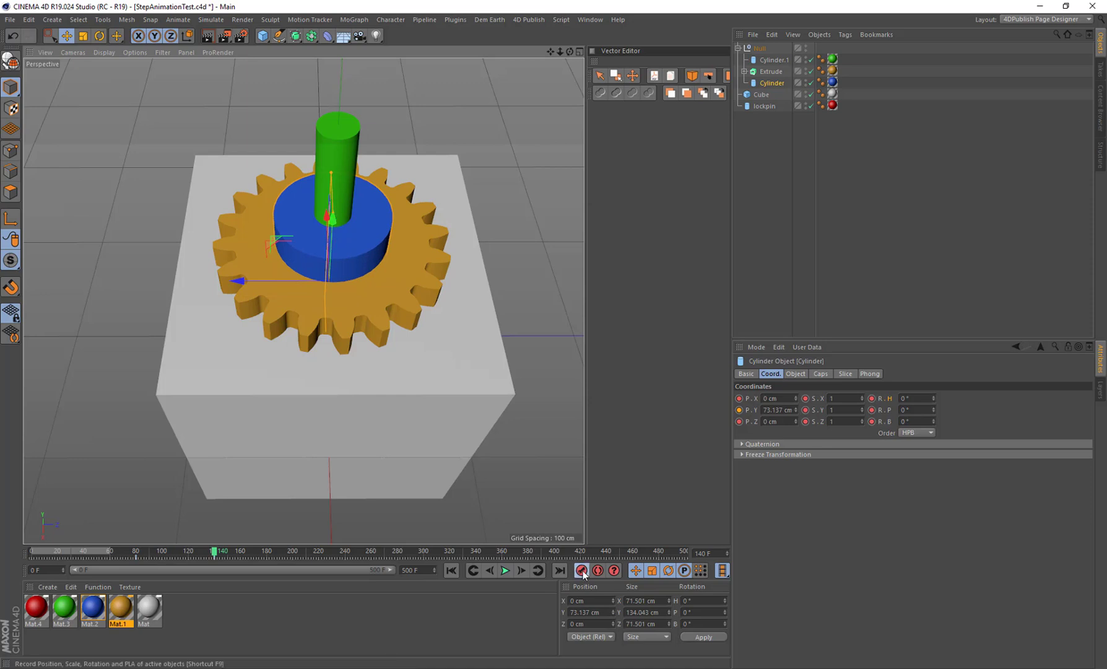
pyautogui.moveTo(224, 553)
pyautogui.mouseDown()
pyautogui.moveTo(121, 554)
pyautogui.moveTo(214, 572)
pyautogui.mouseUp()
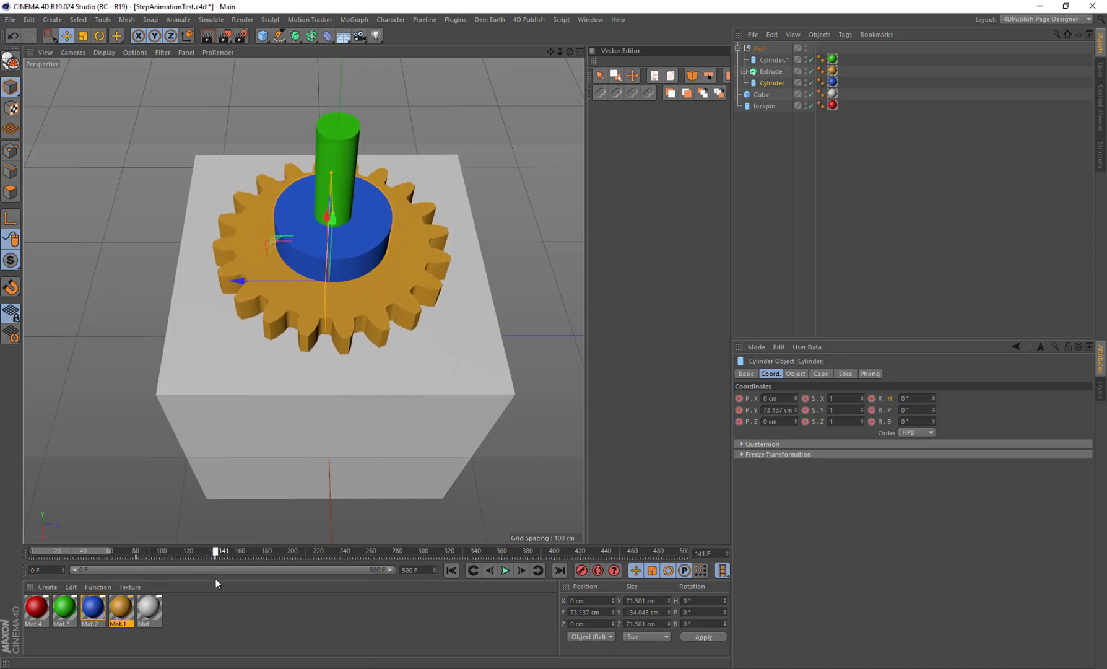
# - Add a second marker named Spin Disk in the 4D Publish Marker View
pyautogui.click(528, 19)
pyautogui.click(544, 41)
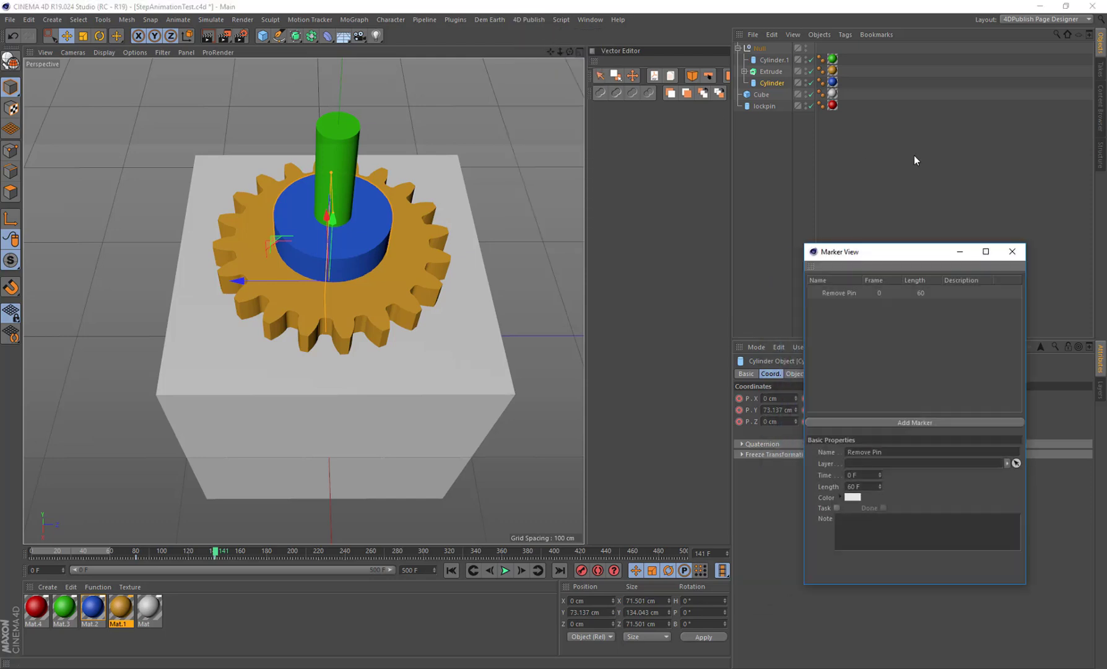
pyautogui.click(901, 423)
pyautogui.press('Tab')
pyautogui.write('Spin Disk')
# - Set the Spin Disk marker's time to frame 80 and its length to 60 frames, and close the Marker View
pyautogui.click(872, 475)
pyautogui.write('80')
pyautogui.press('Tab')
pyautogui.write('60')
pyautogui.press('Return')
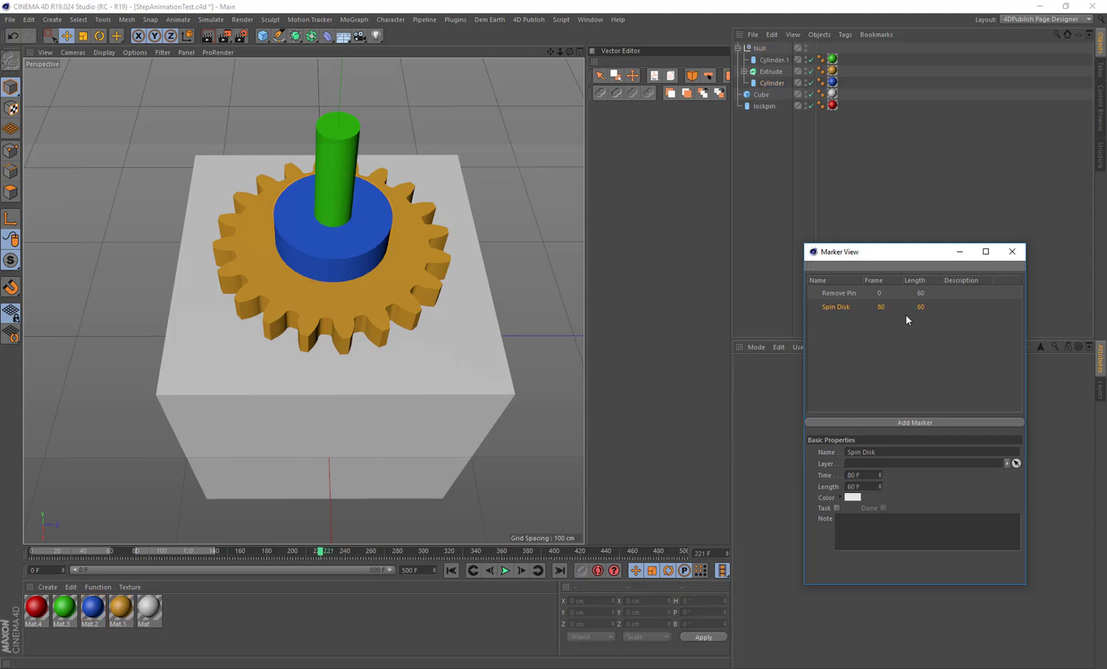
pyautogui.click(1012, 251)
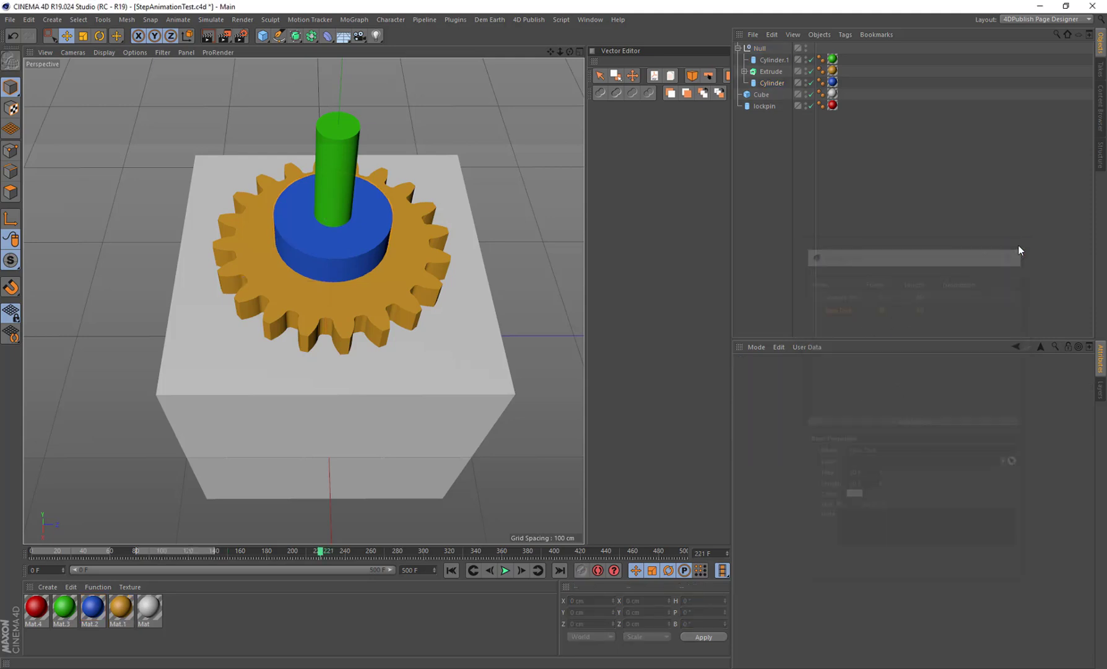
# - Record a keyframe for the raised green cylinder at frame 160
pyautogui.click(240, 549)
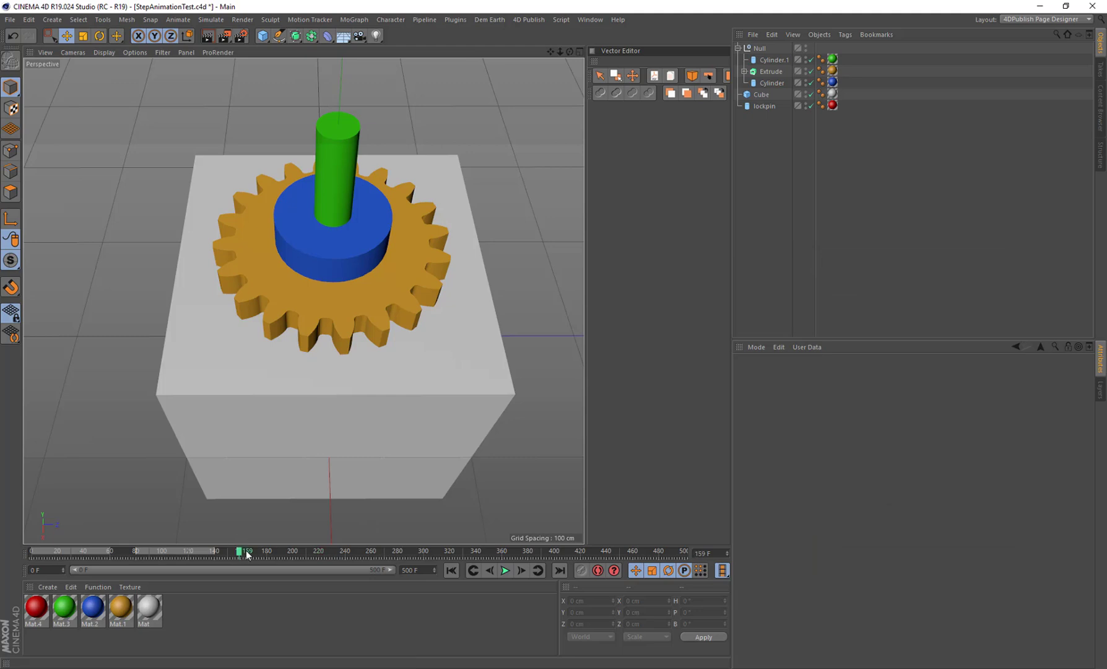
pyautogui.click(240, 549)
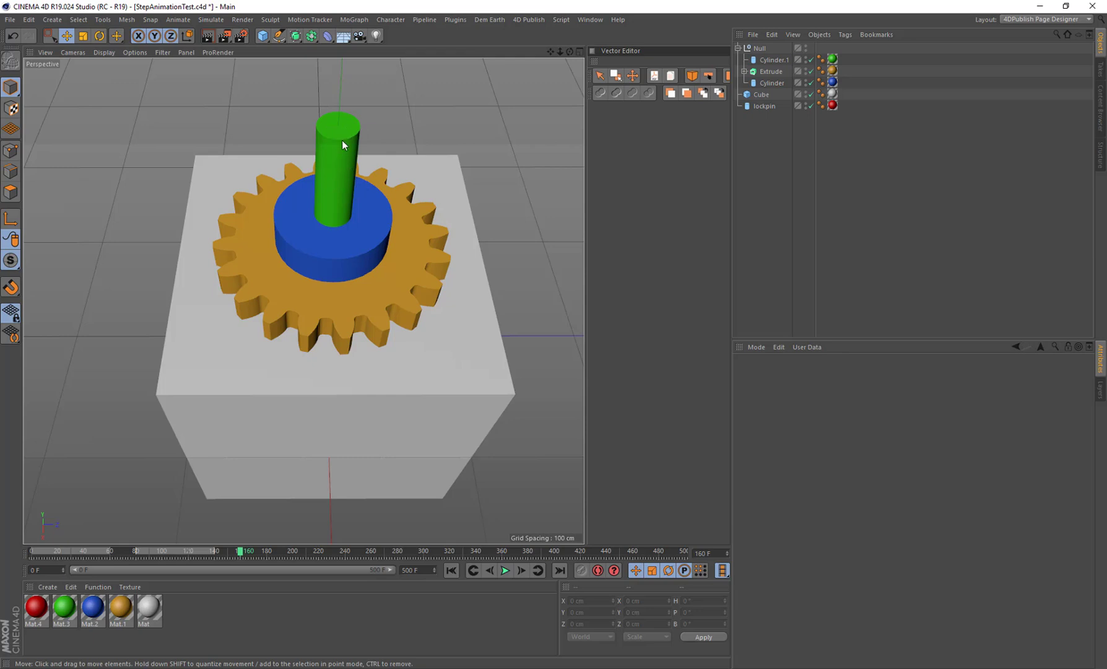
pyautogui.click(332, 186)
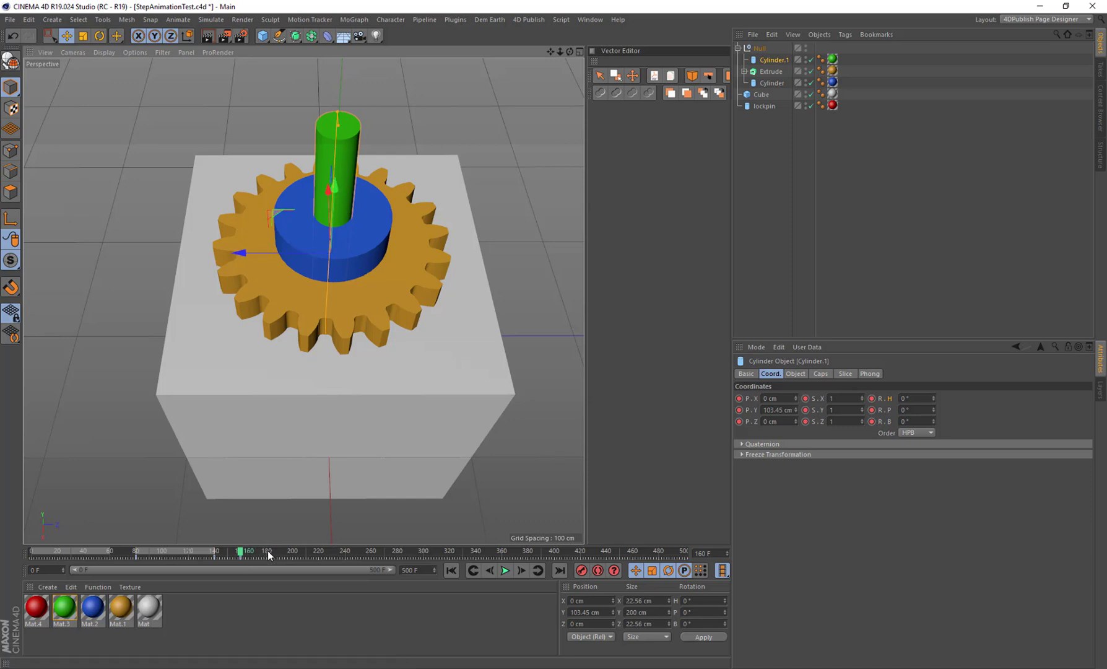
# - Lower the green cylinder to a Y position of about 47.4 cm at frame 220 and record a keyframe
pyautogui.click(318, 550)
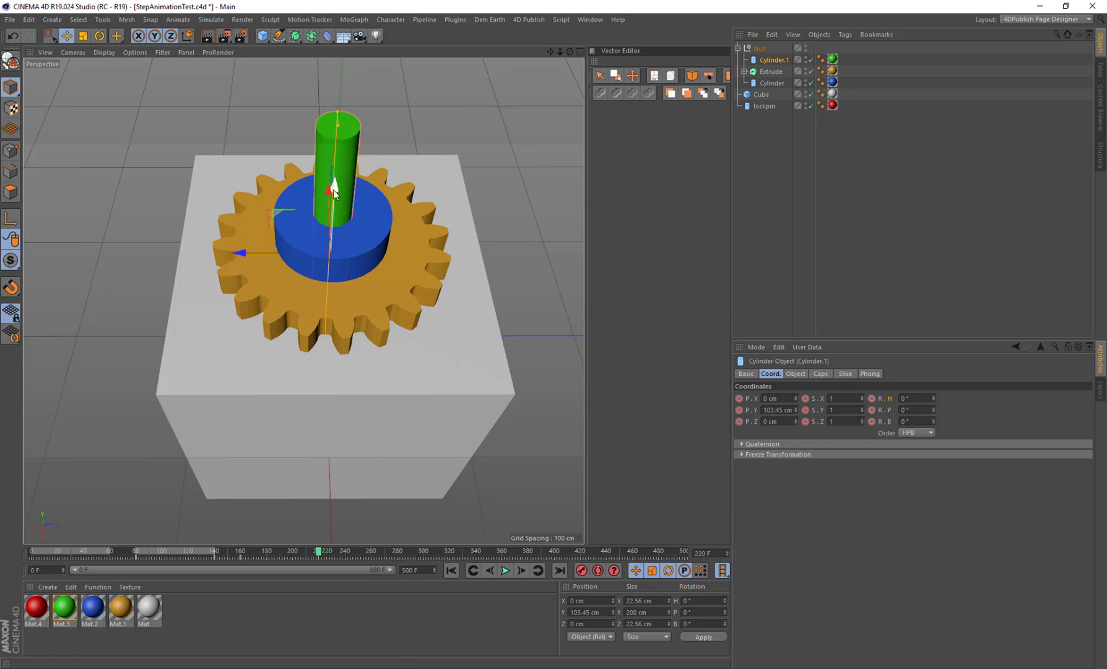
pyautogui.moveTo(333, 191); pyautogui.dragTo(333, 246)
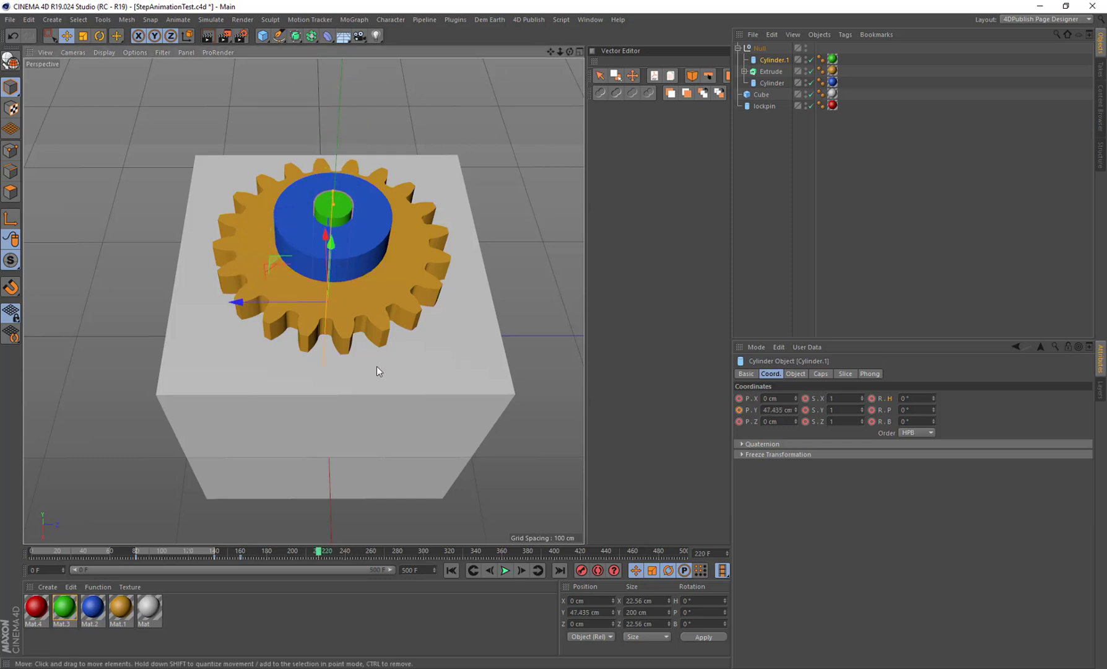
pyautogui.click(582, 571)
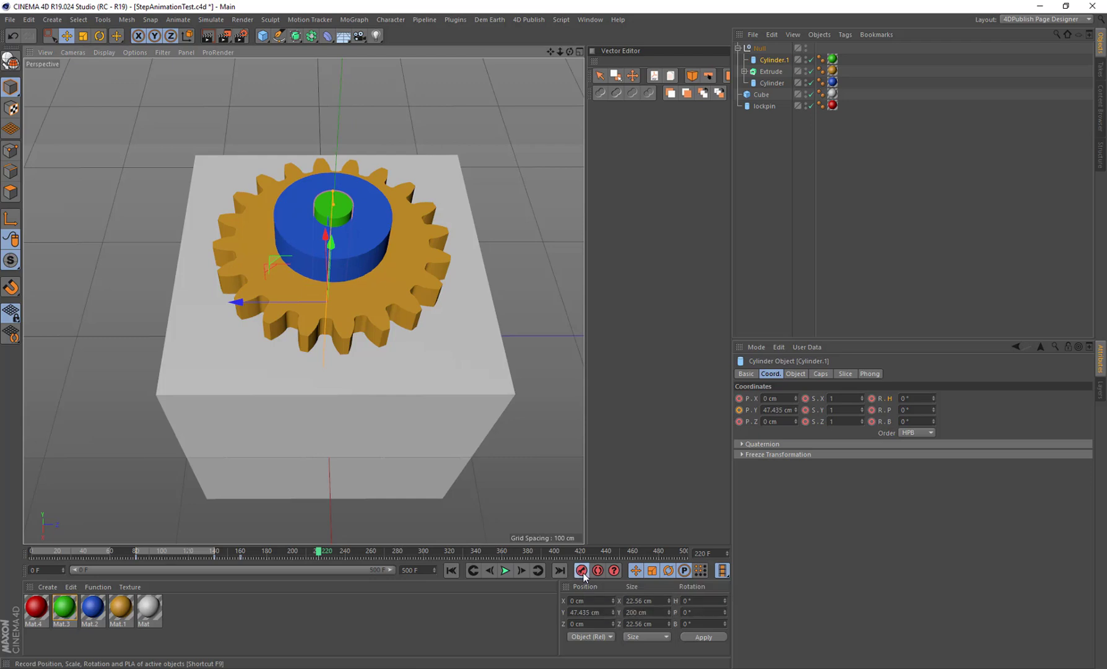
pyautogui.moveTo(317, 551); pyautogui.dragTo(321, 575)
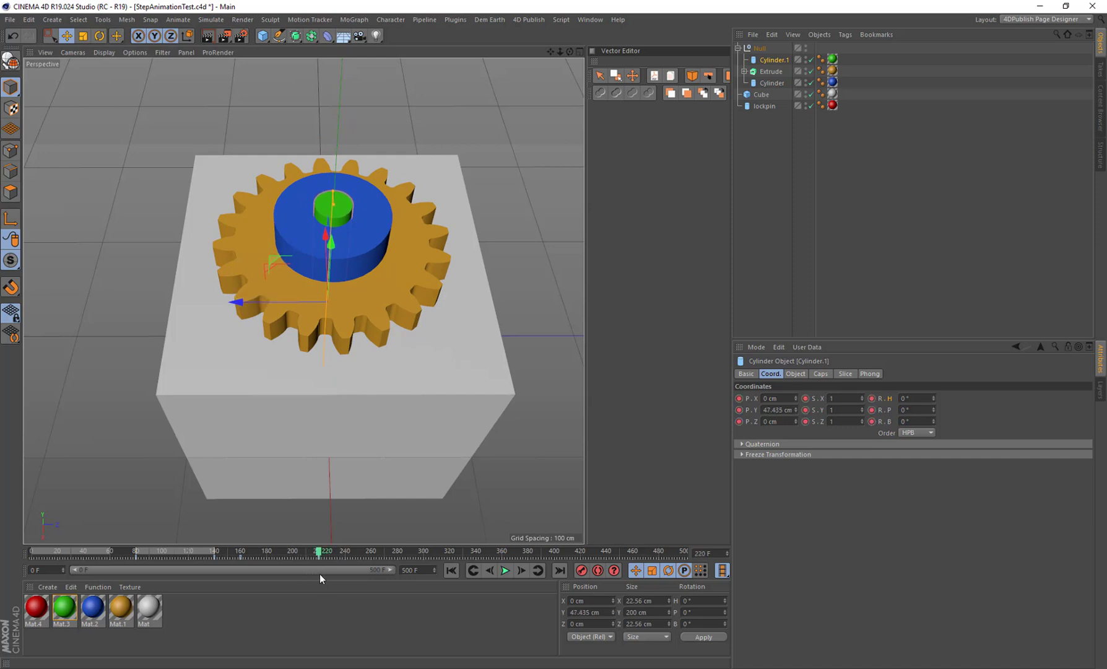
# - Add a third marker named Push Green Thing in the 4D Publish Marker View
pyautogui.click(528, 20)
pyautogui.click(529, 38)
pyautogui.click(878, 422)
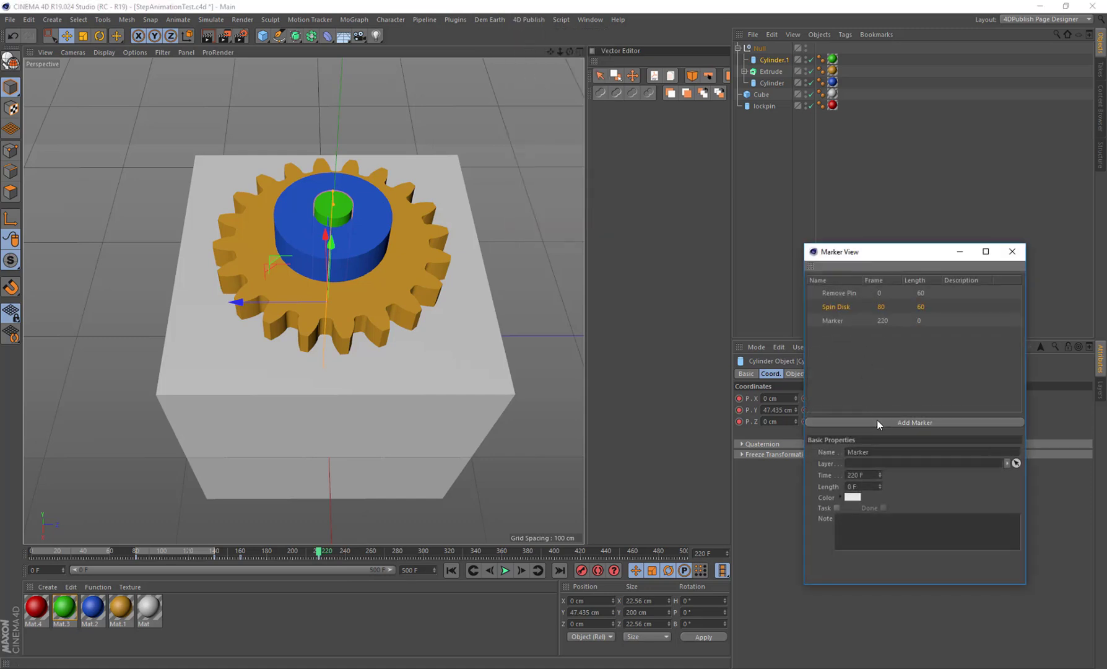
pyautogui.doubleClick(858, 451)
pyautogui.write('Purhs')
pyautogui.press('BackSpace')
pyautogui.press('BackSpace')
pyautogui.write('sh Green Thing')
pyautogui.press('Return')
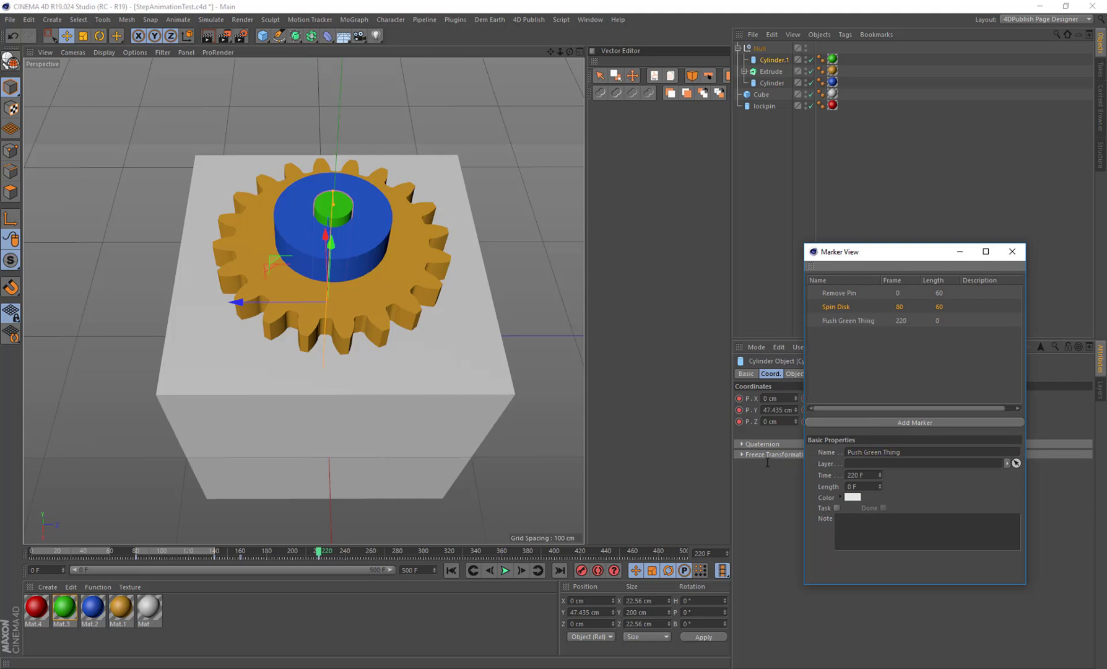
# - Set the Push Green Thing marker's time to frame 160 and its length to 60 frames, and close the Marker View
pyautogui.click(866, 473)
pyautogui.write('160')
pyautogui.press('Tab')
pyautogui.write('60')
pyautogui.press('Return')
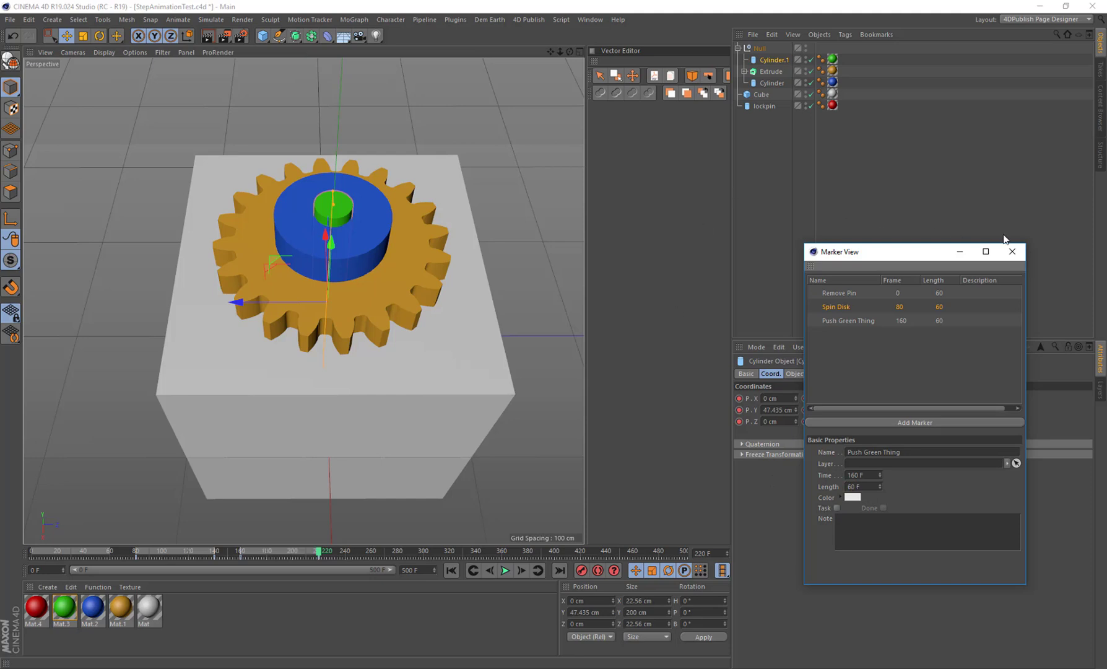
pyautogui.click(1012, 251)
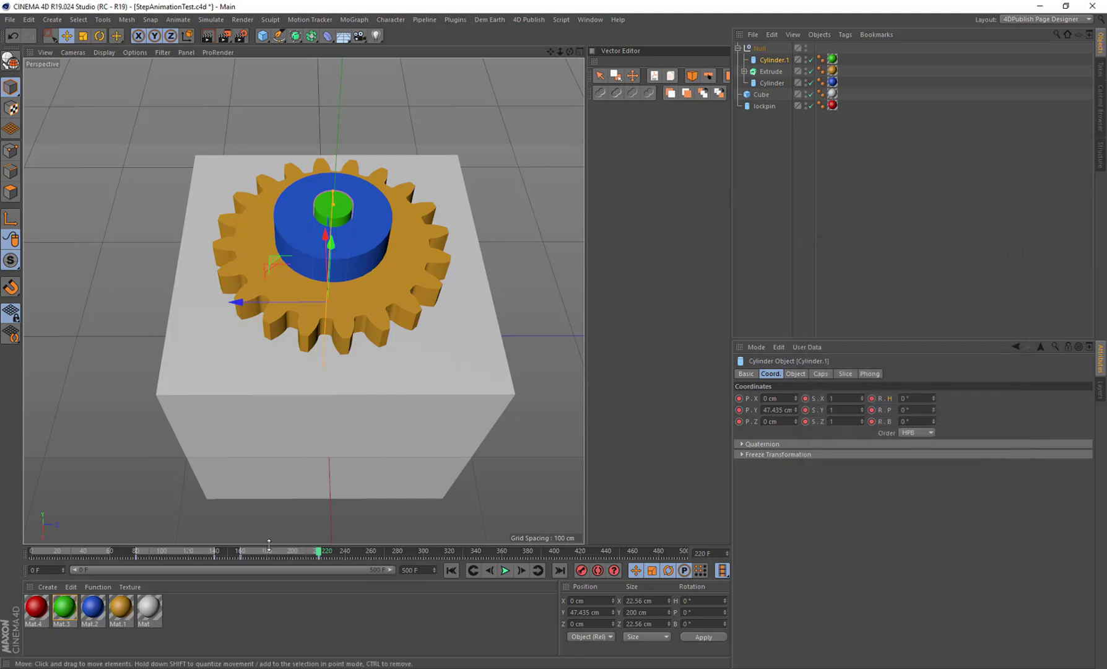
# - Record a keyframe for the white Cube in its starting position at frame 240
pyautogui.moveTo(318, 553); pyautogui.dragTo(343, 567)
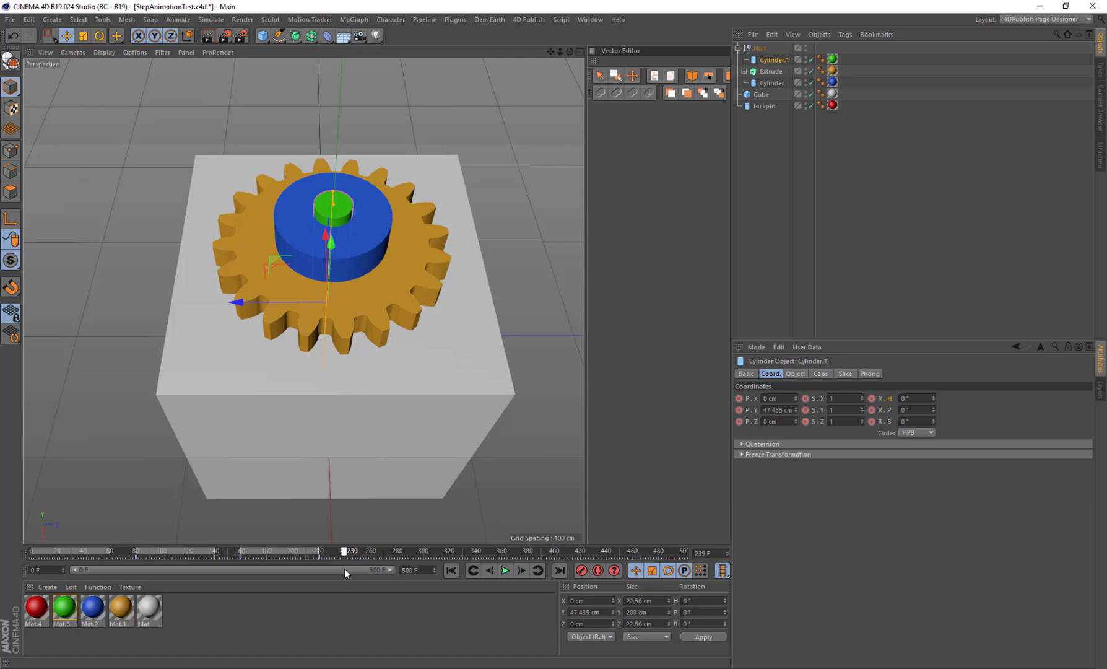
pyautogui.moveTo(347, 571)
pyautogui.mouseDown()
pyautogui.moveTo(329, 550)
pyautogui.moveTo(345, 551)
pyautogui.mouseUp()
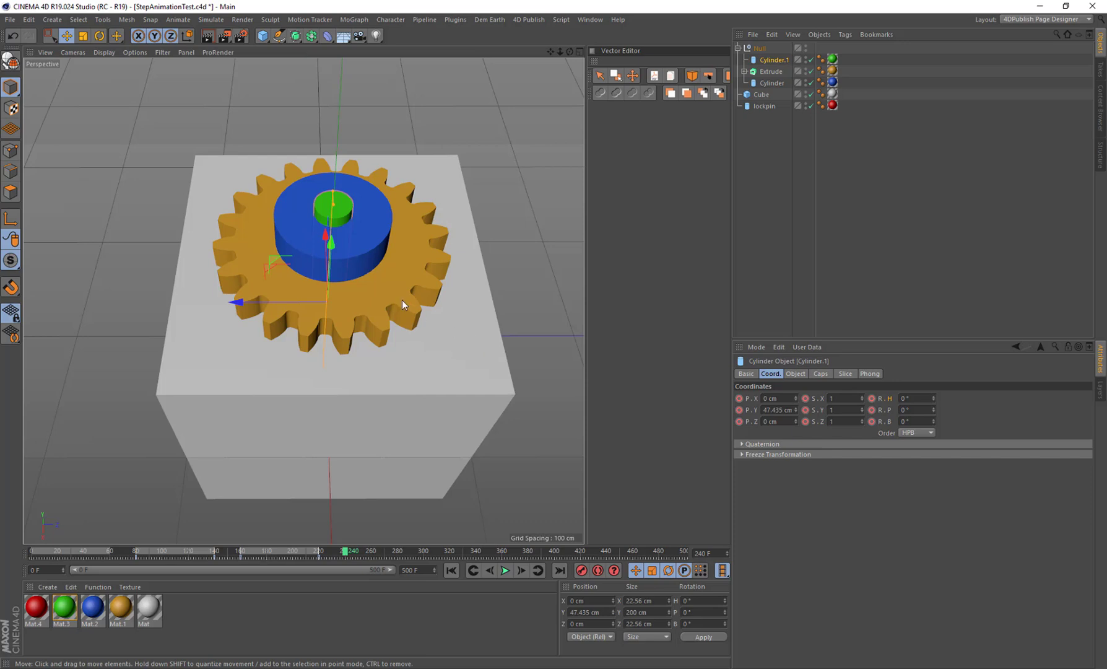
pyautogui.click(452, 357)
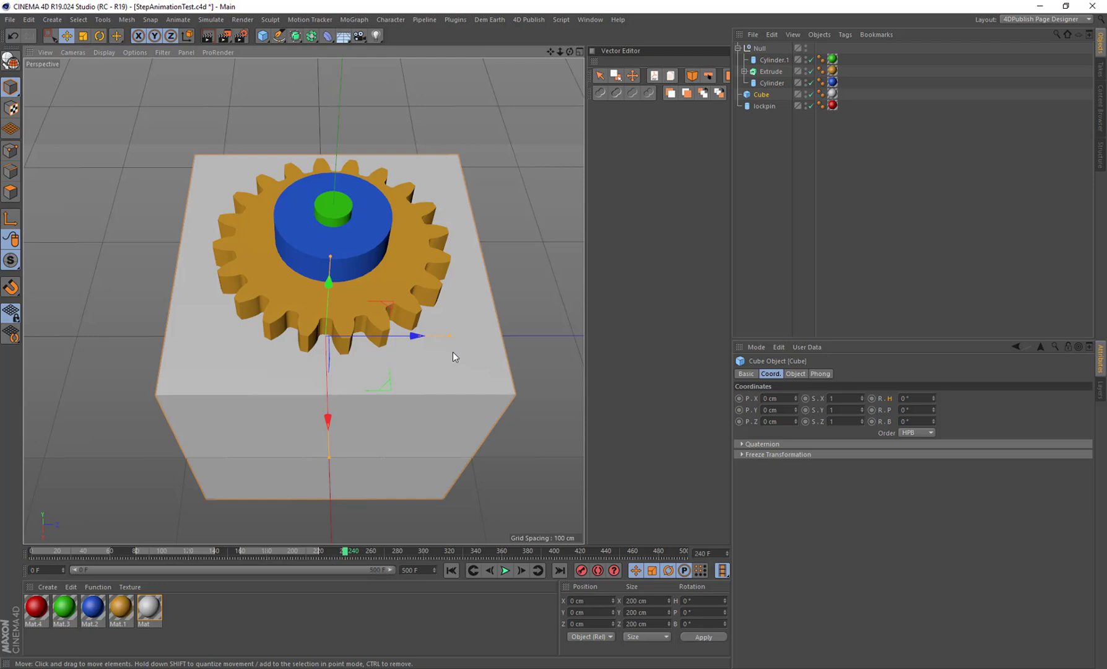
pyautogui.click(582, 570)
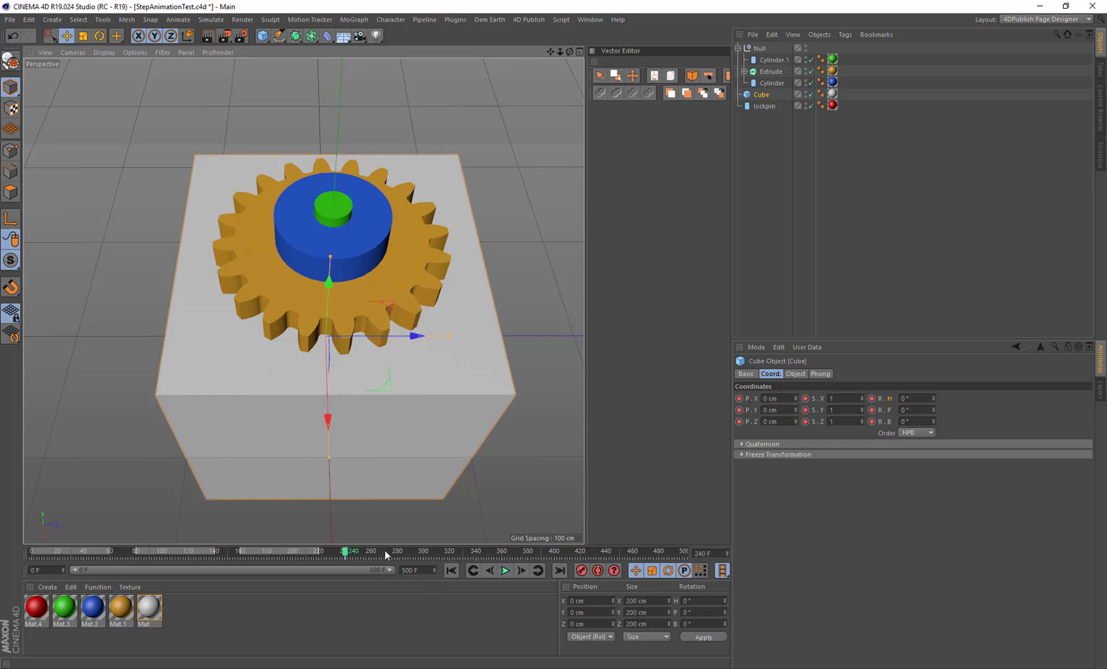
pyautogui.moveTo(373, 553); pyautogui.dragTo(432, 558)
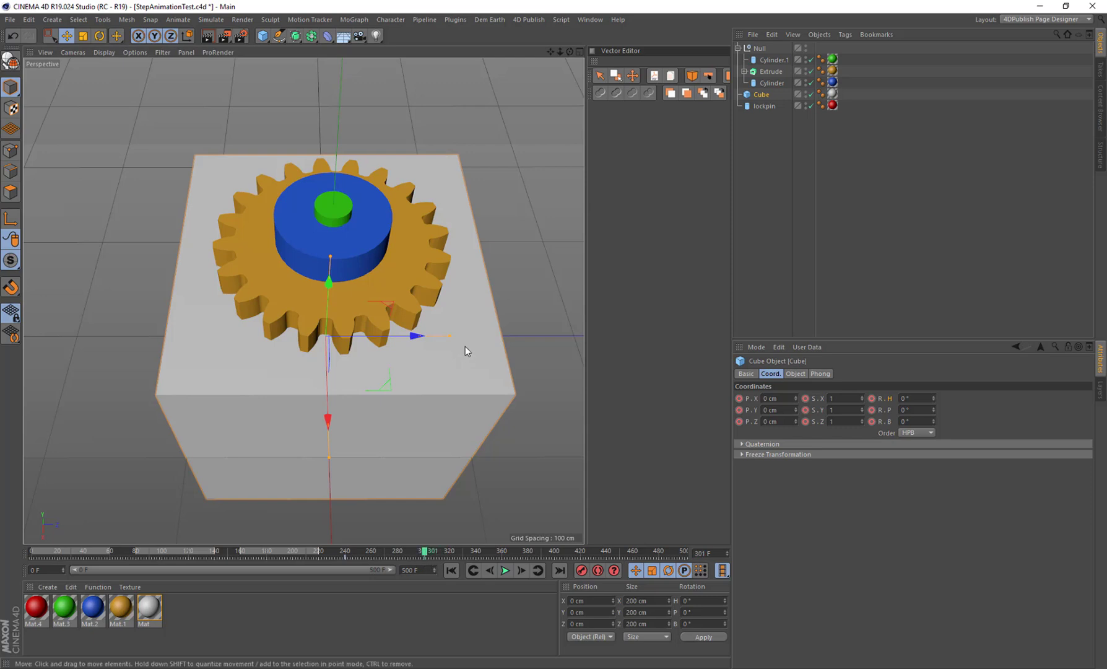
pyautogui.moveTo(413, 337)
pyautogui.mouseDown()
pyautogui.moveTo(252, 310)
pyautogui.moveTo(430, 324)
pyautogui.moveTo(407, 339)
pyautogui.mouseUp()
pyautogui.hotkey('ctrl', 'z')
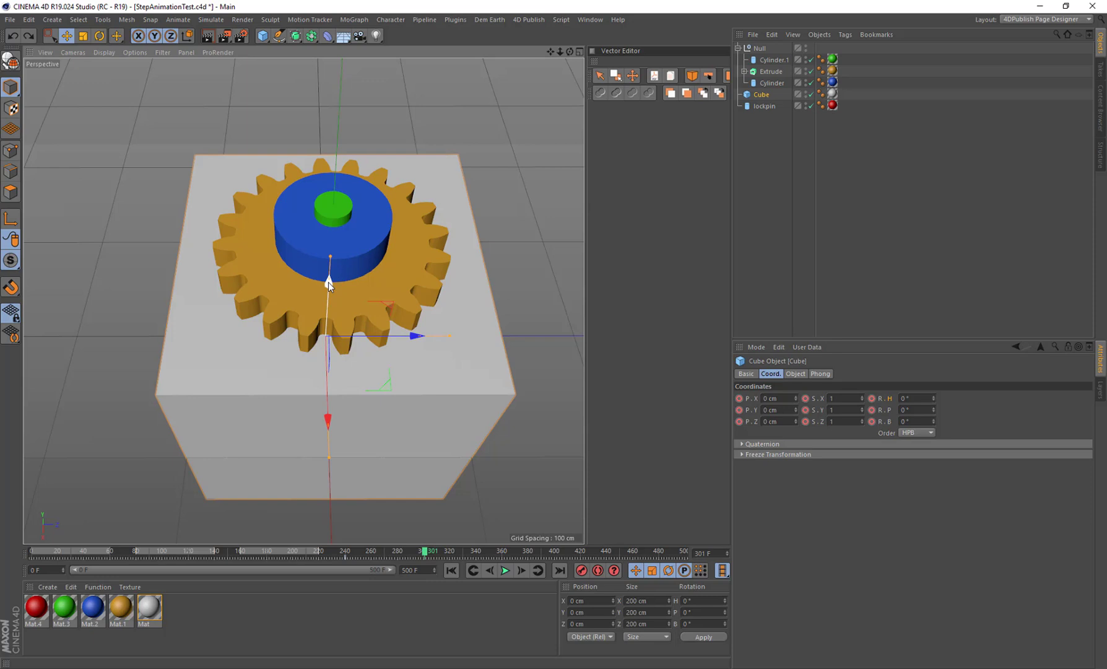
pyautogui.moveTo(328, 282); pyautogui.dragTo(352, 373)
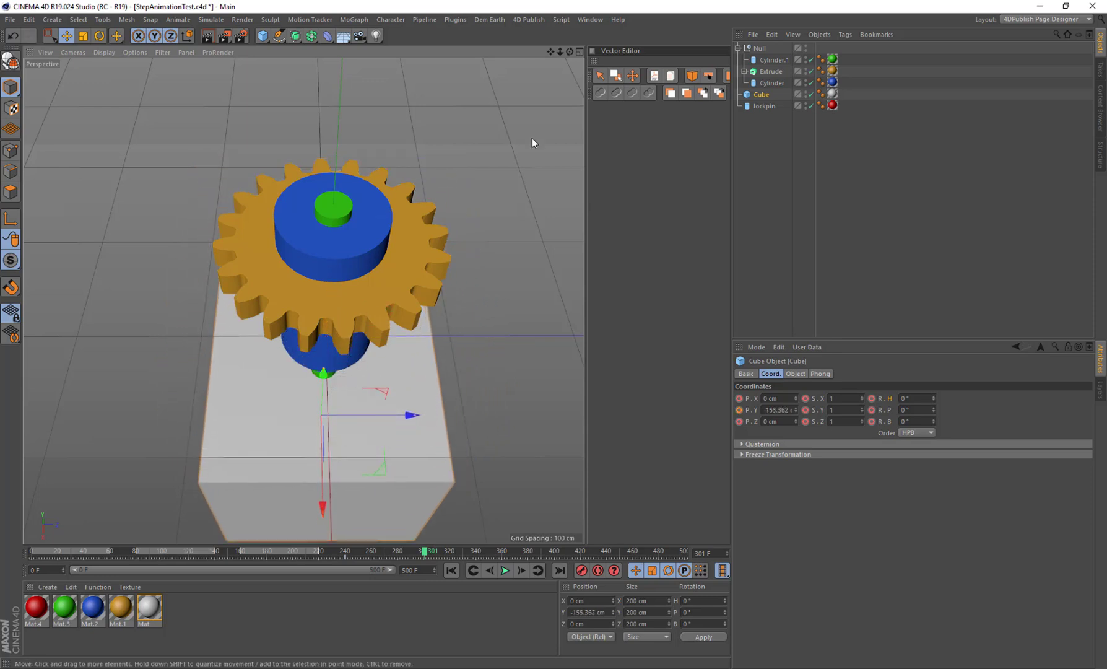
pyautogui.moveTo(570, 52); pyautogui.dragTo(570, 22)
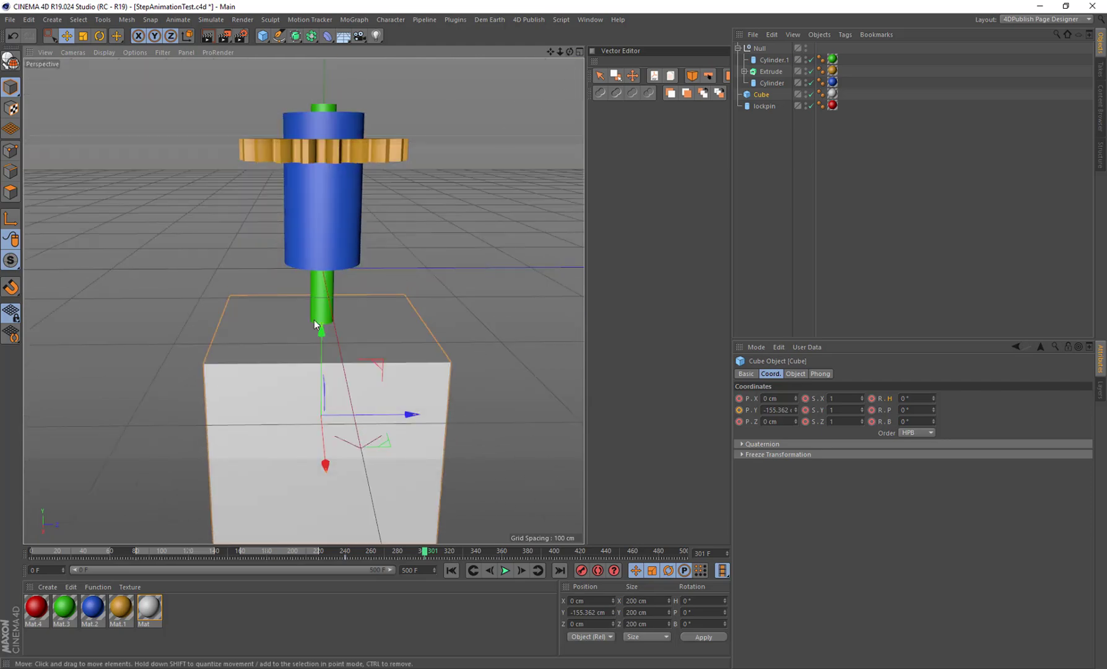
pyautogui.moveTo(321, 328); pyautogui.dragTo(321, 326)
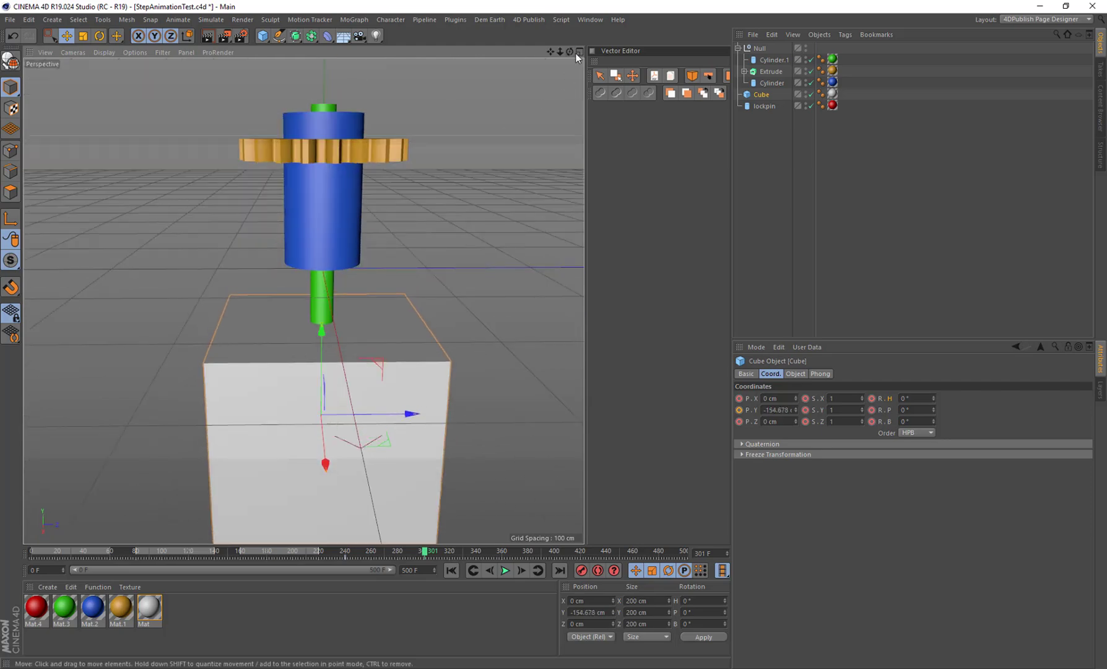
pyautogui.moveTo(569, 52); pyautogui.dragTo(570, 80)
pyautogui.scroll(-2, 399, 244)
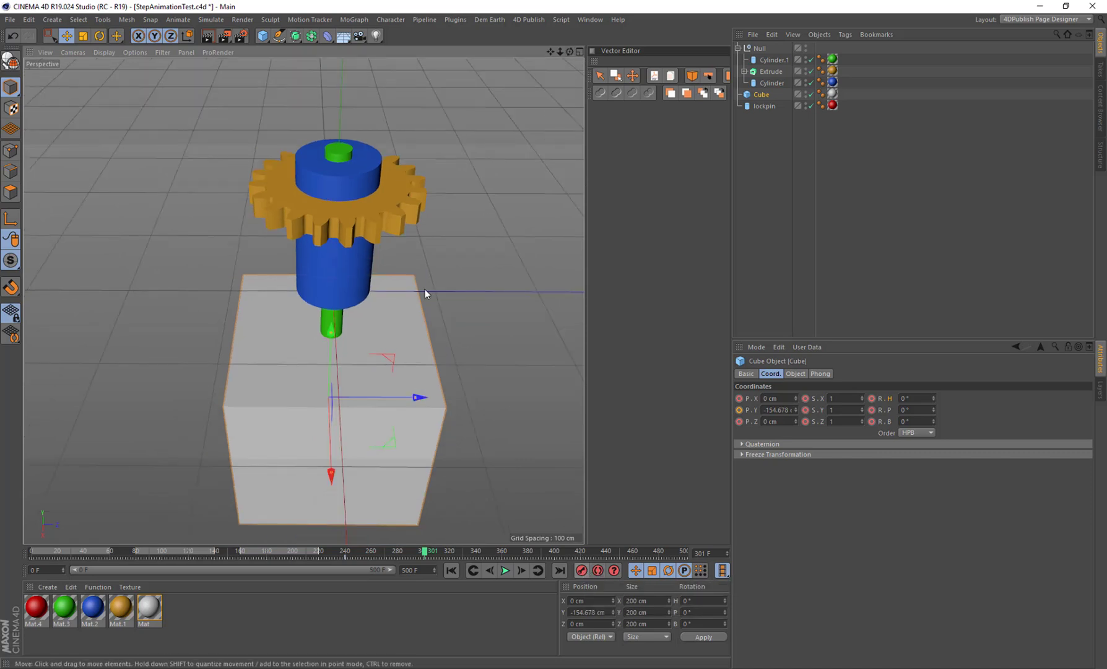
pyautogui.scroll(-2, 363, 228)
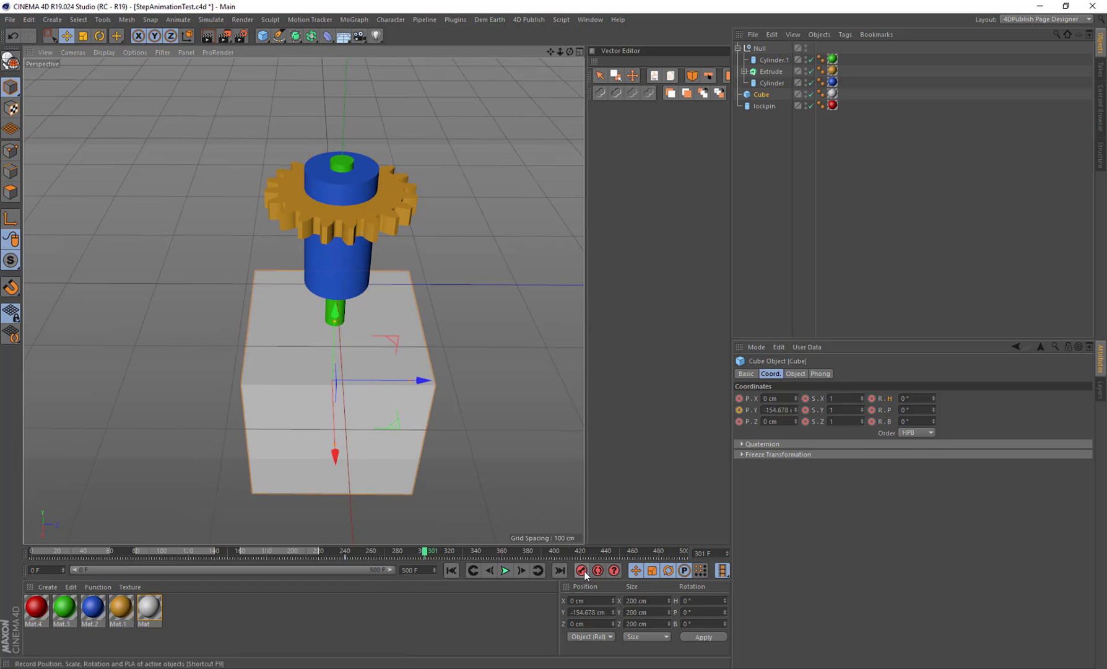
# - Lower the white Cube to a Y position of about -167.9 cm at frame 300 and record a keyframe
pyautogui.click(470, 571)
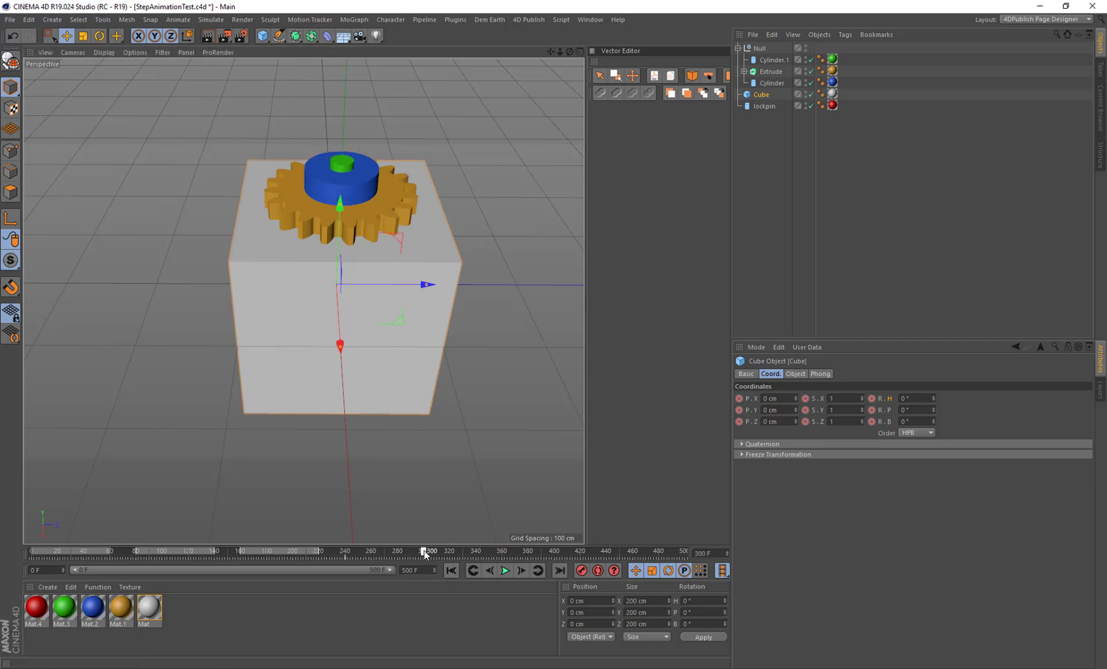
pyautogui.moveTo(341, 210); pyautogui.dragTo(337, 279)
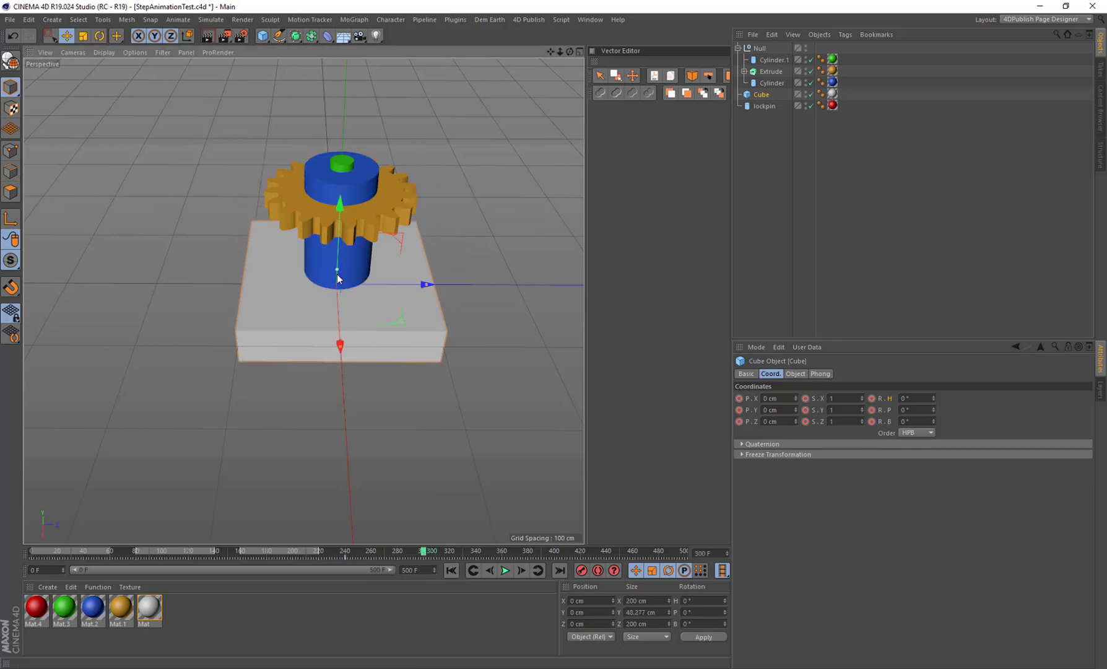
pyautogui.hotkey('ctrl', 'z')
pyautogui.moveTo(340, 210); pyautogui.dragTo(337, 318)
pyautogui.click(580, 571)
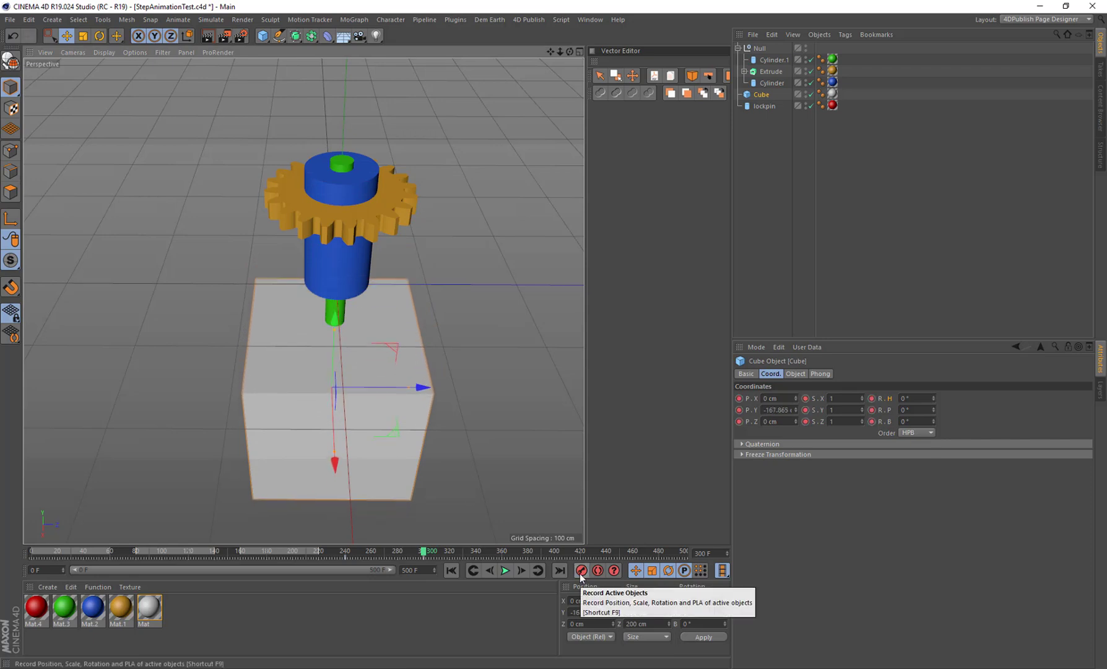
pyautogui.moveTo(345, 551); pyautogui.dragTo(423, 560)
pyautogui.moveTo(424, 563); pyautogui.dragTo(425, 563)
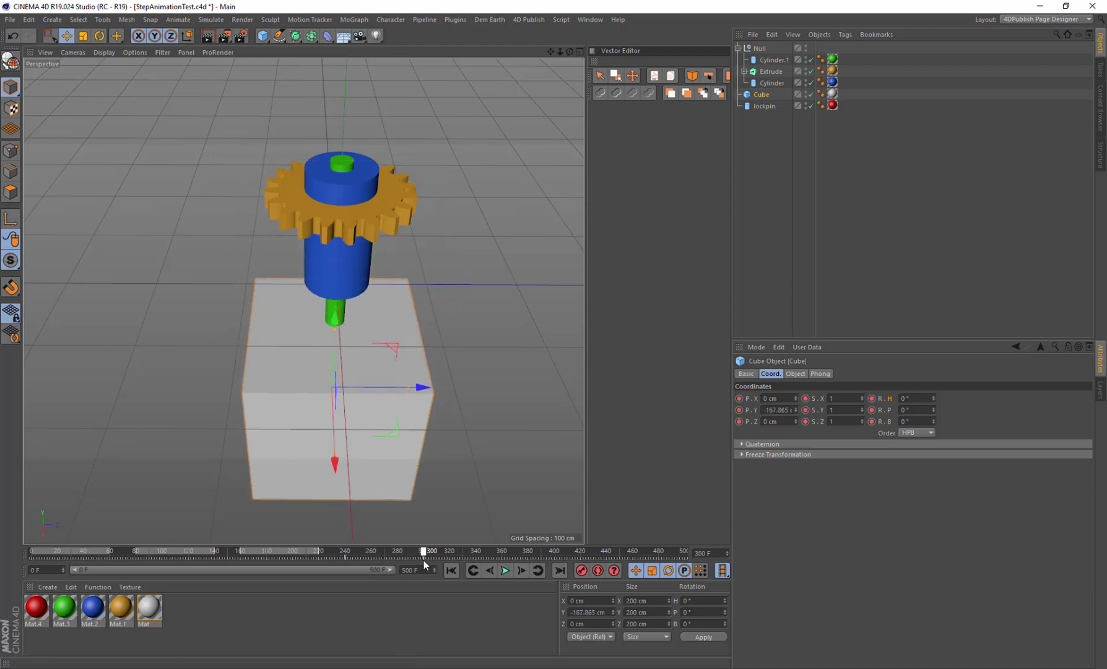
# - Add a camera from the current view of the whole assembly, and a second camera framing the gear closely at frame 0
pyautogui.click(357, 39)
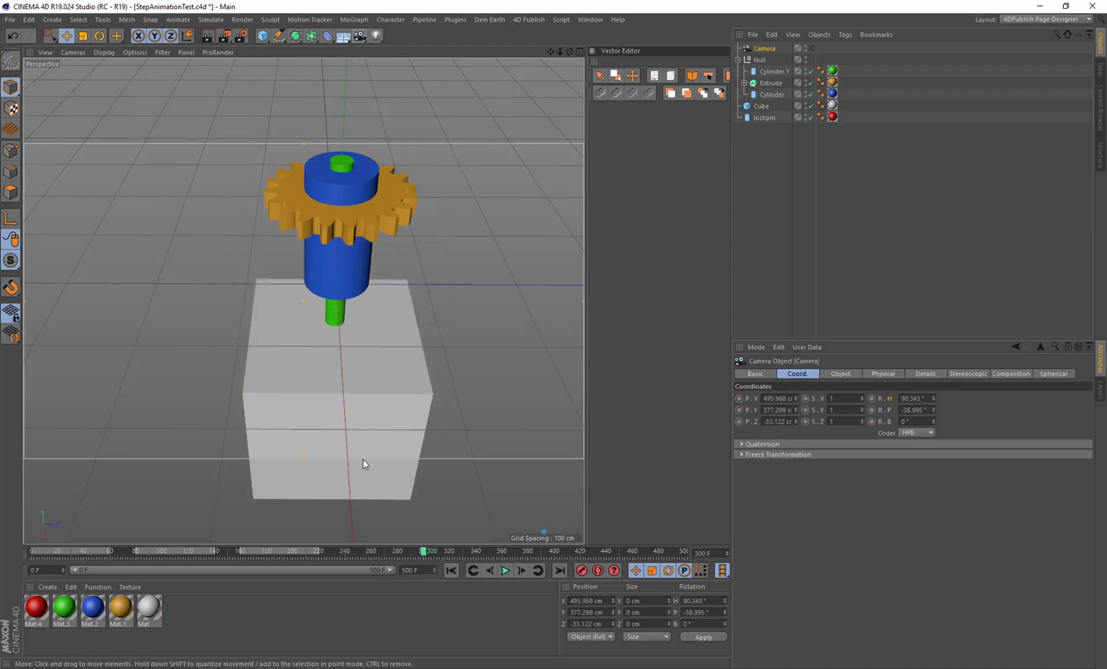
pyautogui.click(398, 550)
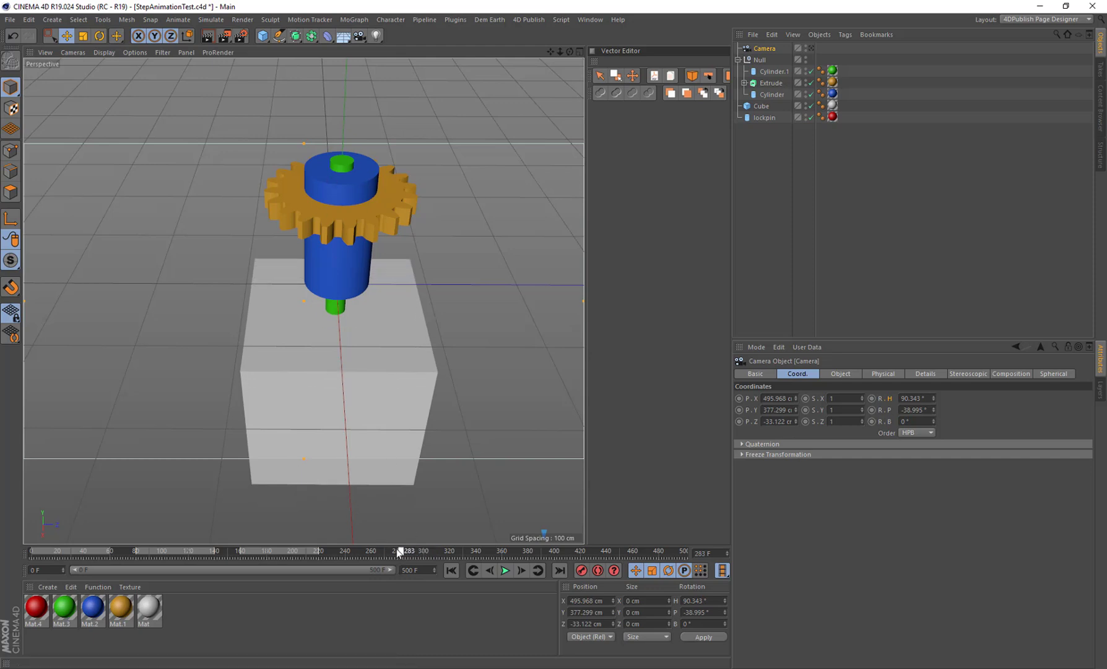
pyautogui.moveTo(399, 550); pyautogui.dragTo(7, 529)
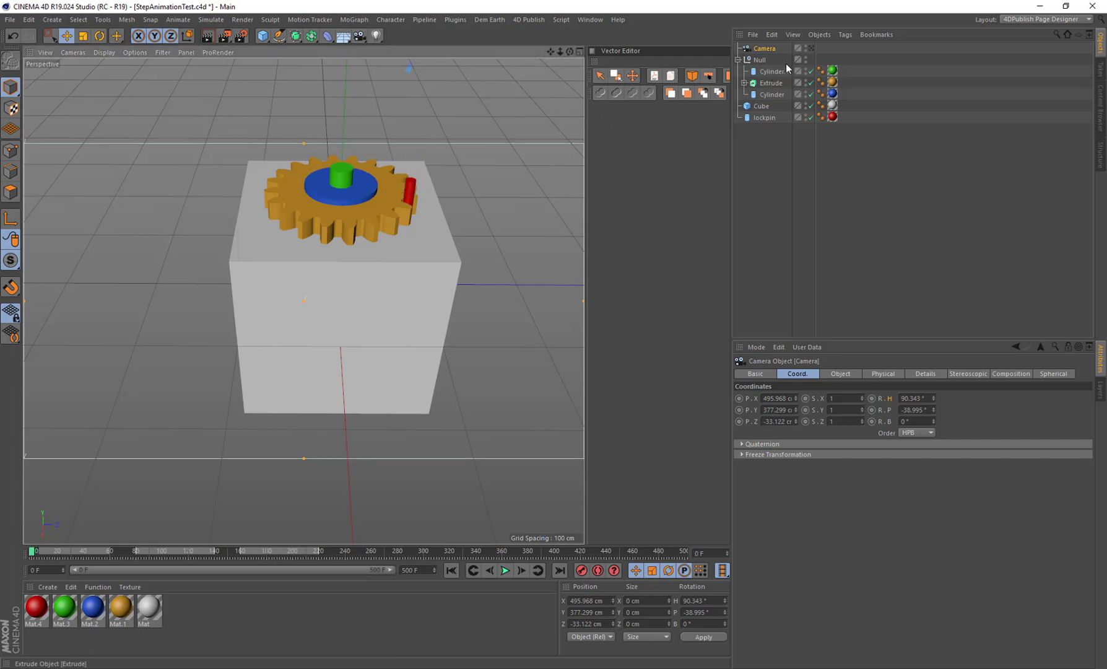
pyautogui.click(742, 156)
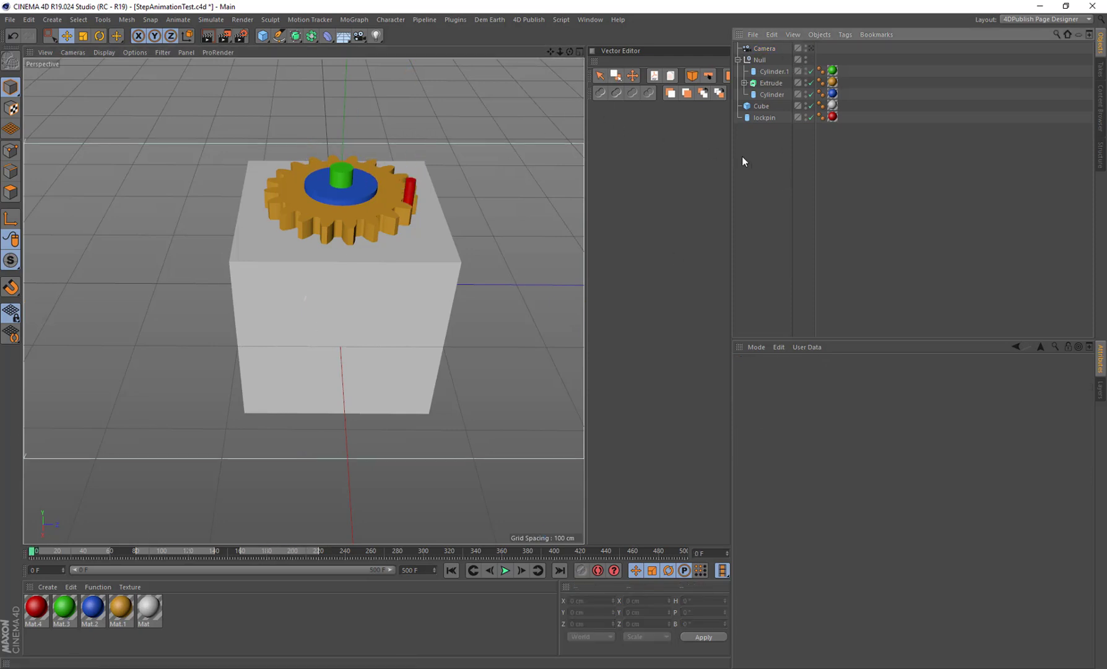
pyautogui.scroll(5, 363, 204)
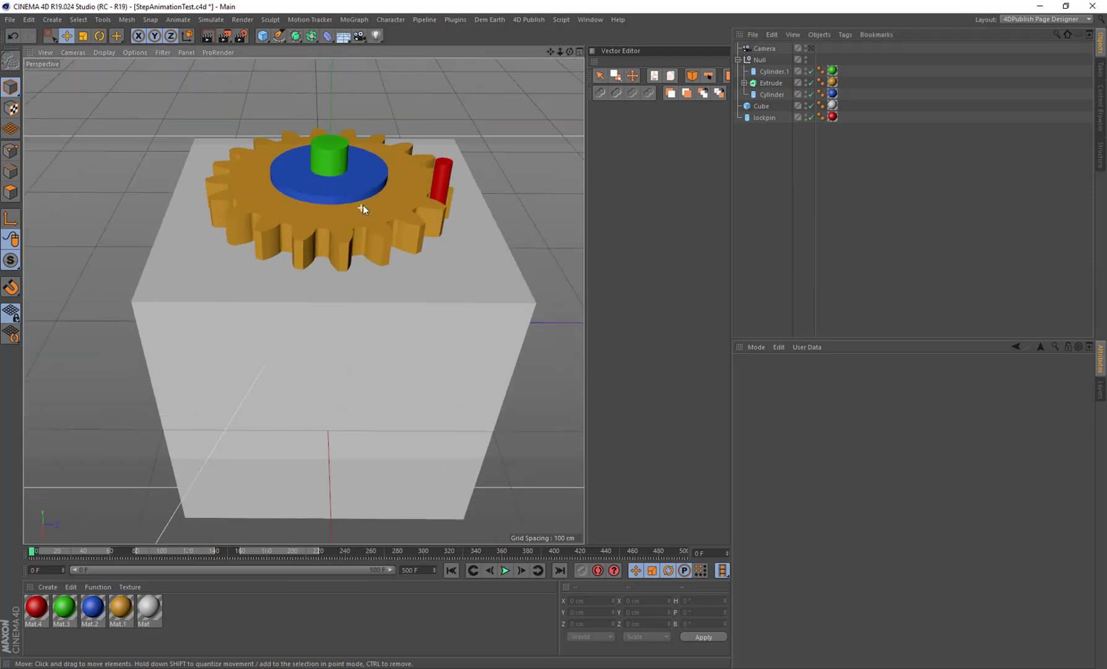
pyautogui.moveTo(570, 51)
pyautogui.mouseDown()
pyautogui.moveTo(565, 124)
pyautogui.moveTo(554, 46)
pyautogui.moveTo(554, 64)
pyautogui.mouseUp()
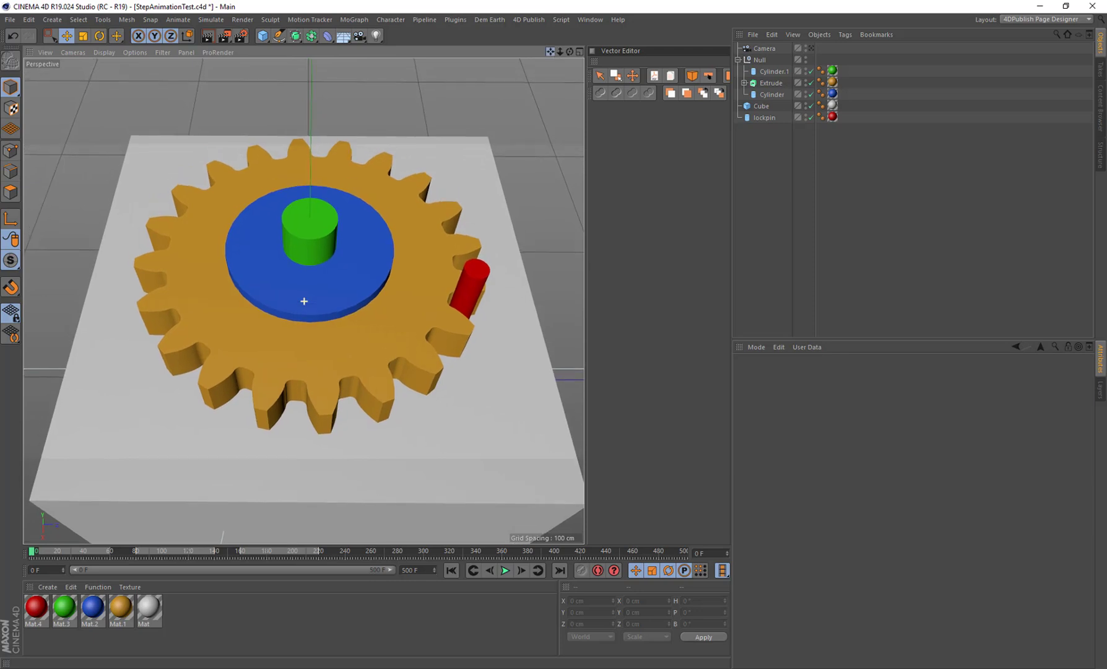
pyautogui.click(357, 37)
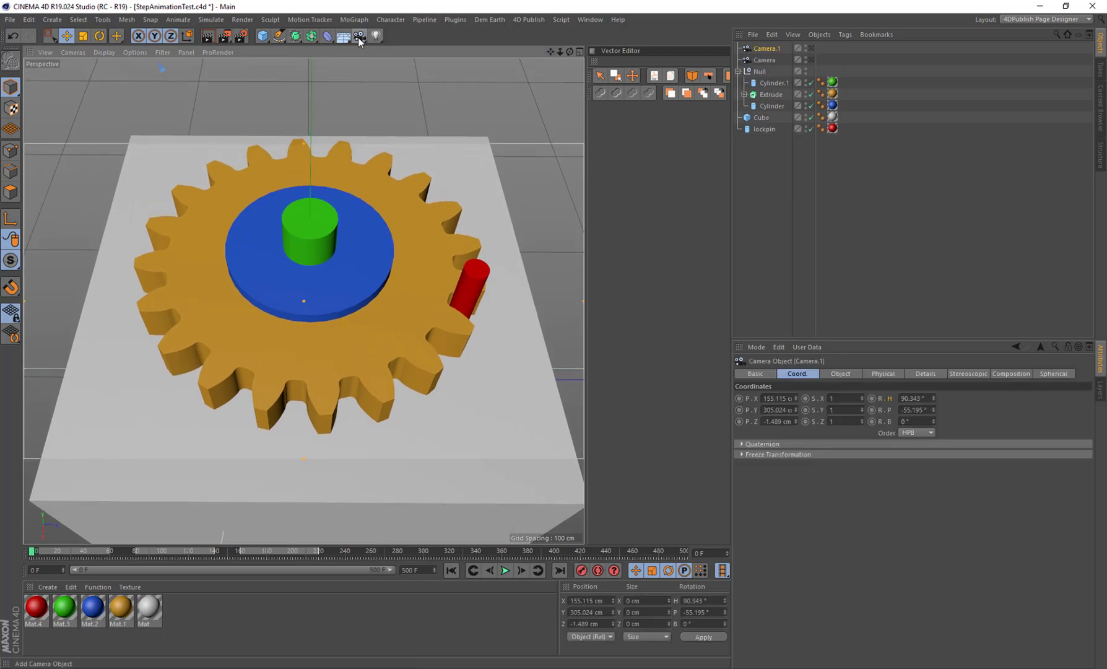
# - Rename the newest camera FullView and the first camera CloseUp
pyautogui.doubleClick(767, 48)
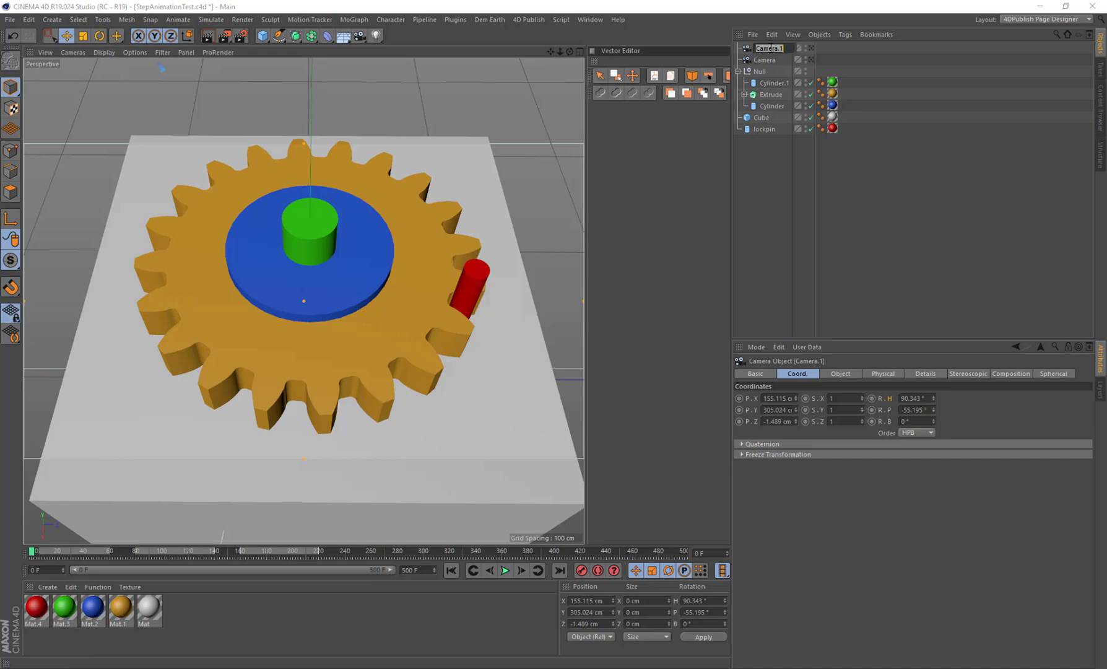
pyautogui.write('FullView')
pyautogui.press('Return')
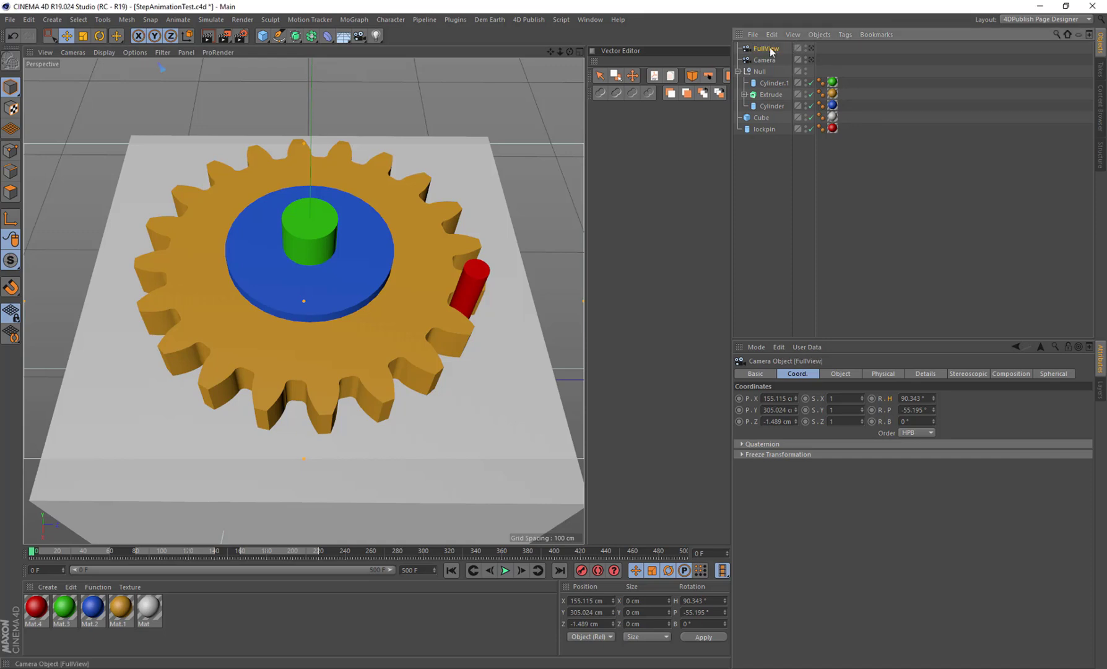
pyautogui.doubleClick(768, 60)
pyautogui.write('C')
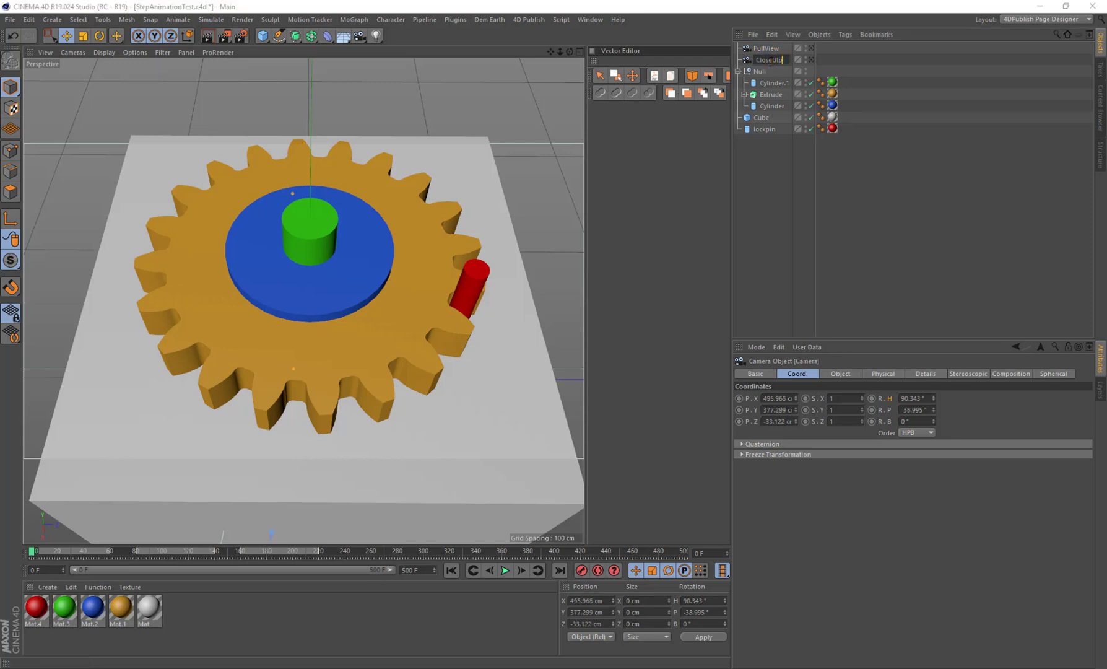
pyautogui.write('loseUp')
pyautogui.press('Return')
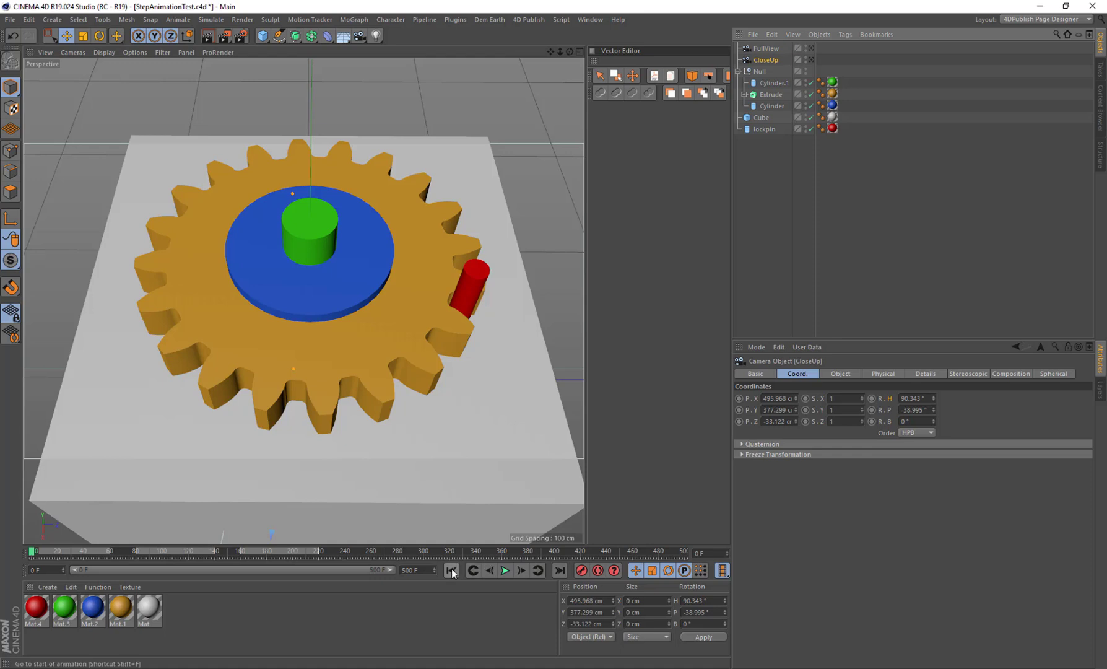
# - Play the animation through the disassembly motions and return to the start frame
pyautogui.click(503, 572)
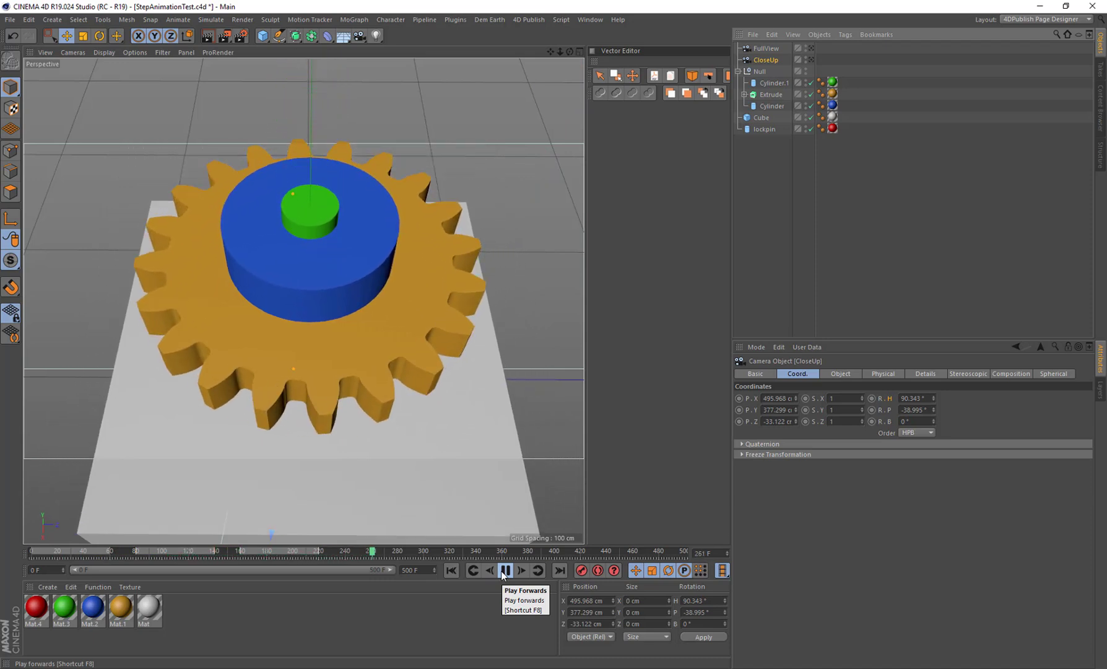
pyautogui.click(504, 571)
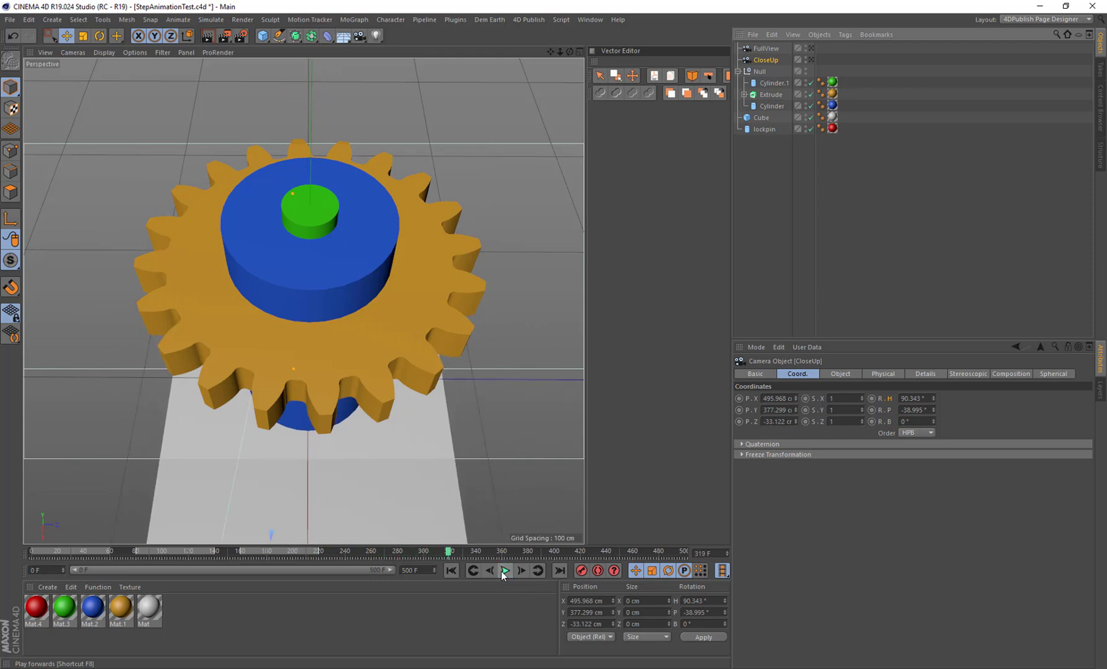
pyautogui.click(453, 575)
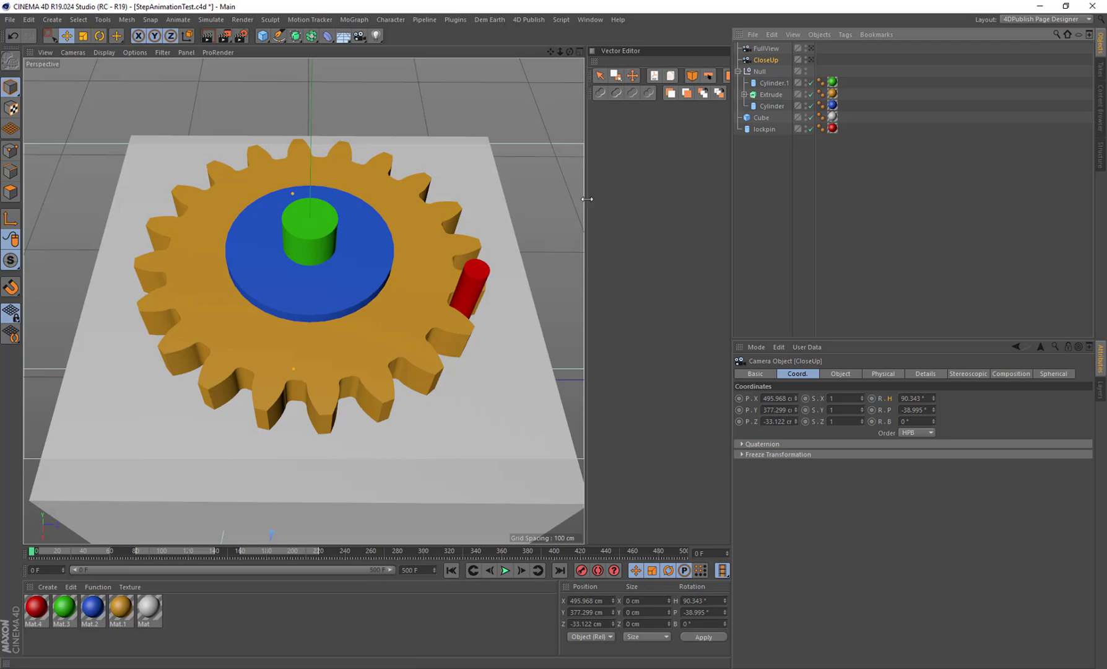
# - Widen the Vector Editor and create a new PDF page in it
pyautogui.moveTo(587, 199); pyautogui.dragTo(296, 199)
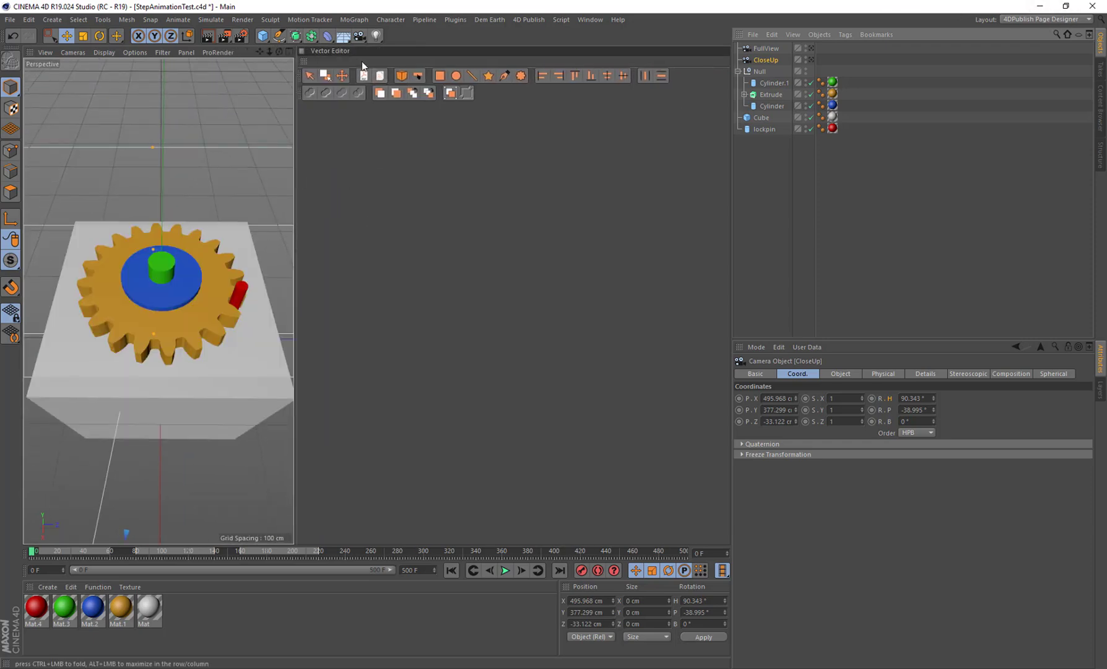
pyautogui.click(380, 75)
pyautogui.click(381, 77)
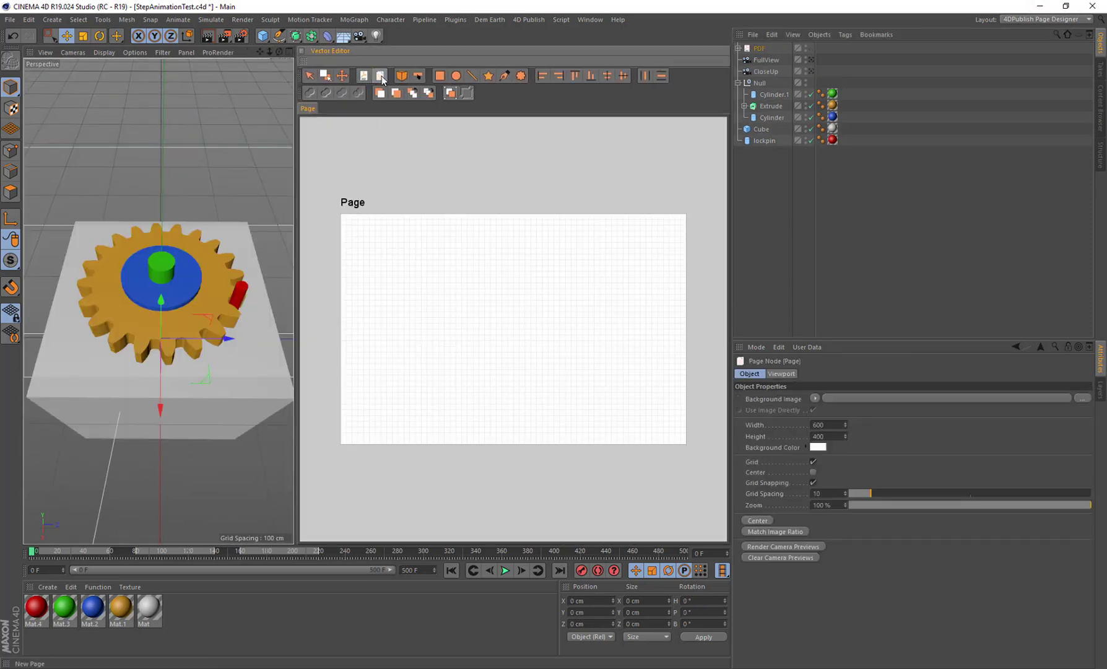
# - Draw a 410 by 380 3D View starting near the page's upper-left corner and assign the CloseUp camera to it
pyautogui.click(402, 75)
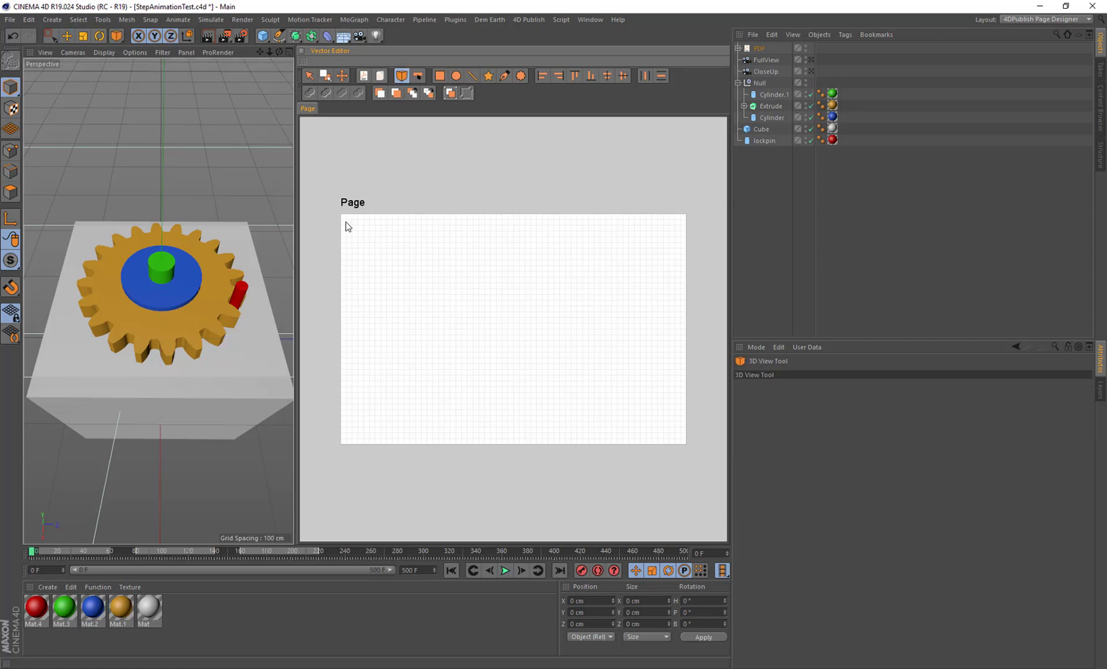
pyautogui.moveTo(345, 218); pyautogui.dragTo(584, 440)
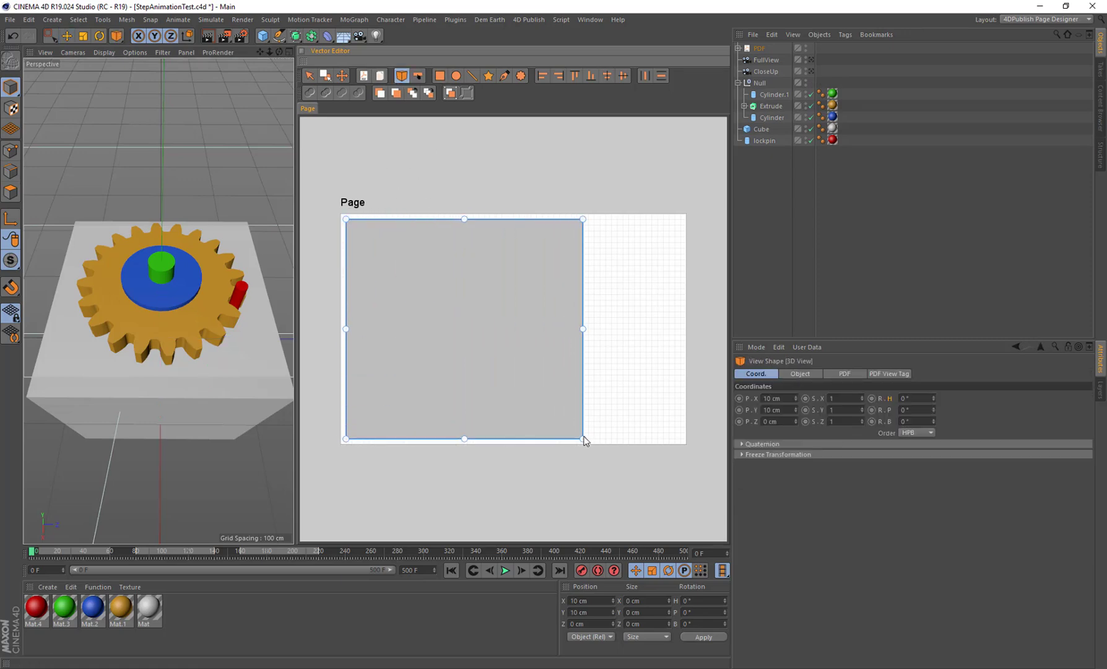
pyautogui.click(767, 73)
pyautogui.moveTo(521, 275); pyautogui.dragTo(468, 312)
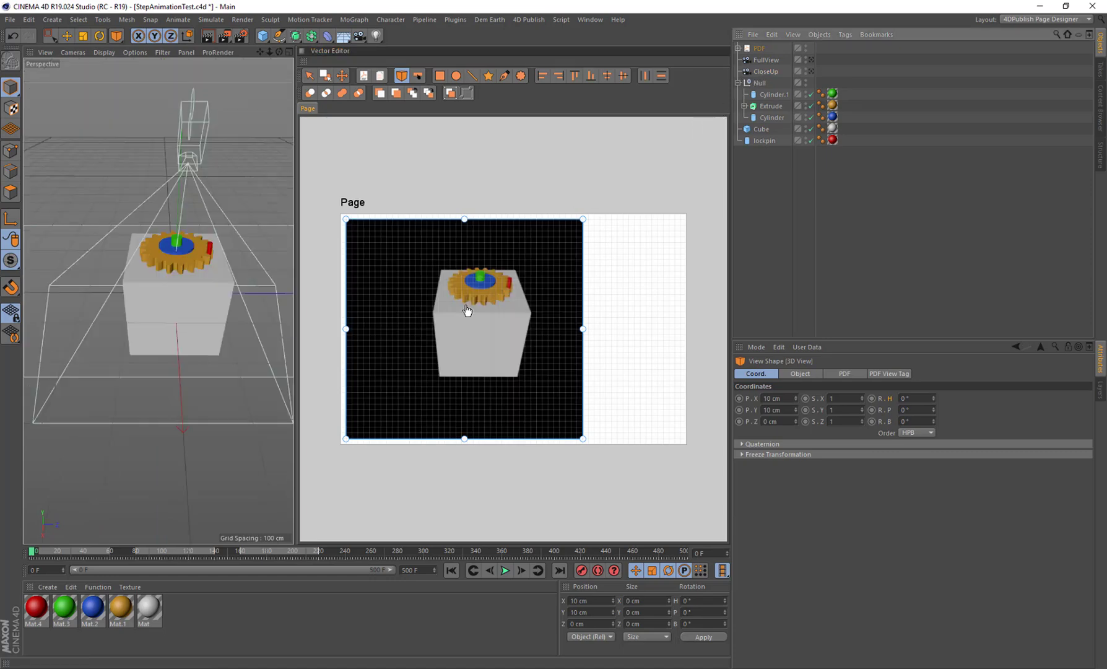
# - Draw a 160 by 60 button beside the 3D View and set its text to "Step 1: Remove Pin"
pyautogui.click(417, 76)
pyautogui.moveTo(588, 220); pyautogui.dragTo(681, 254)
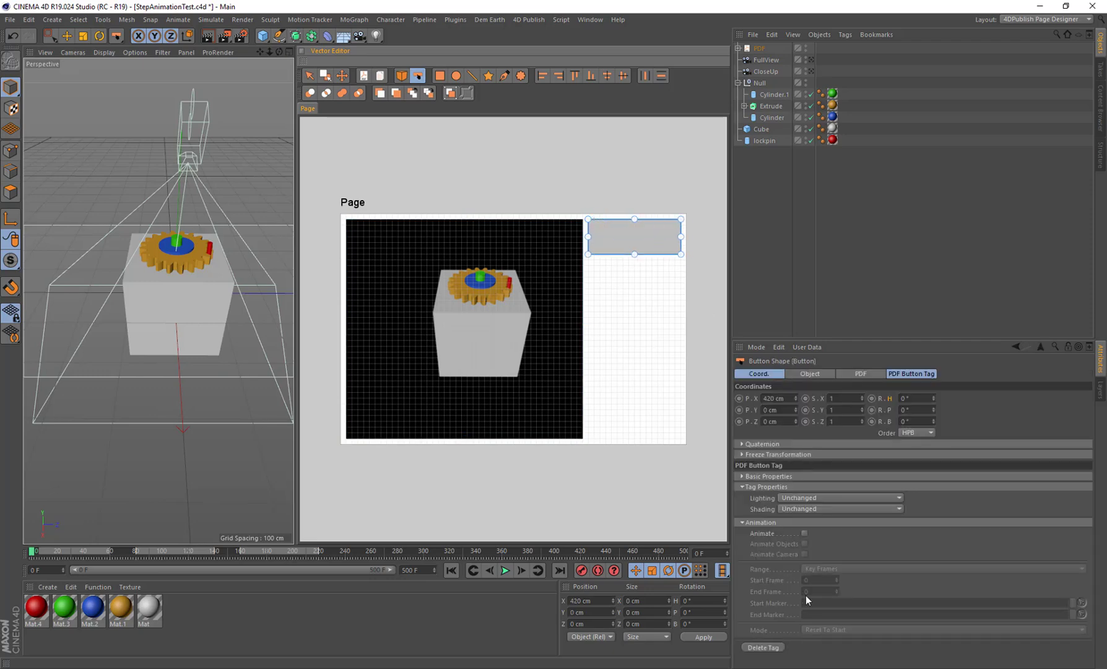
pyautogui.click(806, 374)
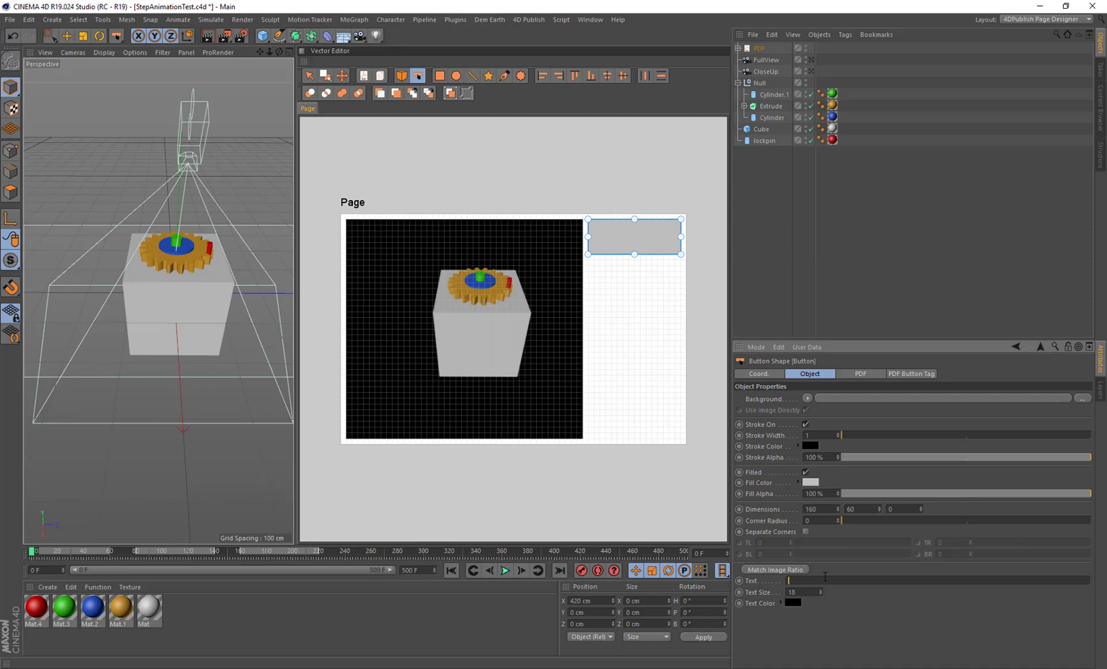
pyautogui.click(825, 576)
pyautogui.write('Remove')
pyautogui.write('Step 1:')
pyautogui.press('Return')
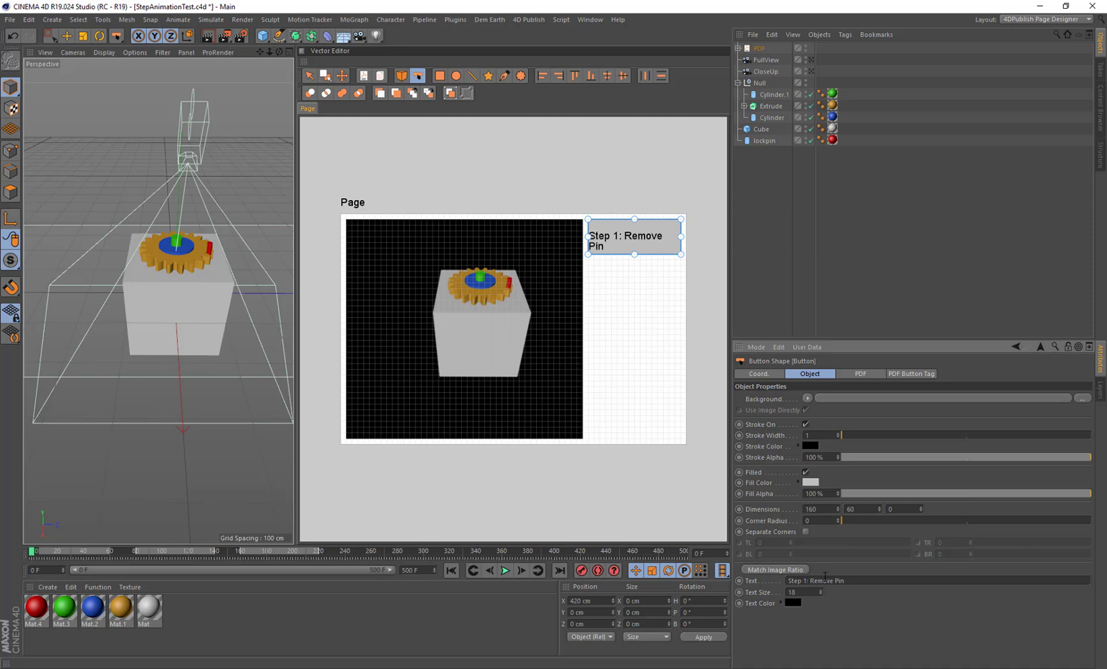
# - Narrow the 3D View by pulling in its right edge to leave more room beside it for the button
pyautogui.click(559, 271)
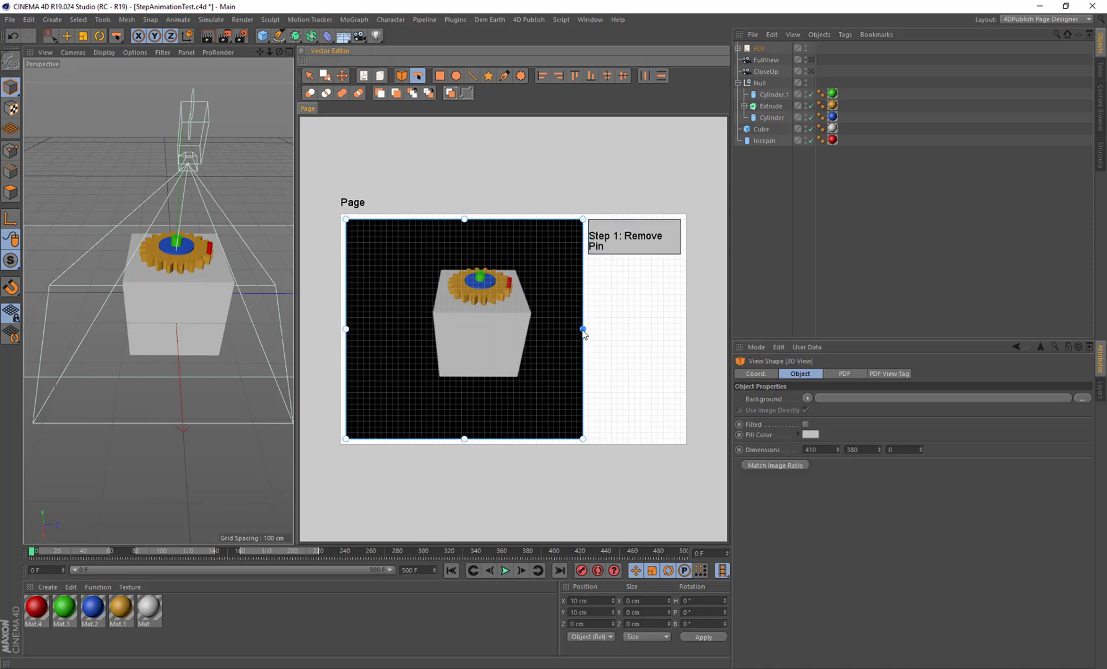
pyautogui.moveTo(583, 328); pyautogui.dragTo(565, 332)
pyautogui.click(601, 235)
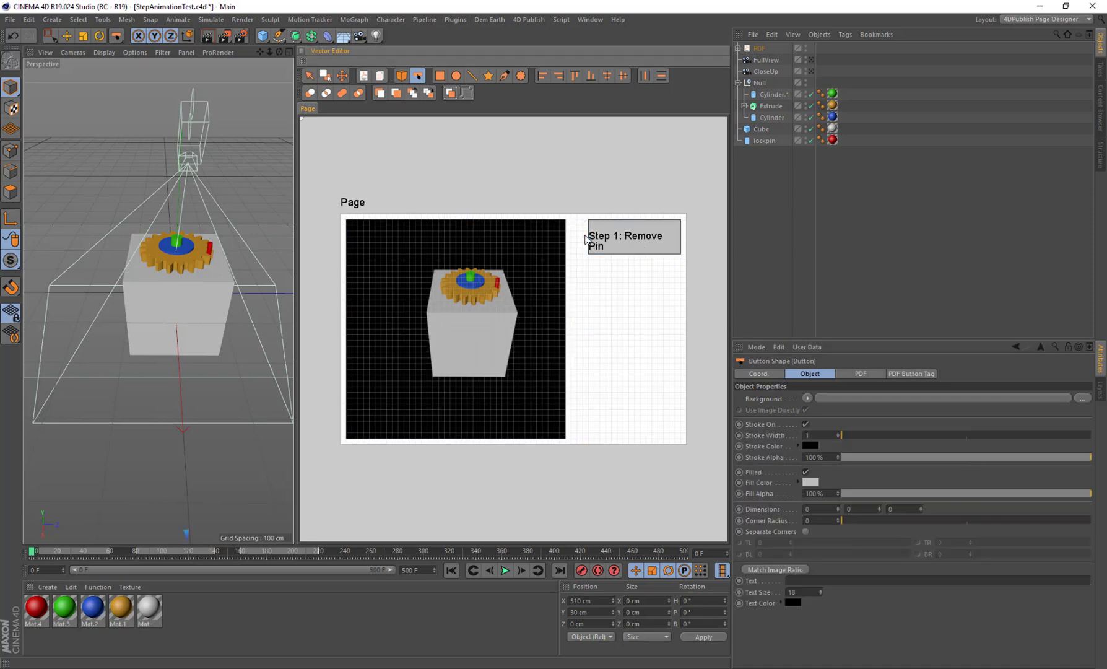
# - Widen the "Step 1: Remove Pin" button to 190 toward the 3D View and stack three evenly spaced copies below it
pyautogui.moveTo(587, 237); pyautogui.dragTo(570, 241)
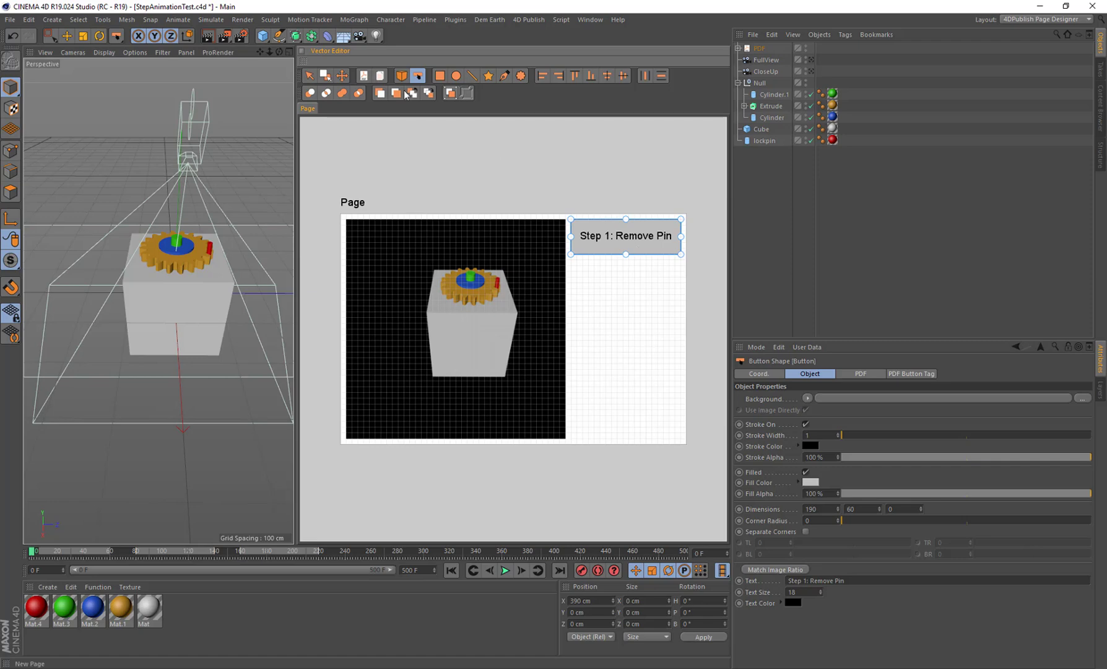
pyautogui.click(342, 75)
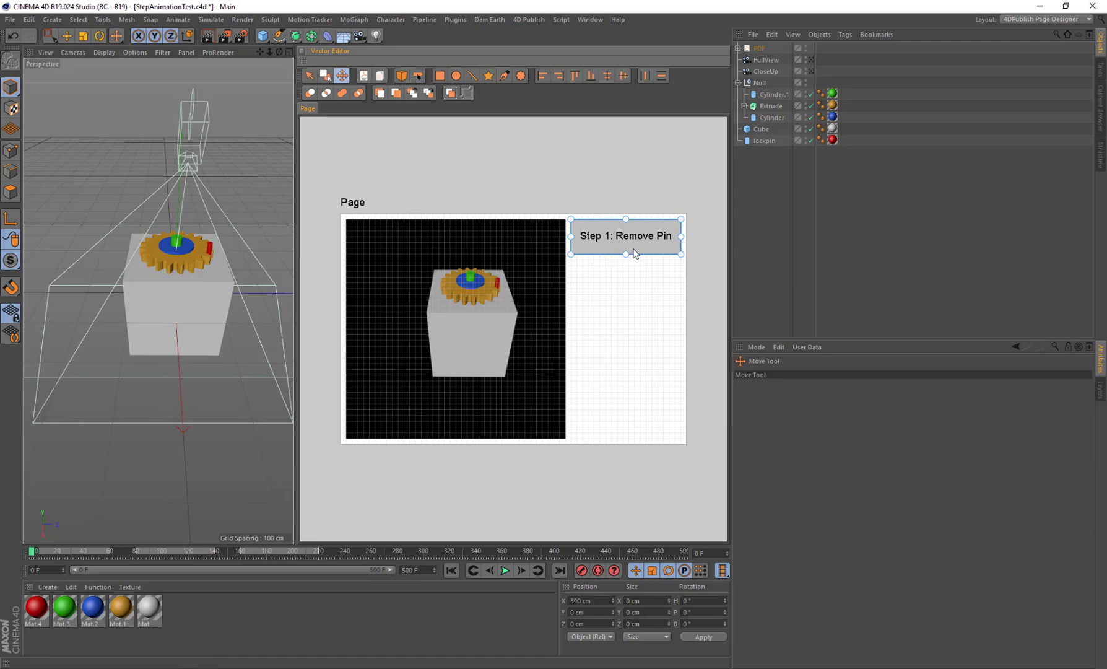
pyautogui.keyDown('ctrl'); pyautogui.moveTo(634, 251); pyautogui.dragTo(637, 291); pyautogui.keyUp('ctrl')
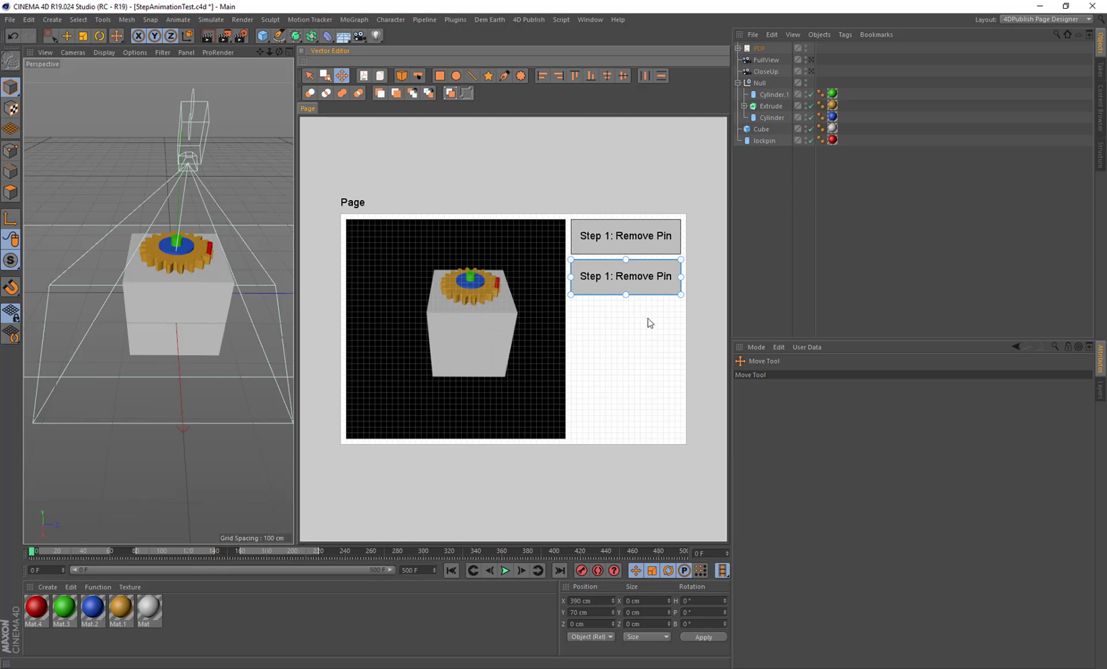
pyautogui.keyDown('ctrl'); pyautogui.moveTo(647, 286); pyautogui.dragTo(653, 364); pyautogui.keyUp('ctrl')
# - Add a marker named "Push Box" at frame 240 and return the timeline to frame 0
pyautogui.click(344, 551)
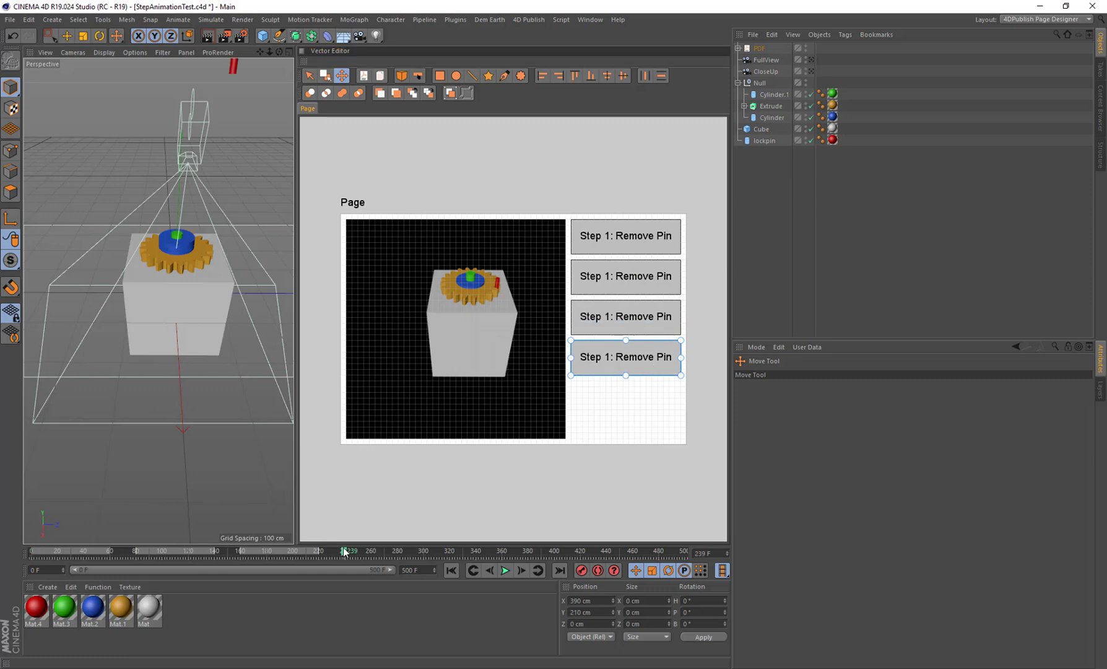
pyautogui.moveTo(345, 552); pyautogui.dragTo(345, 552)
pyautogui.click(349, 551)
pyautogui.click(590, 19)
pyautogui.click(529, 42)
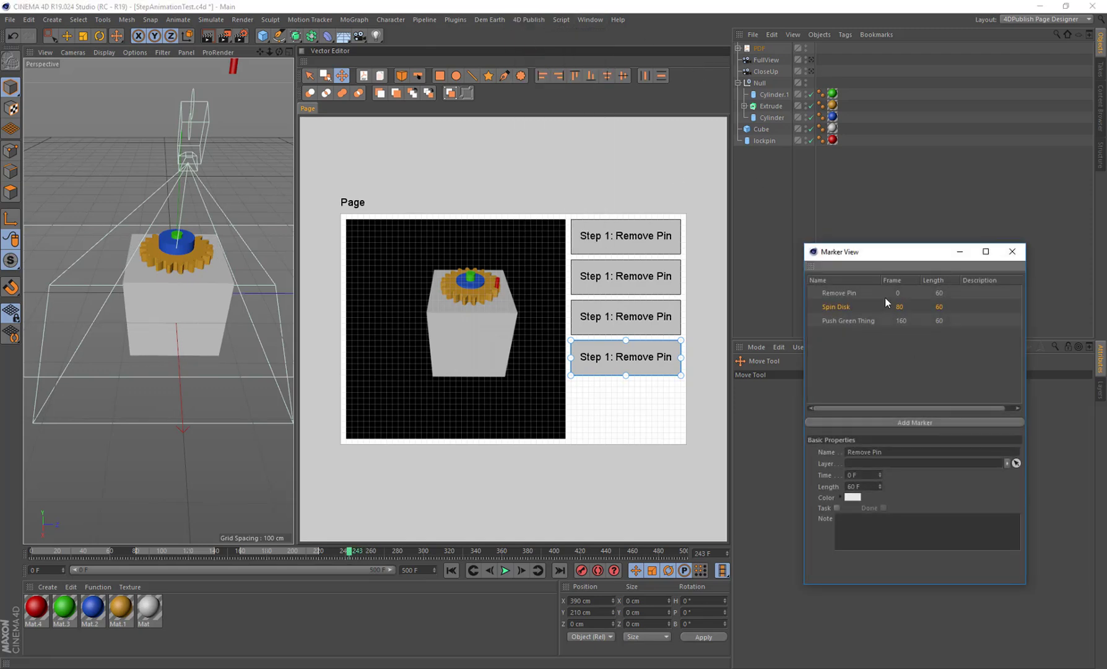
pyautogui.click(912, 423)
pyautogui.moveTo(882, 451); pyautogui.dragTo(811, 454)
pyautogui.write('F')
pyautogui.click(873, 472)
pyautogui.write('240')
pyautogui.press('Tab')
pyautogui.click(1009, 255)
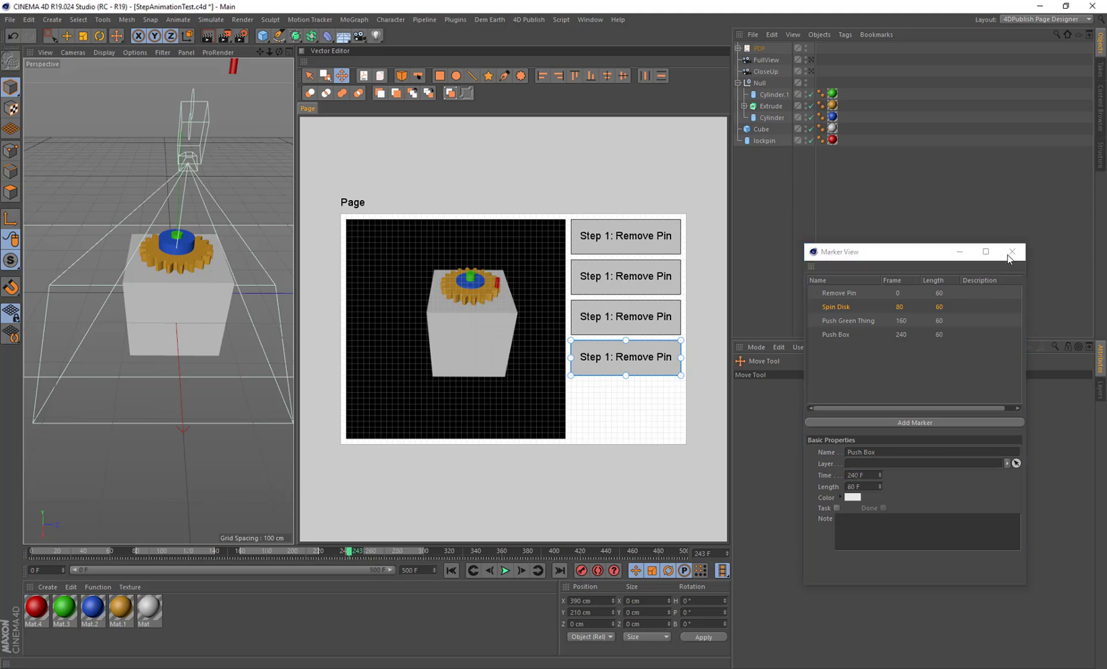
pyautogui.moveTo(348, 551); pyautogui.dragTo(3, 551)
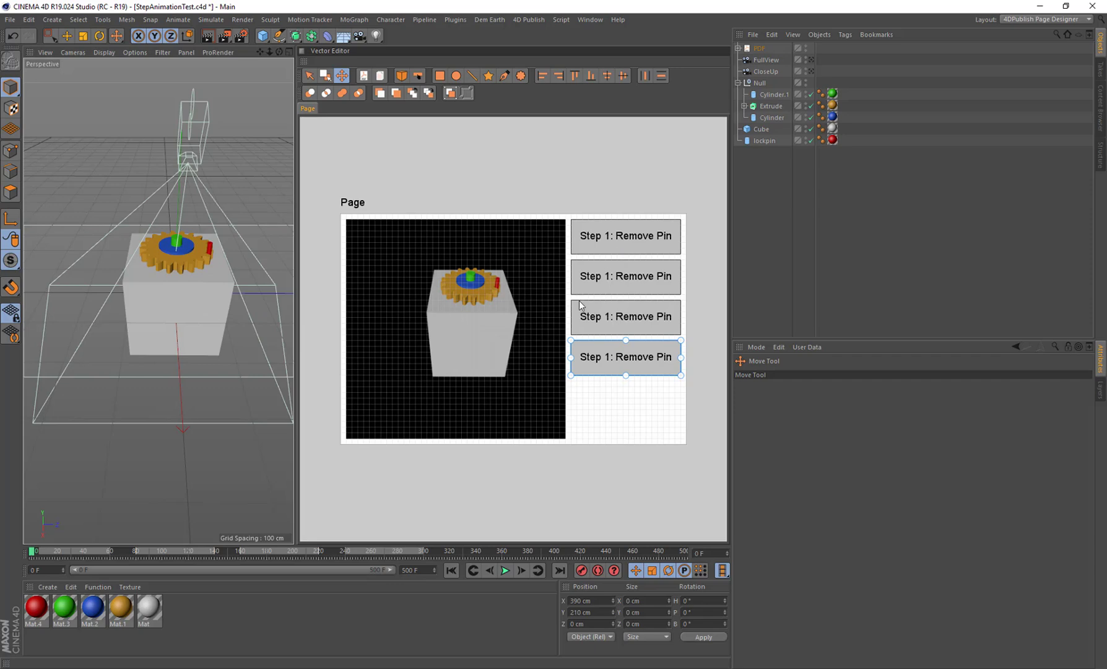
# - Expand the PDF page's hierarchy and rename the objects of the two uppermost page buttons "step1" and "step2"
pyautogui.click(742, 50)
pyautogui.click(738, 48)
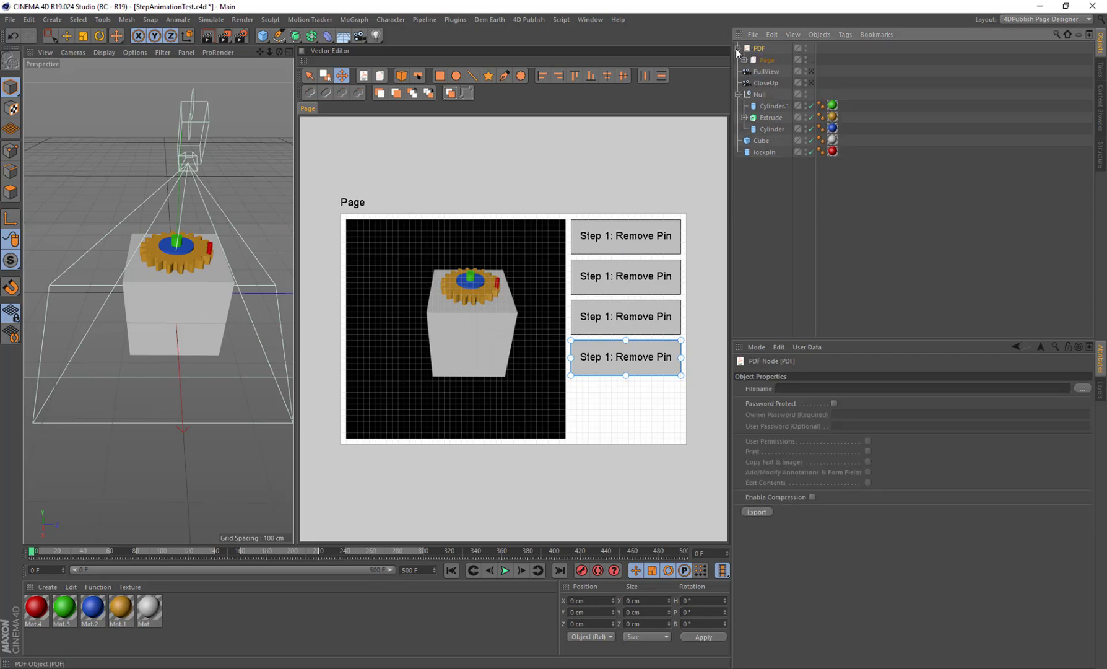
pyautogui.click(765, 60)
pyautogui.click(750, 71)
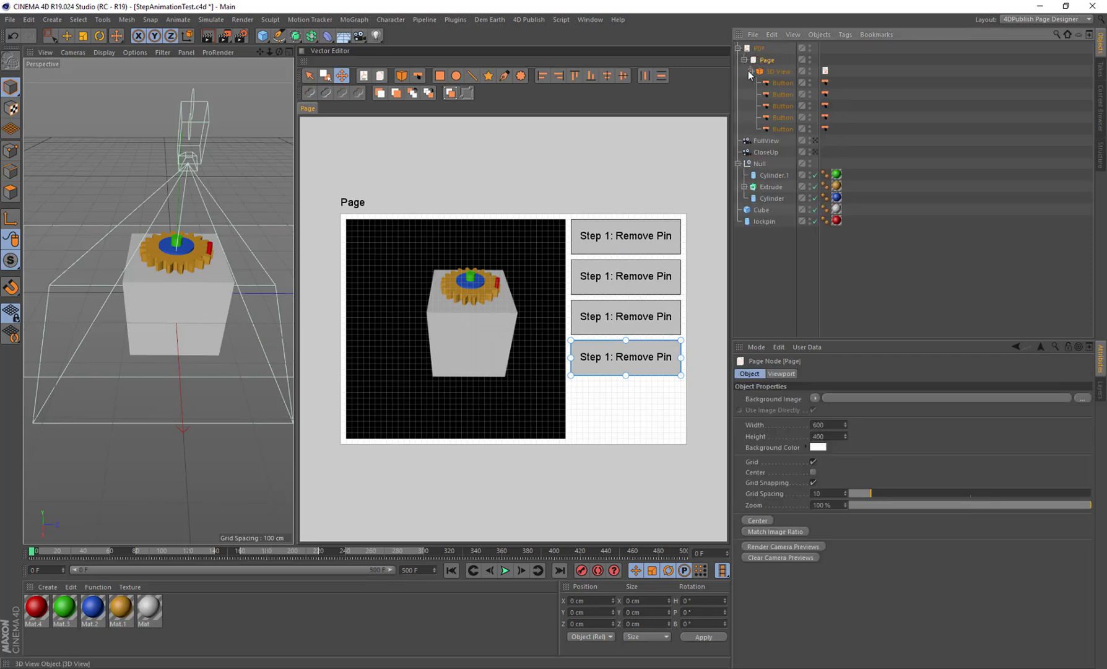
pyautogui.click(783, 83)
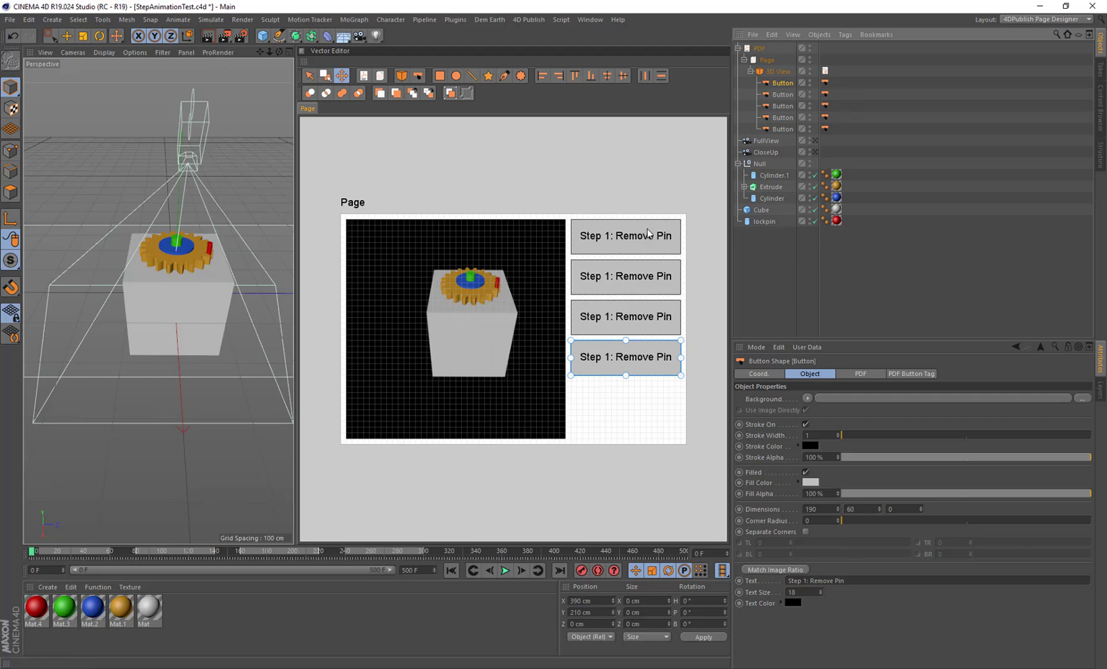
pyautogui.click(782, 118)
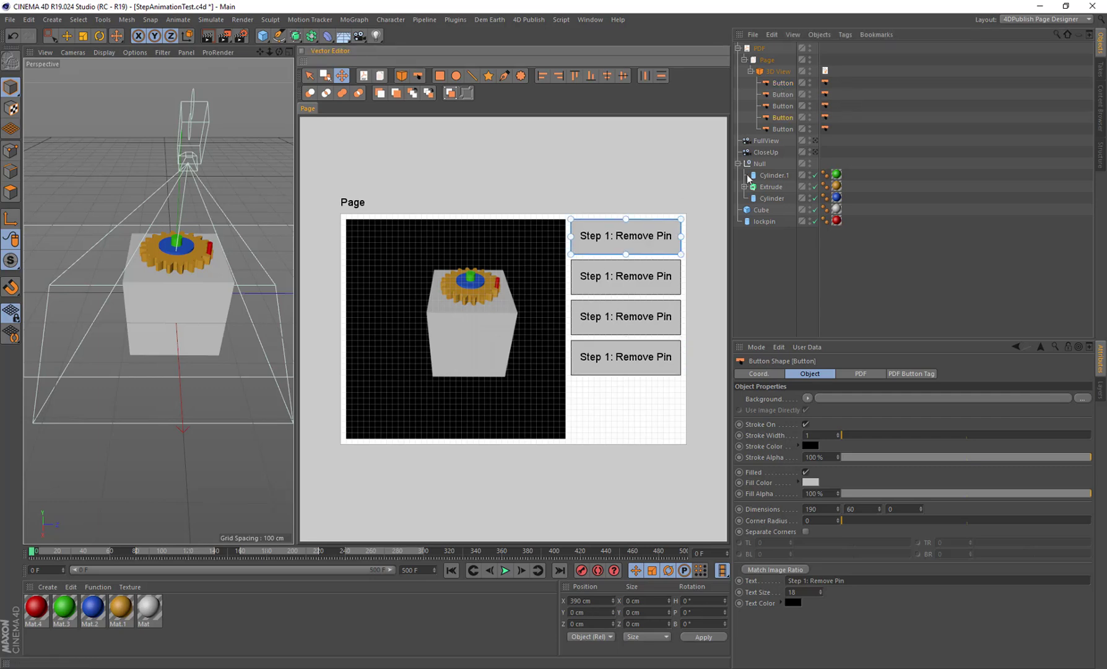
pyautogui.doubleClick(781, 119)
pyautogui.press('BackSpace')
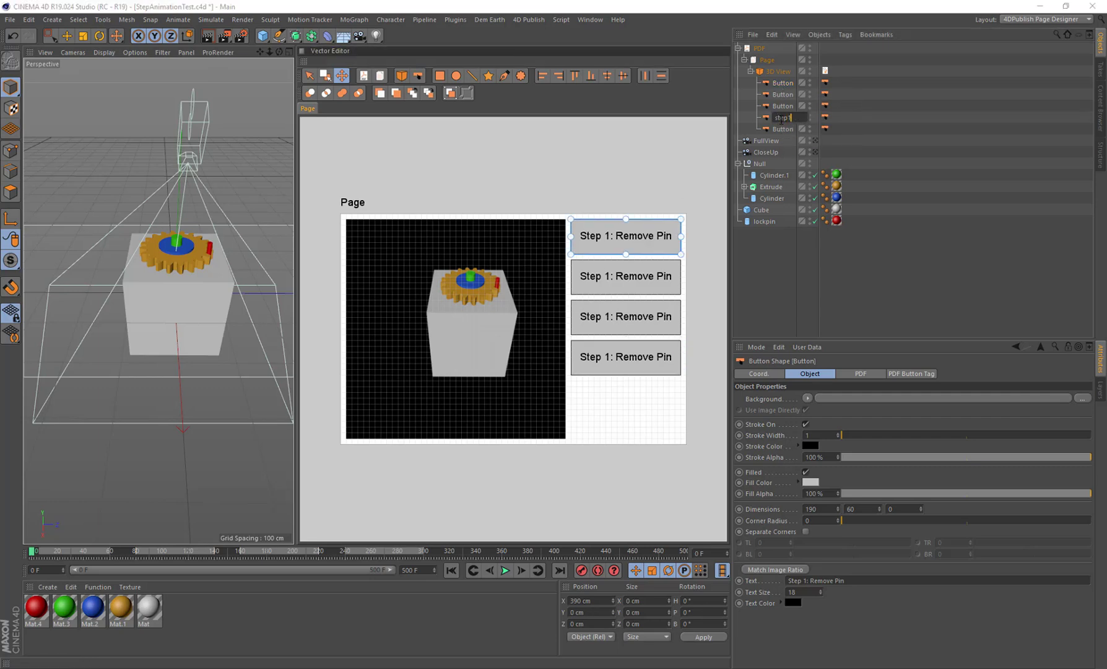
pyautogui.click(777, 110)
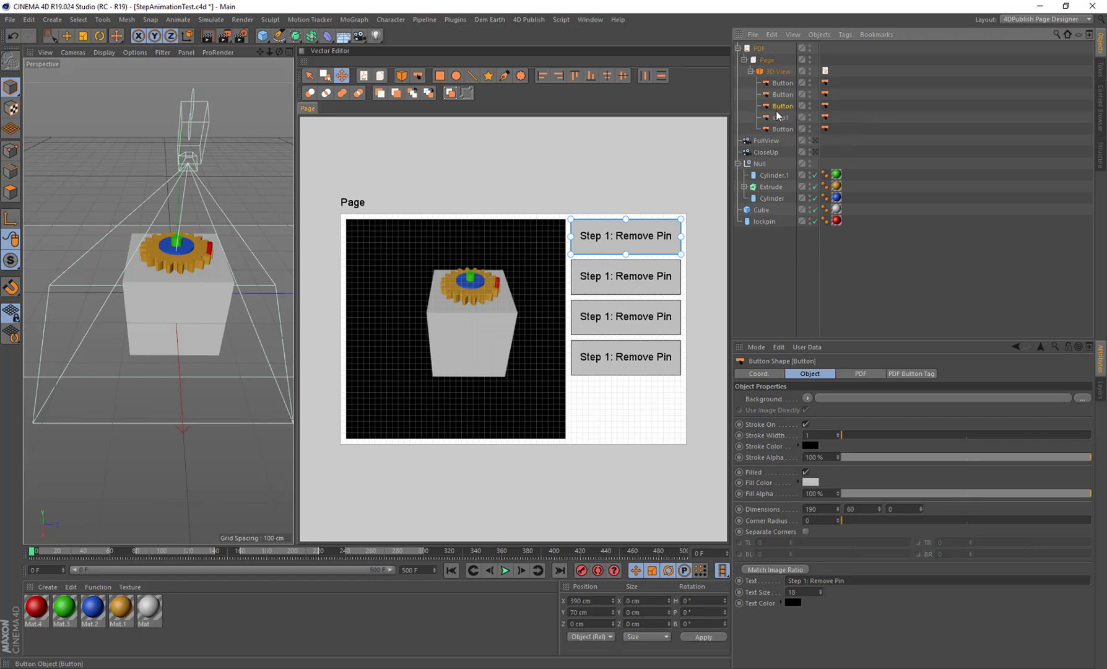
pyautogui.doubleClick(779, 109)
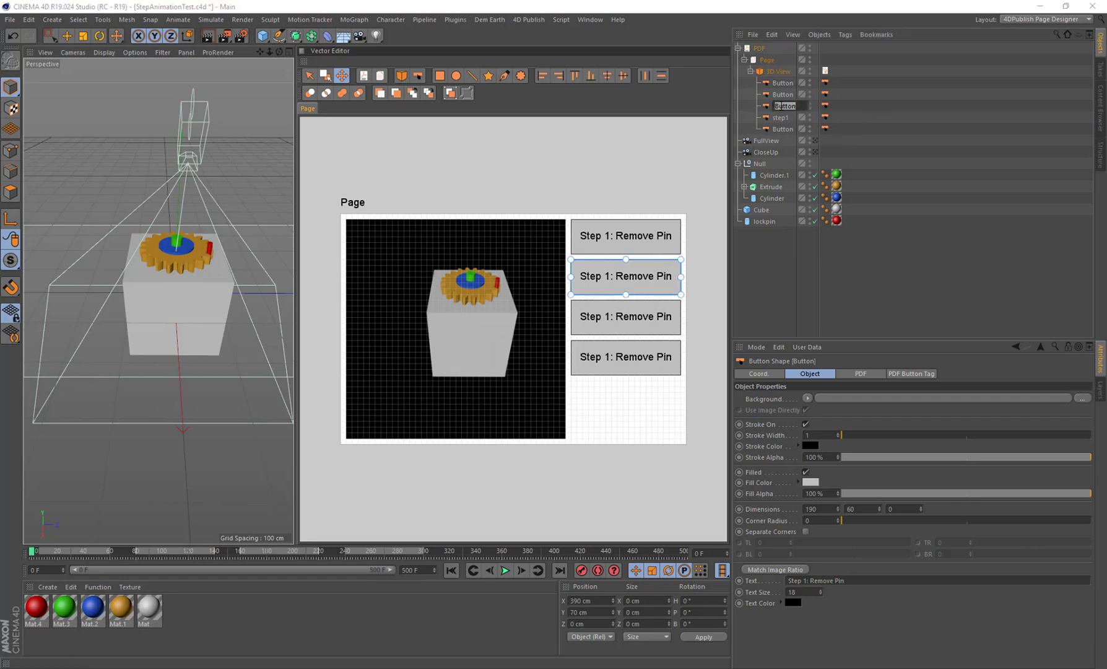
pyautogui.write('step2')
pyautogui.press('Return')
# - Rename the objects of the third and fourth page buttons "step3" and "step4"
pyautogui.click(783, 94)
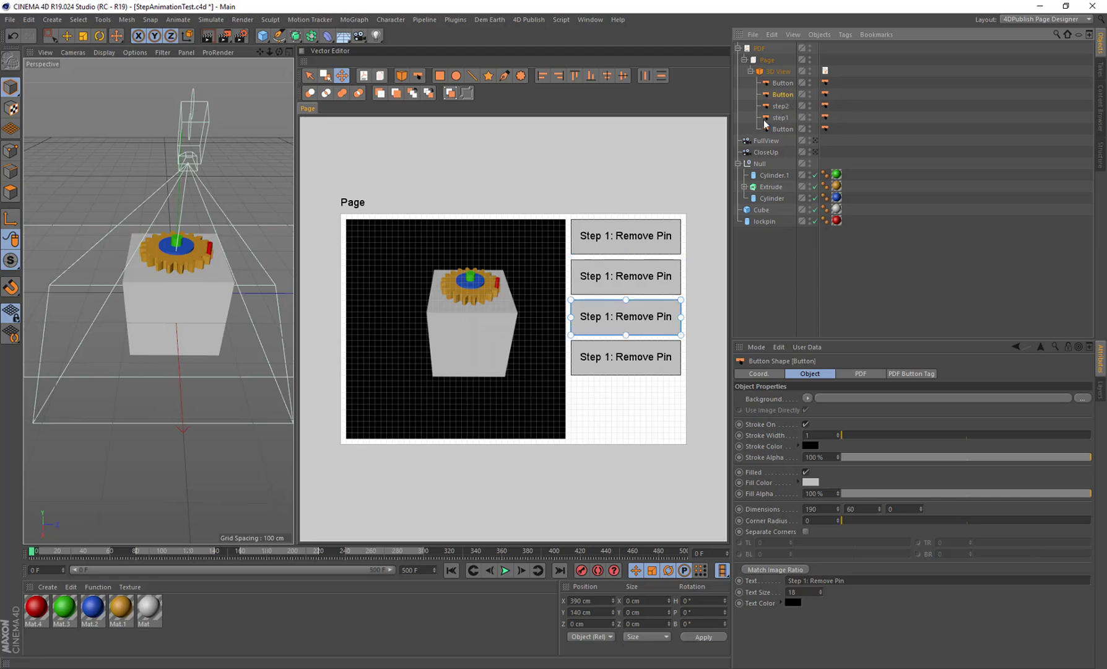
pyautogui.doubleClick(782, 96)
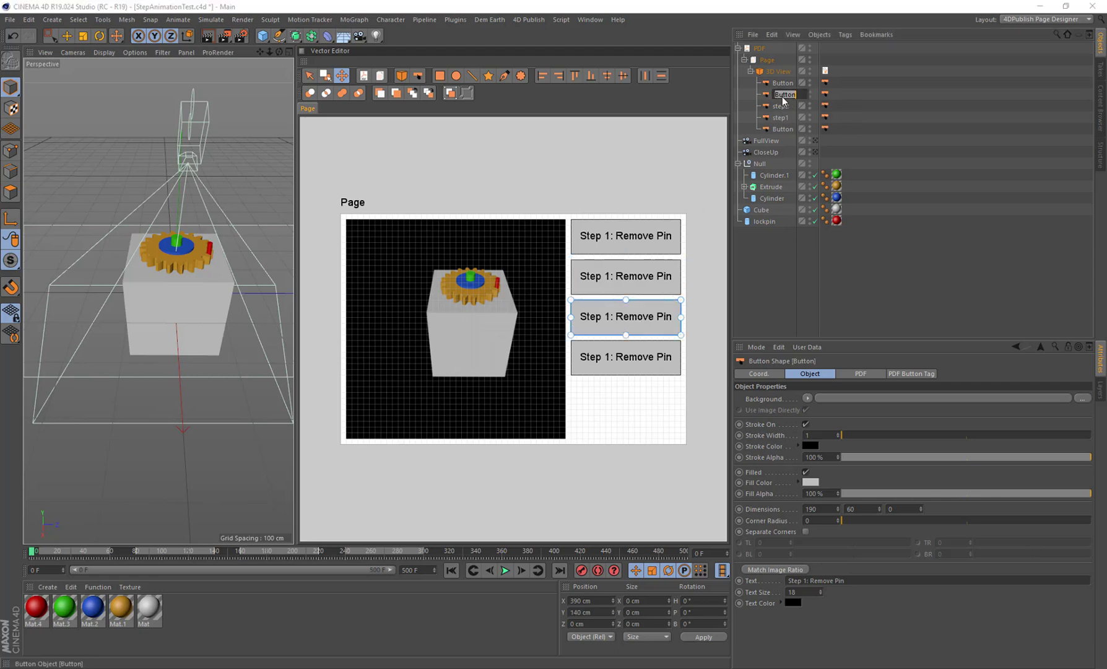
pyautogui.write('step3')
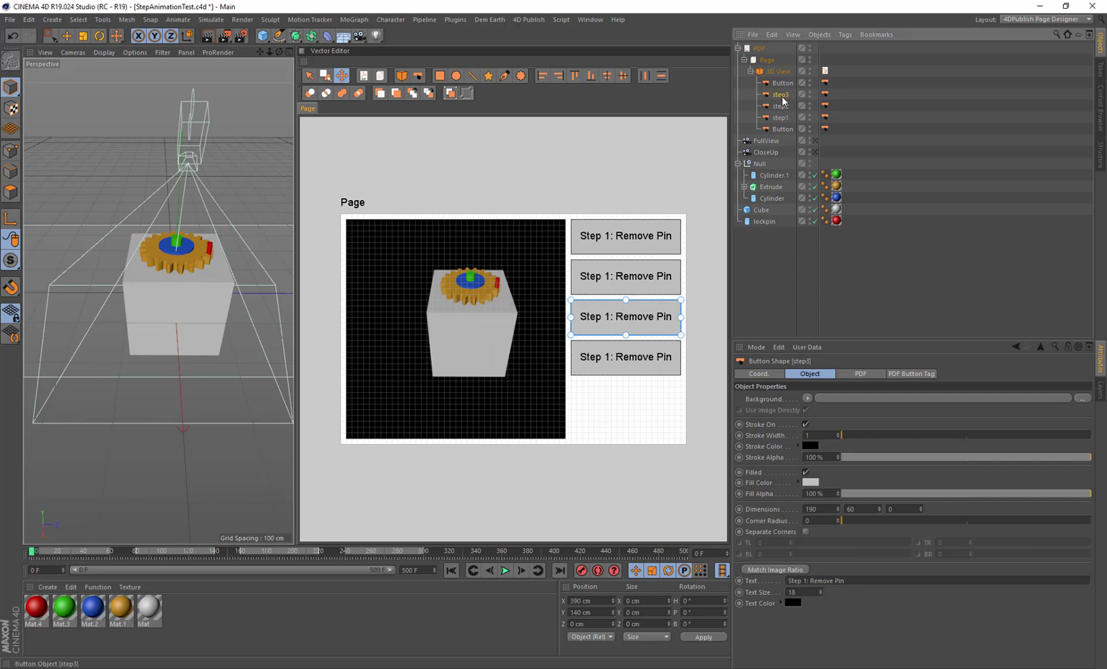
pyautogui.press('Return')
pyautogui.click(666, 358)
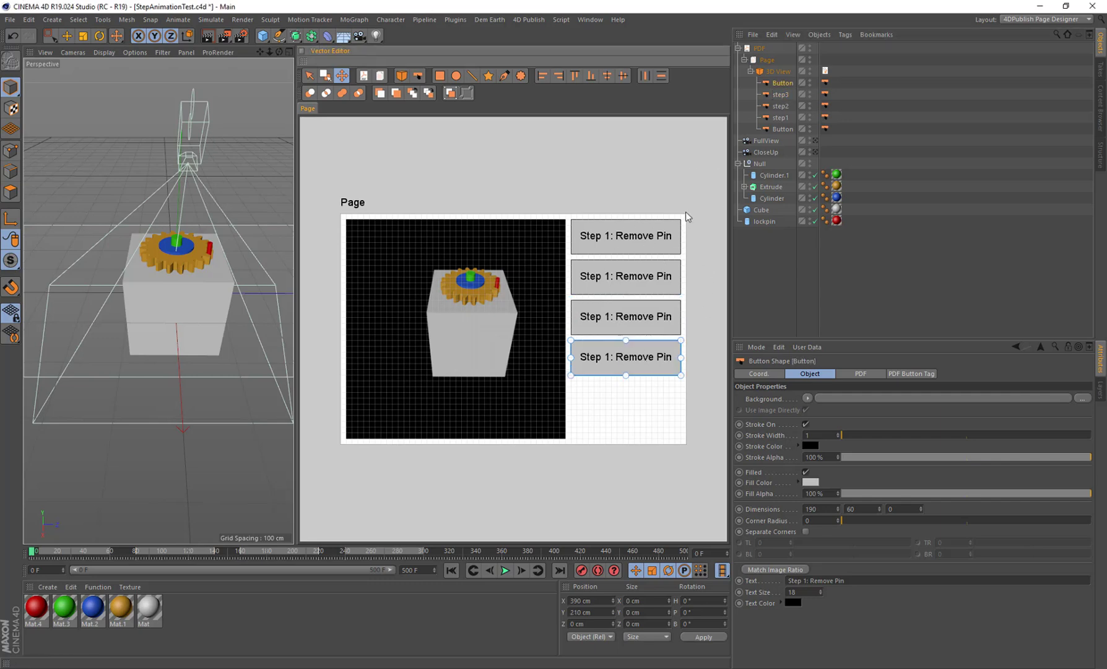
pyautogui.doubleClick(780, 83)
pyautogui.write('step')
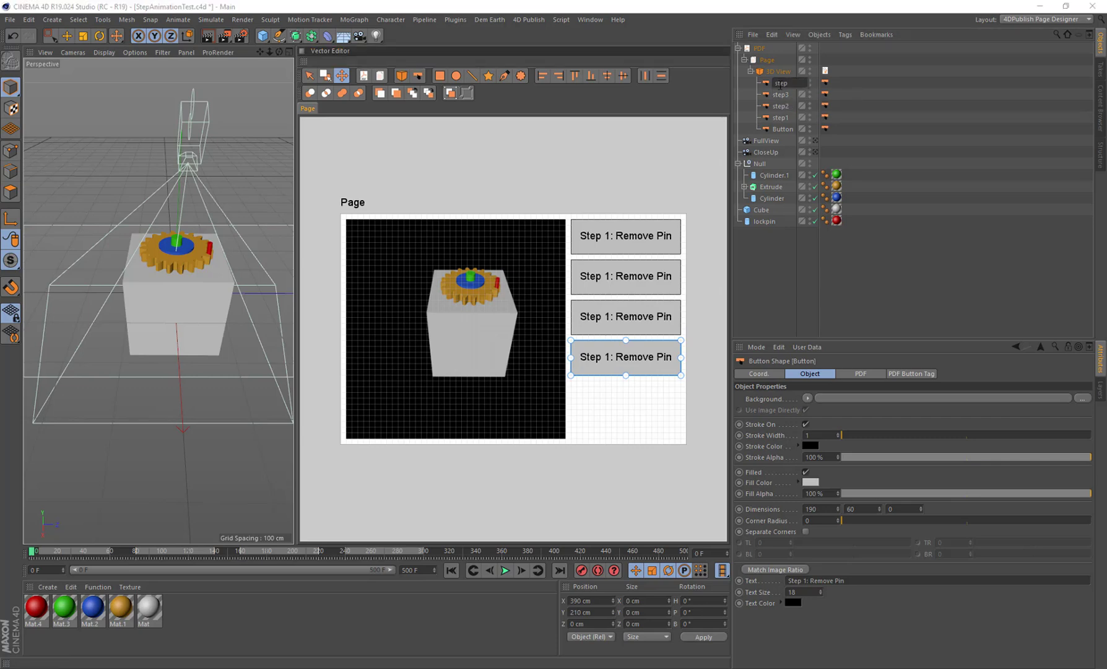
pyautogui.write('4')
pyautogui.press('Return')
# - Delete the leftover empty button object and reorder the remaining ones from step1 to step4 under the 3D View
pyautogui.click(781, 129)
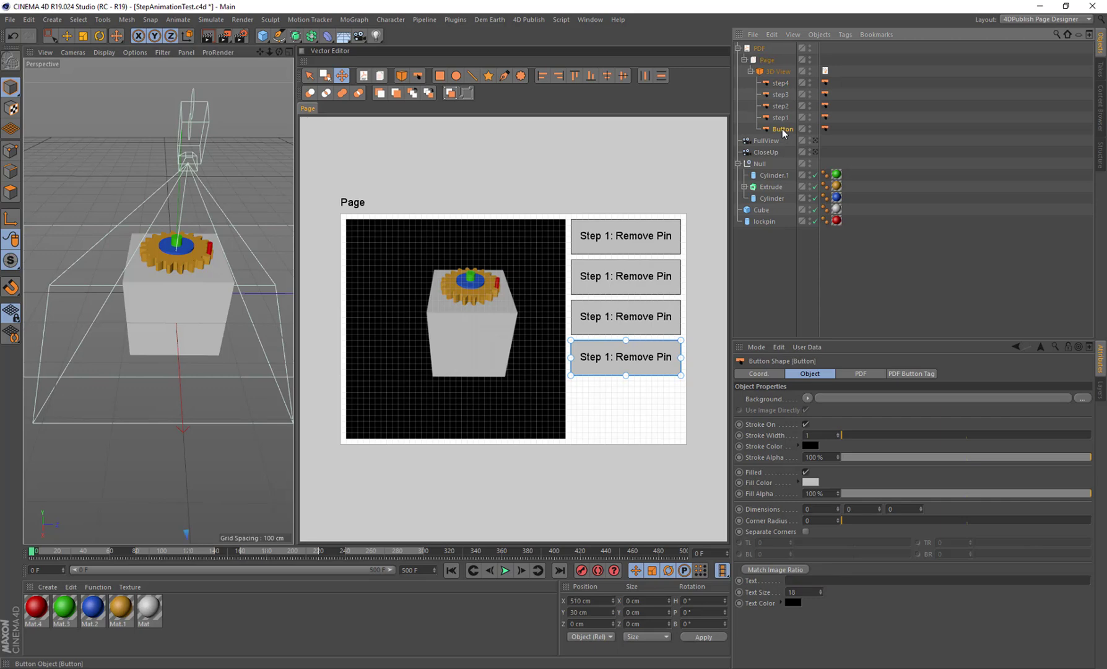
pyautogui.press('Delete')
pyautogui.click(781, 118)
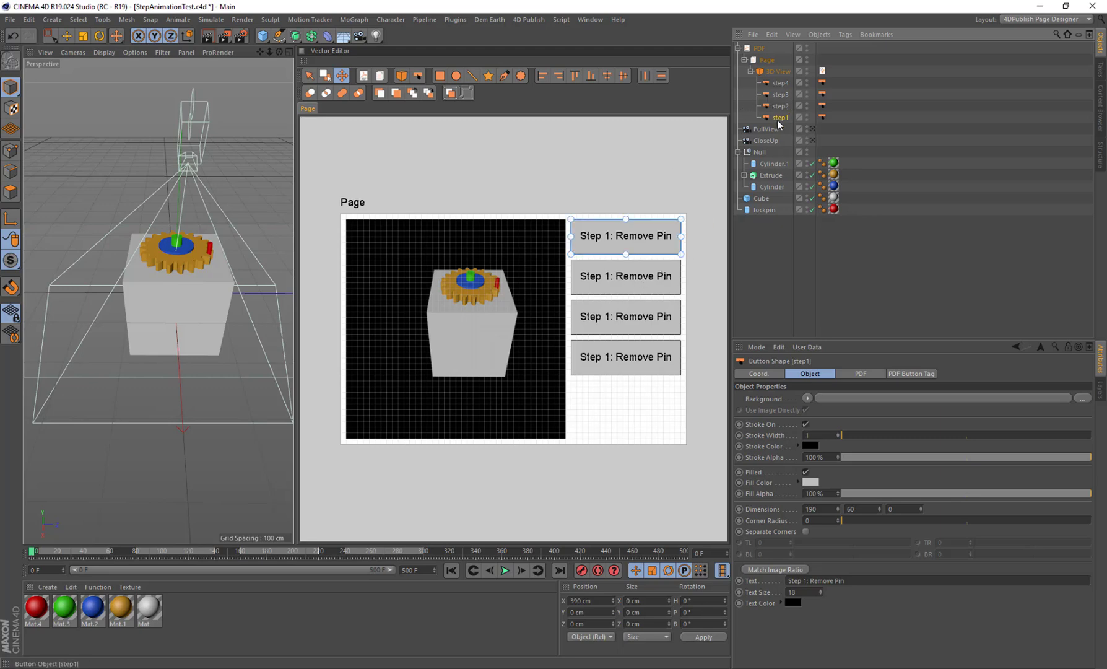
pyautogui.moveTo(785, 81); pyautogui.dragTo(788, 105)
# - Enable Animate and Animate Objects on step1's PDF Button Tag and set its range to Marker Length
pyautogui.click(824, 83)
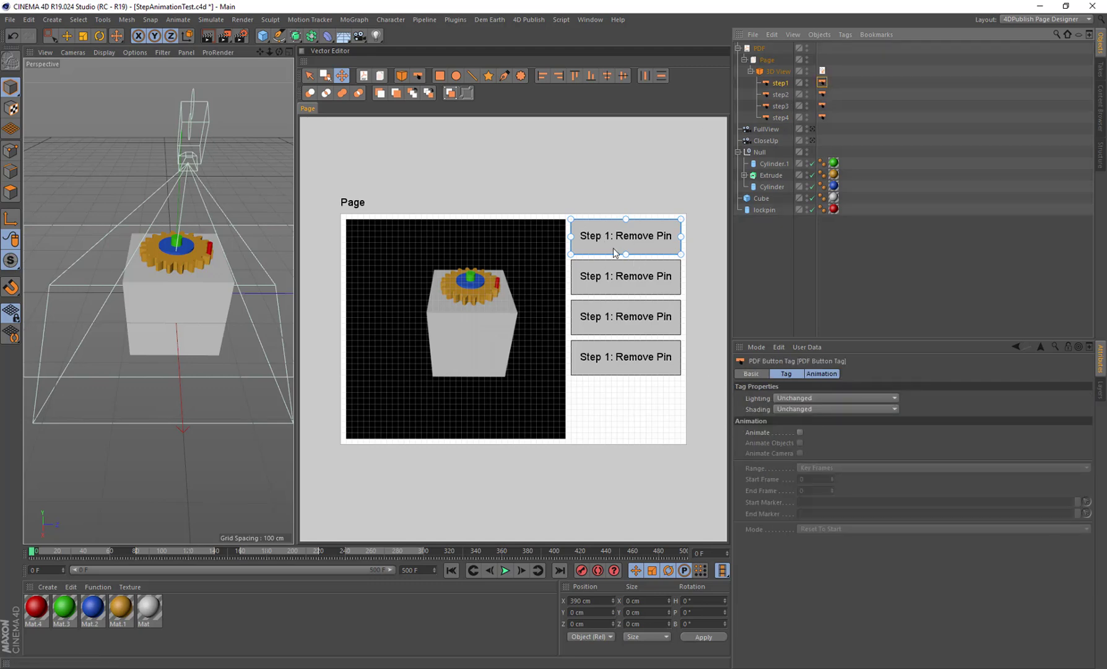
pyautogui.click(800, 432)
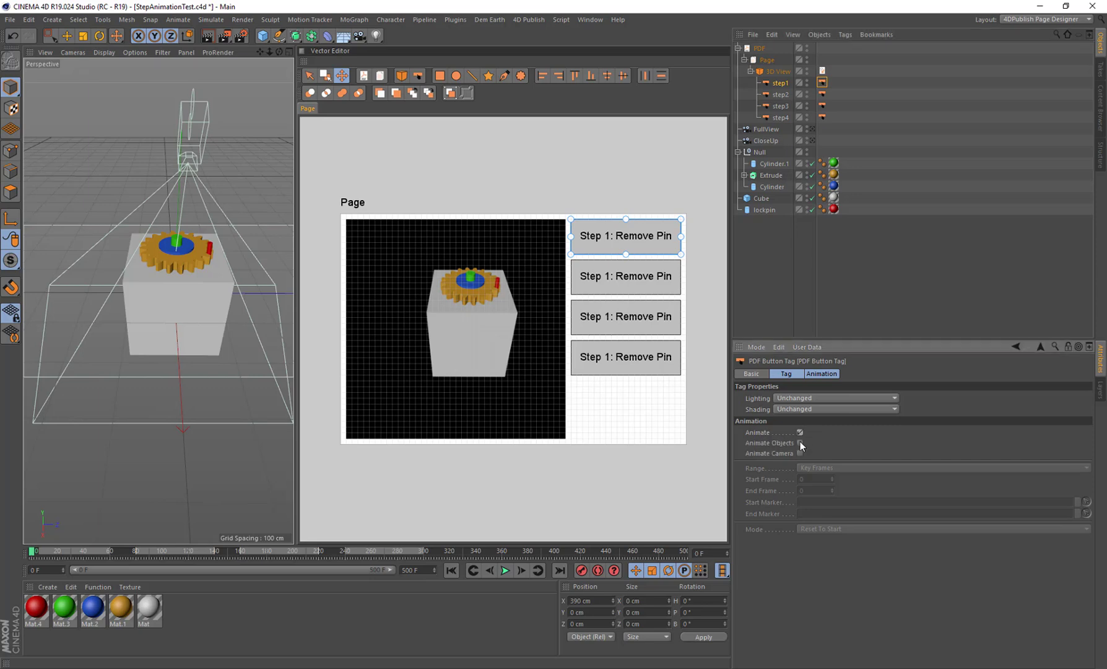
pyautogui.click(799, 442)
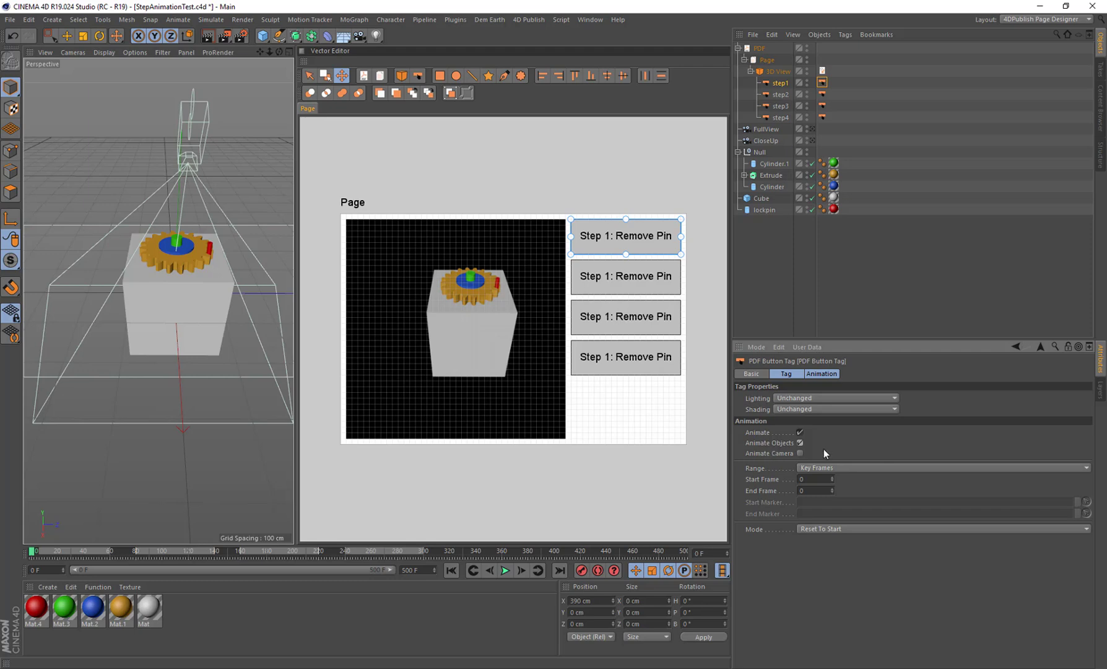
pyautogui.click(839, 467)
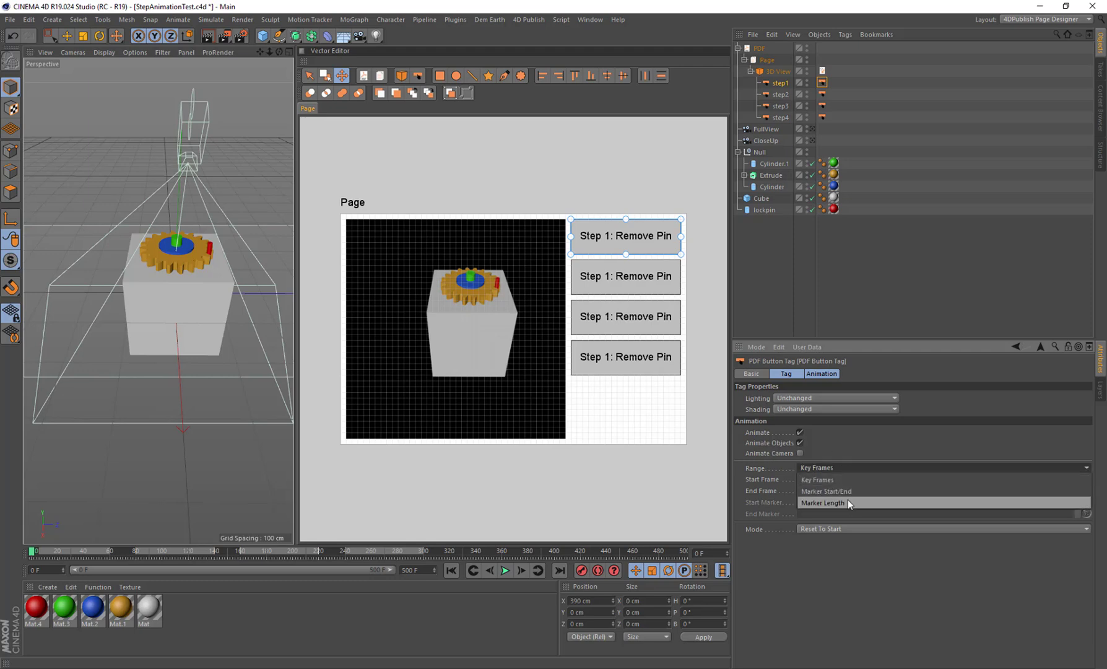
pyautogui.click(848, 499)
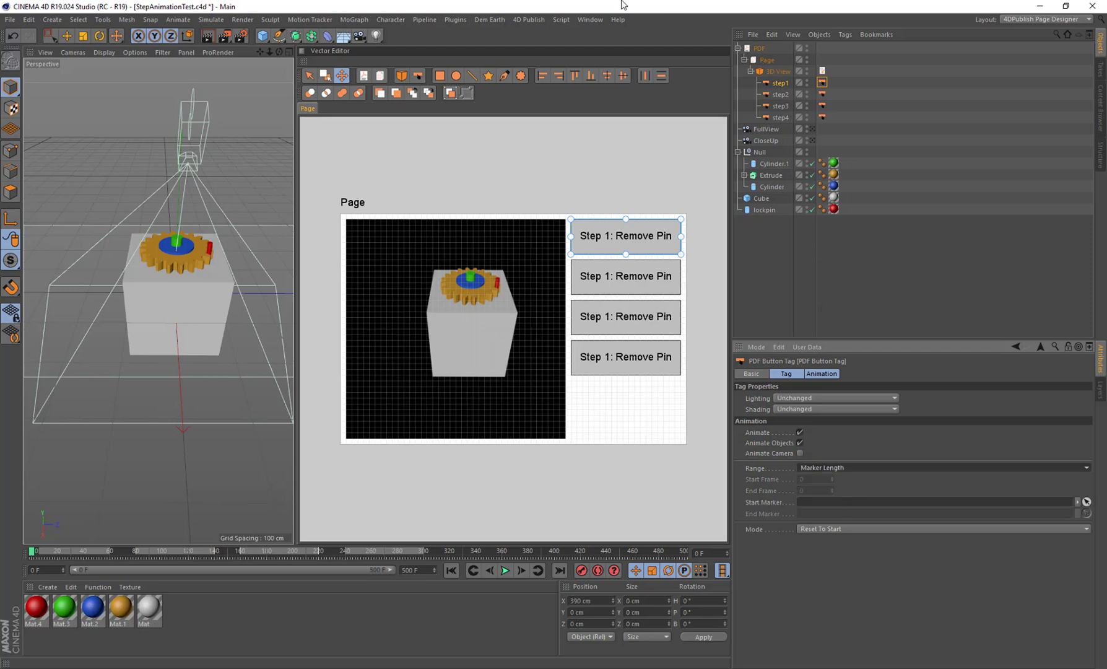
# - Open the Marker View and move its window over the page, clear of the tag's settings
pyautogui.click(529, 19)
pyautogui.click(538, 35)
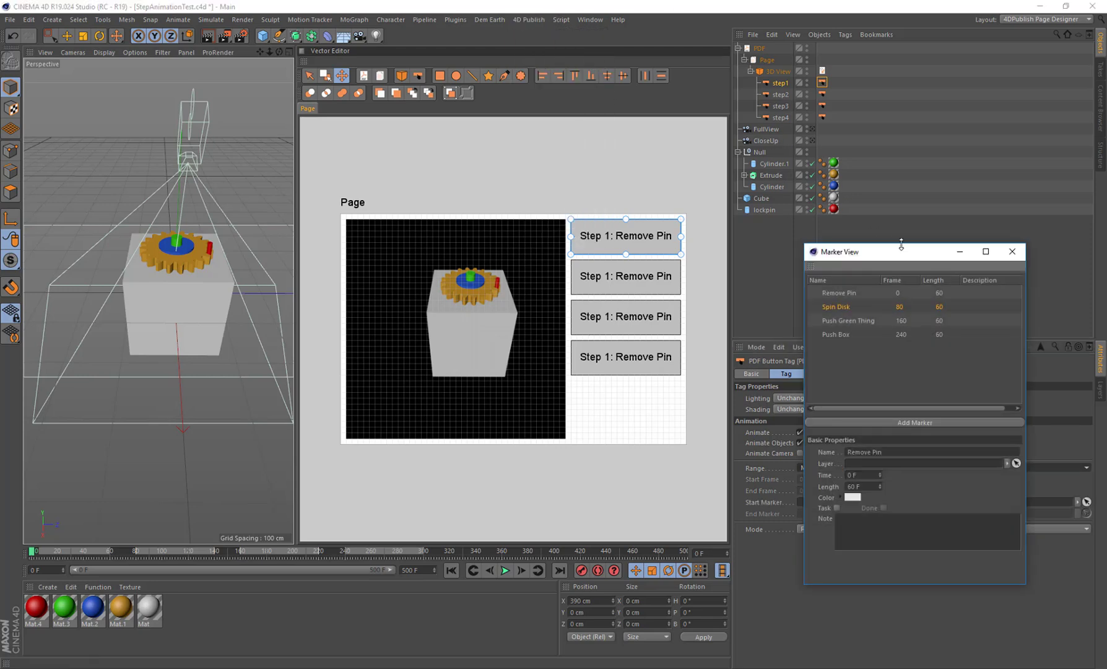
pyautogui.moveTo(910, 250); pyautogui.dragTo(528, 229)
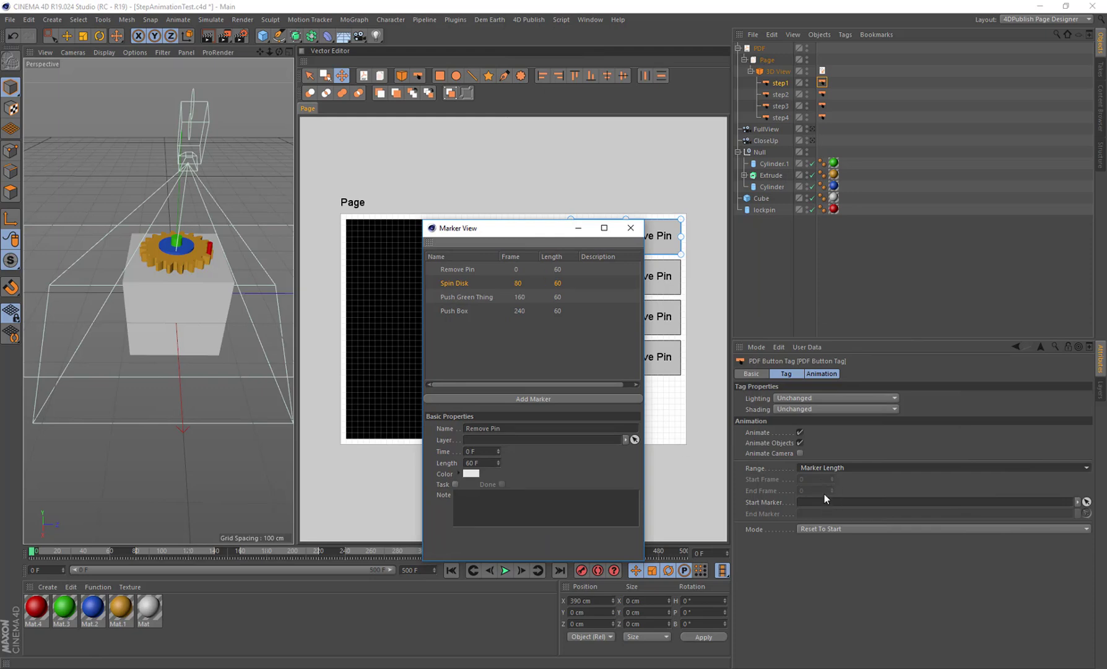
# - Try the Marker Start/End range on step1's PDF Button Tag and restore Marker Length
pyautogui.click(836, 469)
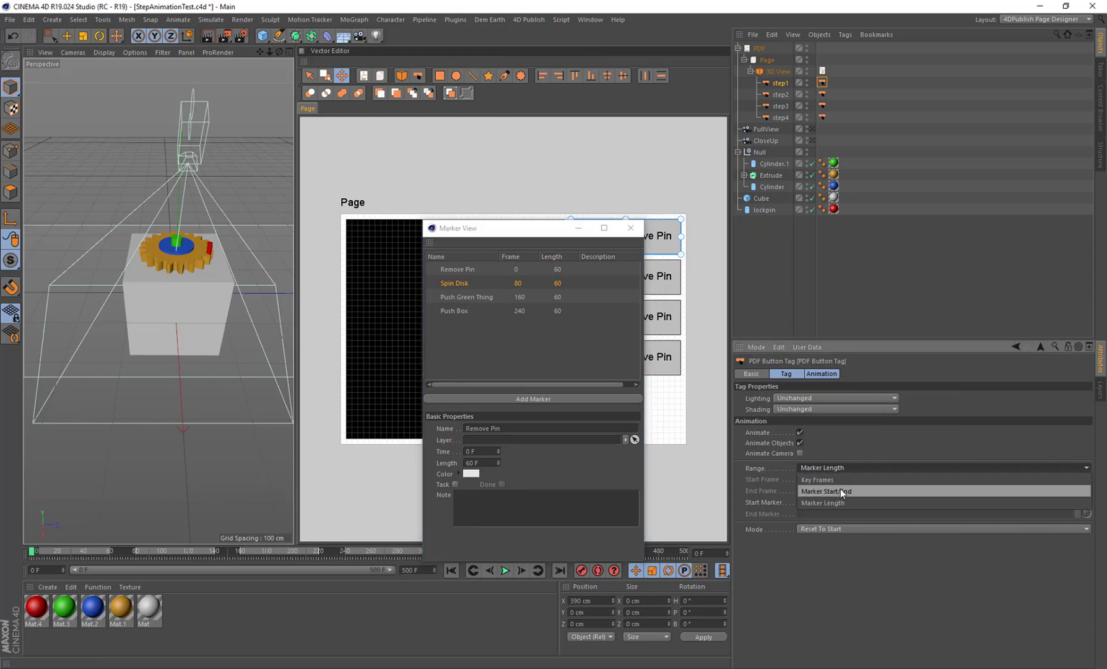
pyautogui.click(839, 491)
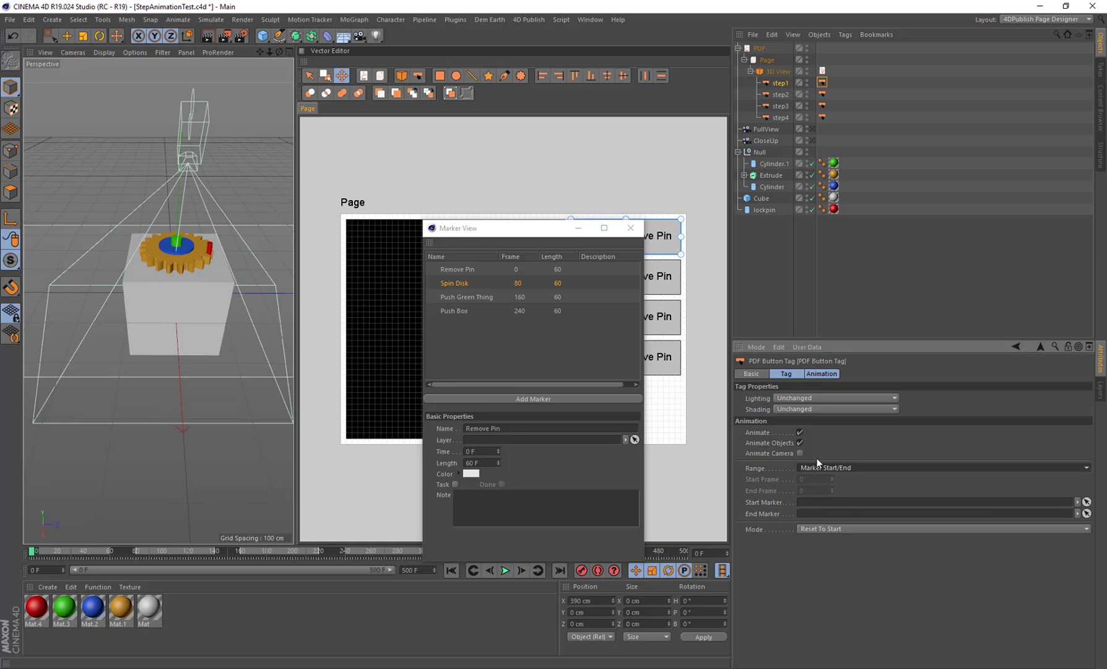
pyautogui.click(821, 469)
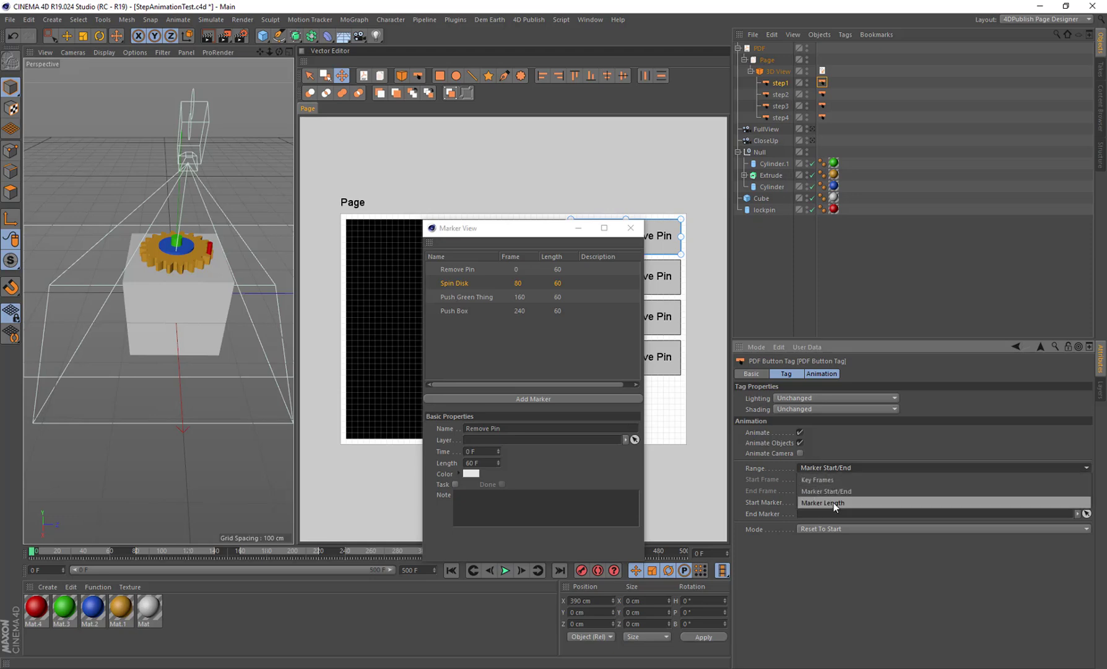
pyautogui.click(836, 501)
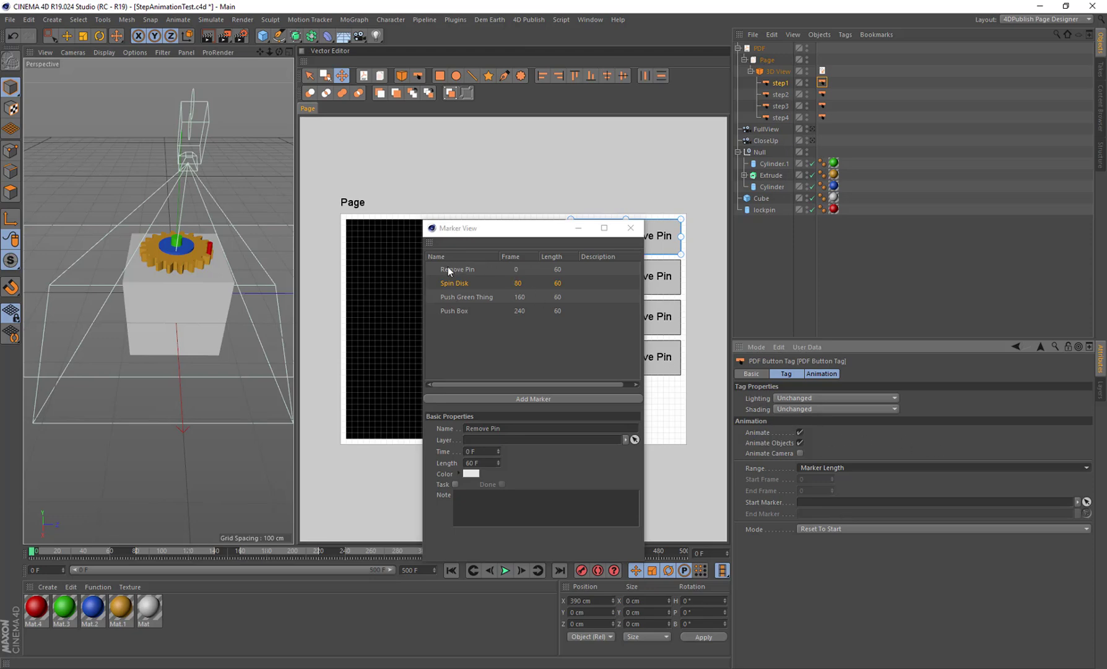
# - Assign the Remove Pin marker as step1's start marker and set the animation mode to Stop At End
pyautogui.moveTo(455, 265)
pyautogui.mouseDown()
pyautogui.moveTo(846, 511)
pyautogui.moveTo(835, 503)
pyautogui.mouseUp()
pyautogui.moveTo(525, 239); pyautogui.dragTo(562, 240)
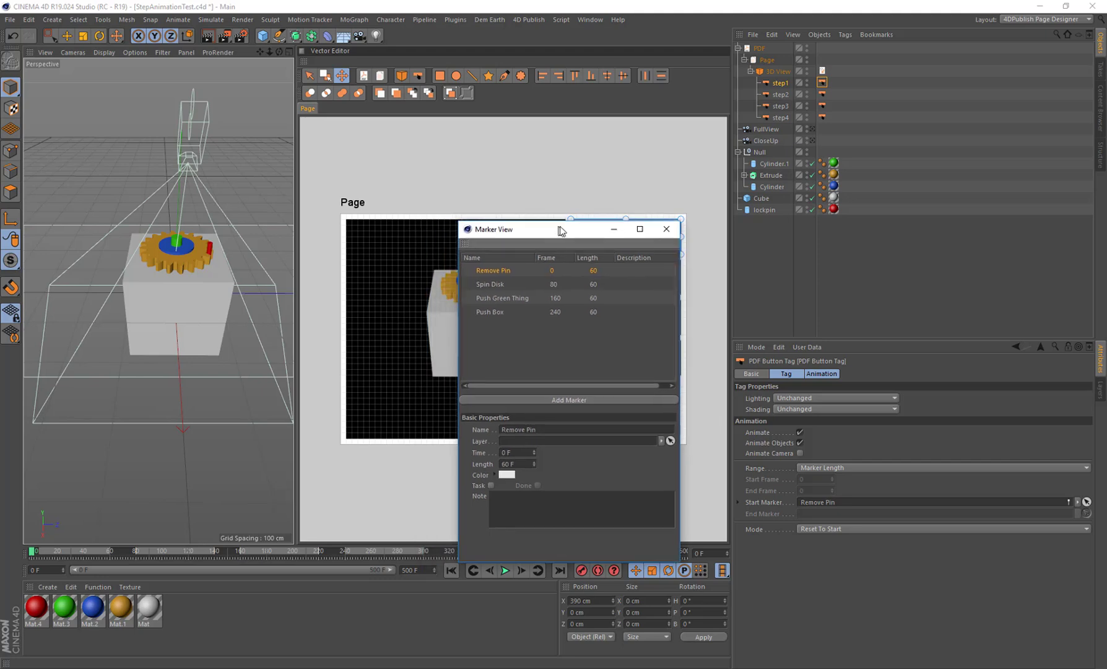
pyautogui.click(851, 528)
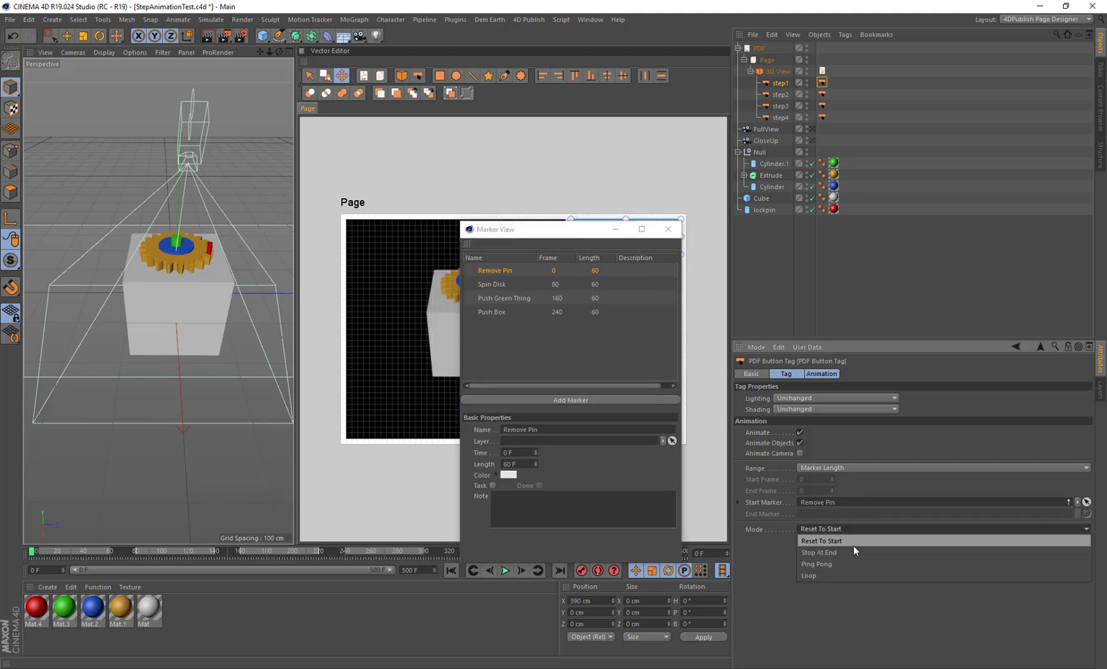
pyautogui.click(857, 550)
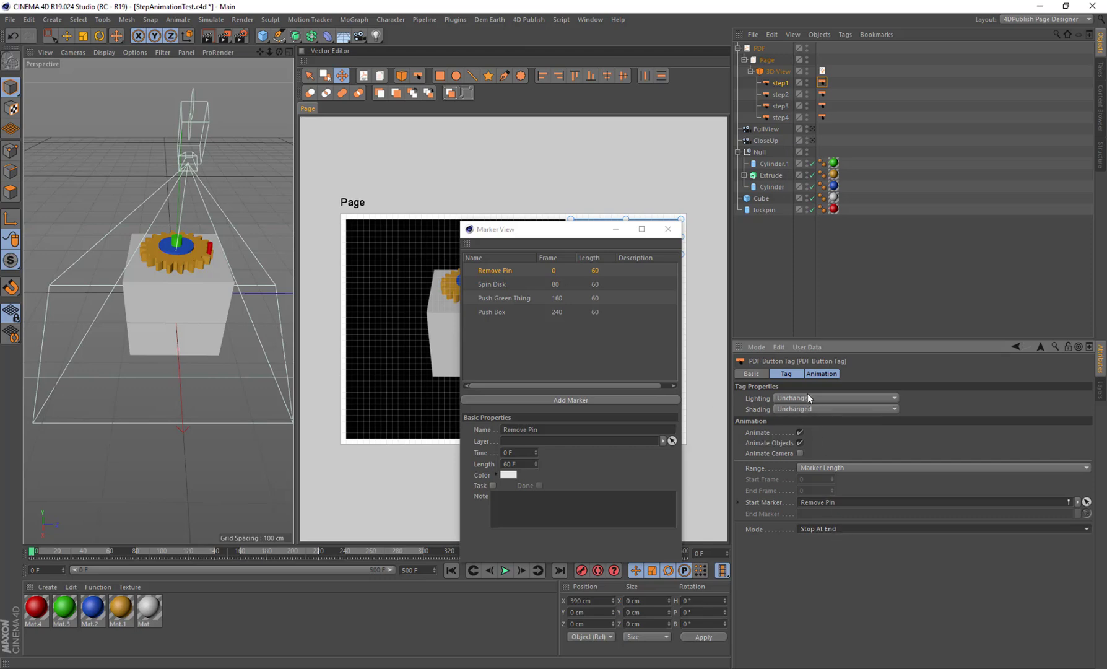
# - Set step2's PDF Button Tag to animate objects over the Marker Length of Spin Disk, with mode Stop At End
pyautogui.click(822, 94)
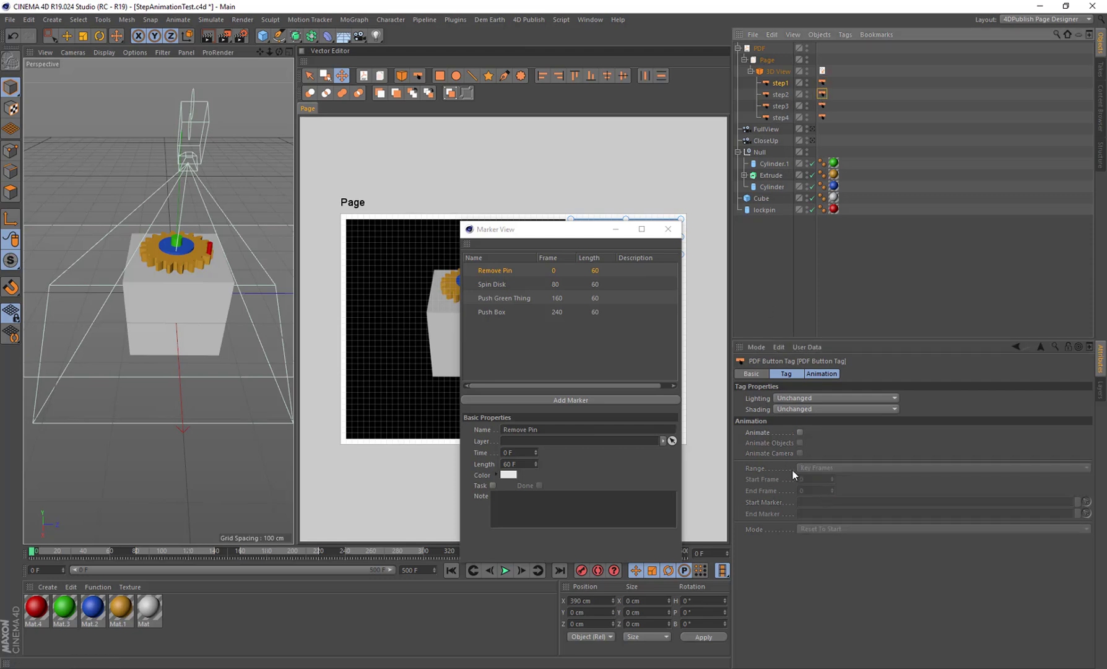
pyautogui.click(799, 432)
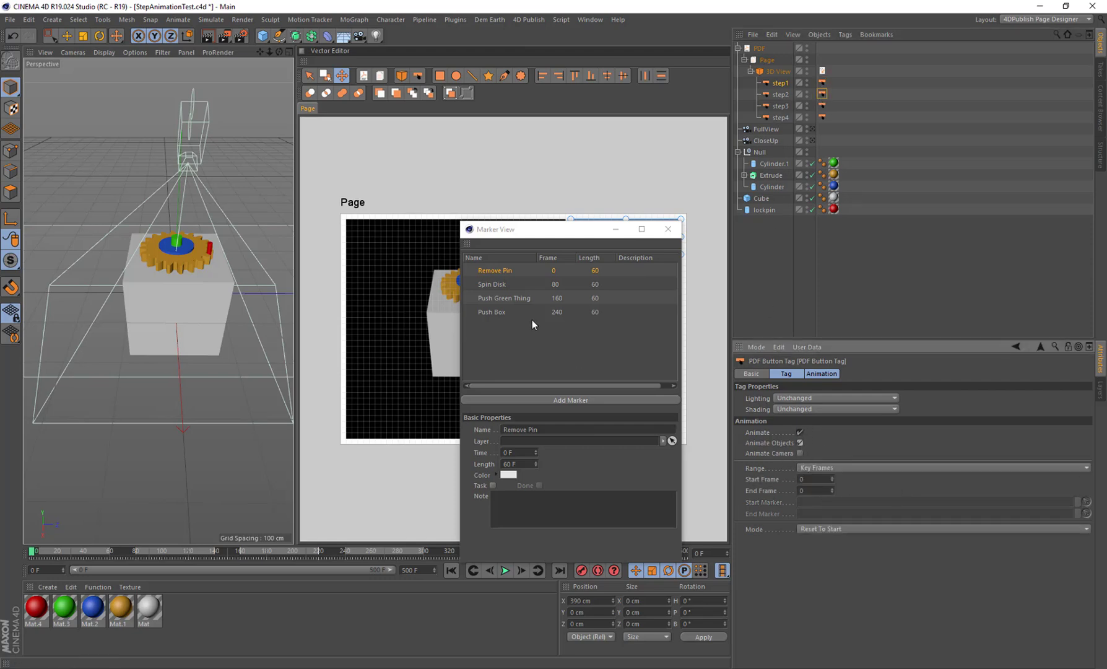
pyautogui.click(492, 285)
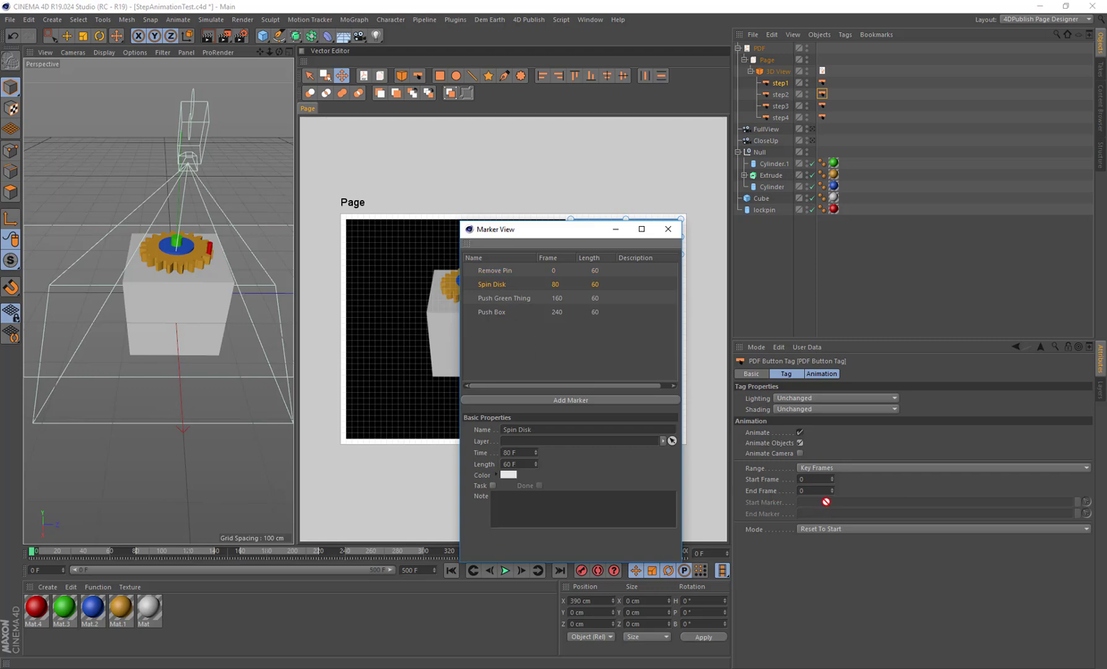
pyautogui.click(841, 468)
pyautogui.click(822, 502)
pyautogui.moveTo(548, 307)
pyautogui.mouseDown()
pyautogui.moveTo(519, 303)
pyautogui.moveTo(854, 502)
pyautogui.mouseUp()
pyautogui.click(847, 529)
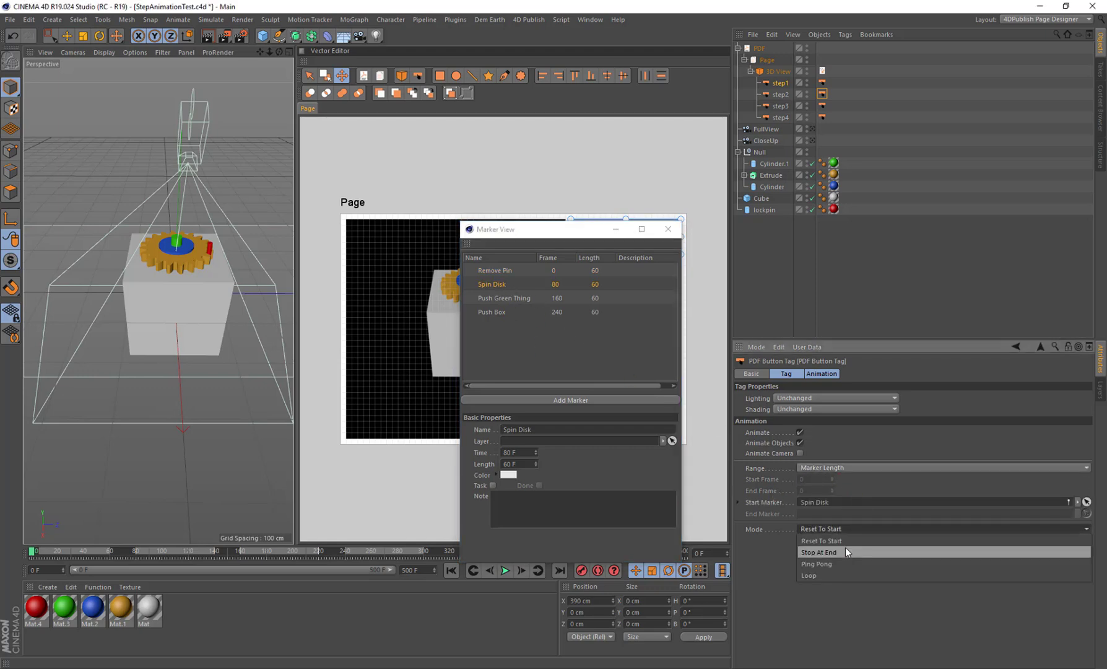
pyautogui.click(846, 547)
# - Enable Animate and Animate Objects on step3's PDF Button Tag, using Marker Length with Push Green Thing as start marker
pyautogui.click(822, 106)
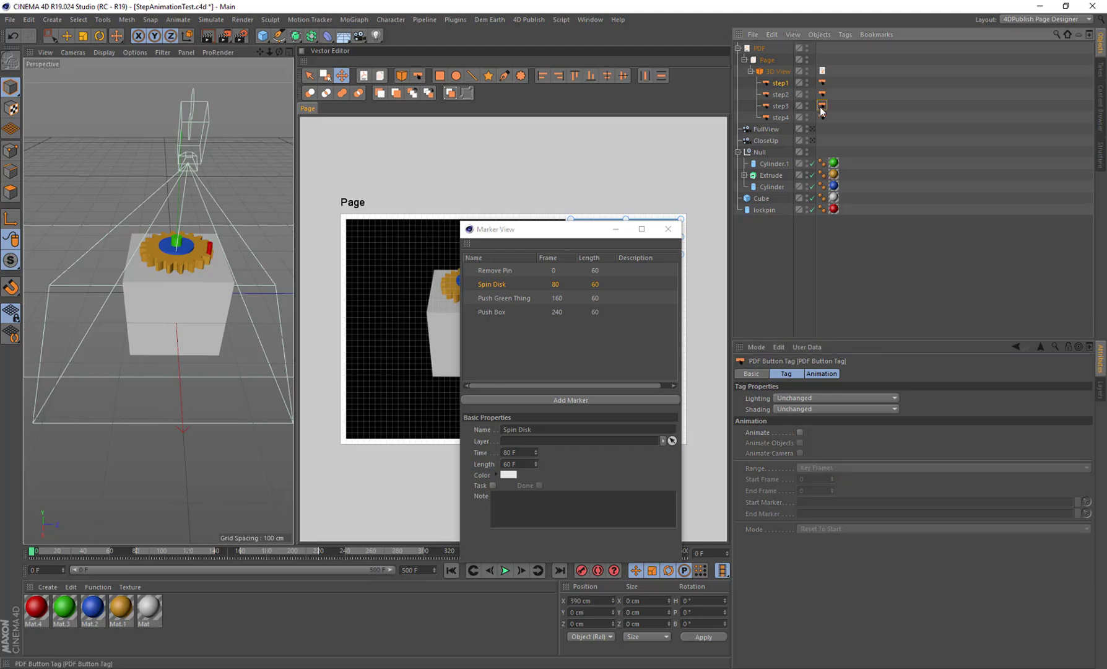
pyautogui.click(495, 297)
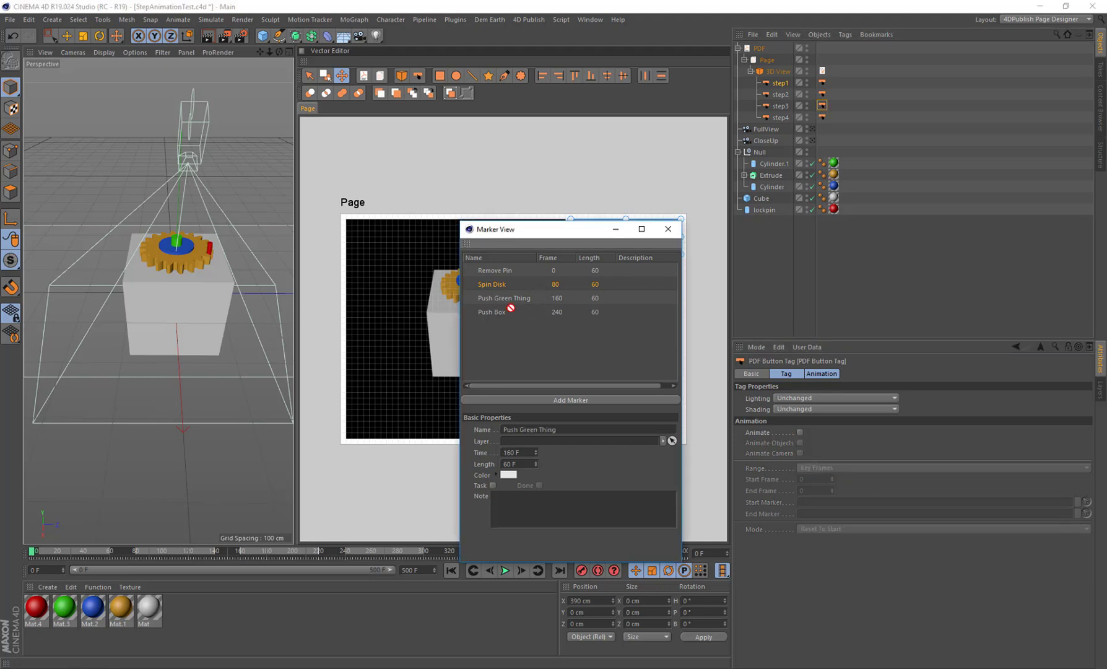
pyautogui.click(795, 432)
pyautogui.click(799, 432)
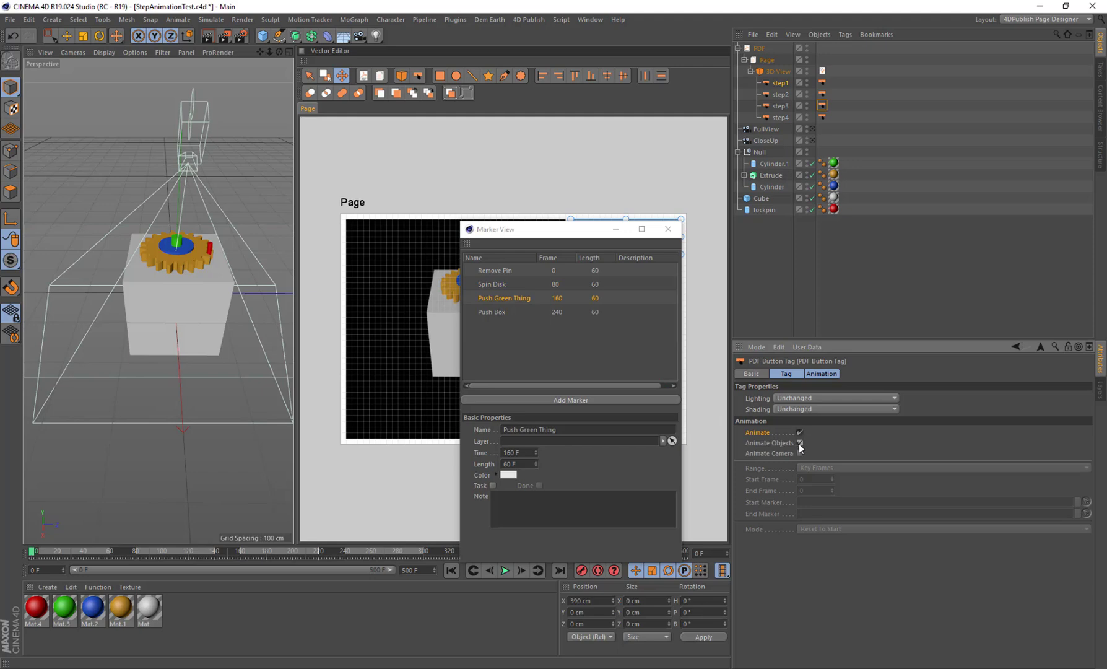
pyautogui.click(799, 444)
pyautogui.click(826, 468)
pyautogui.click(837, 501)
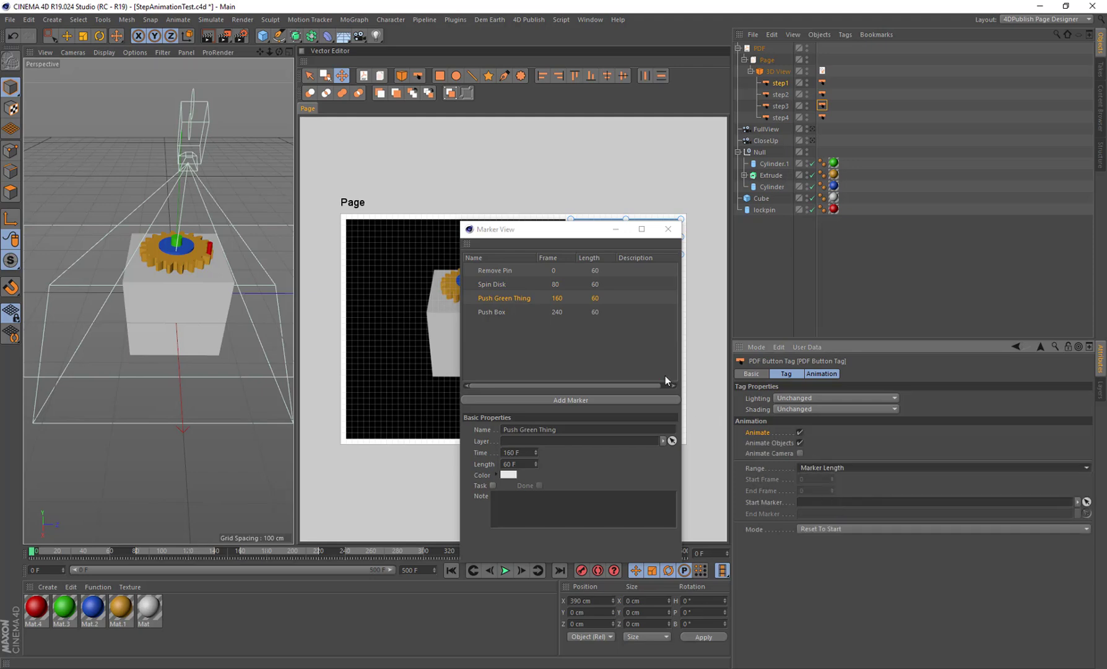
pyautogui.moveTo(503, 297); pyautogui.dragTo(821, 513)
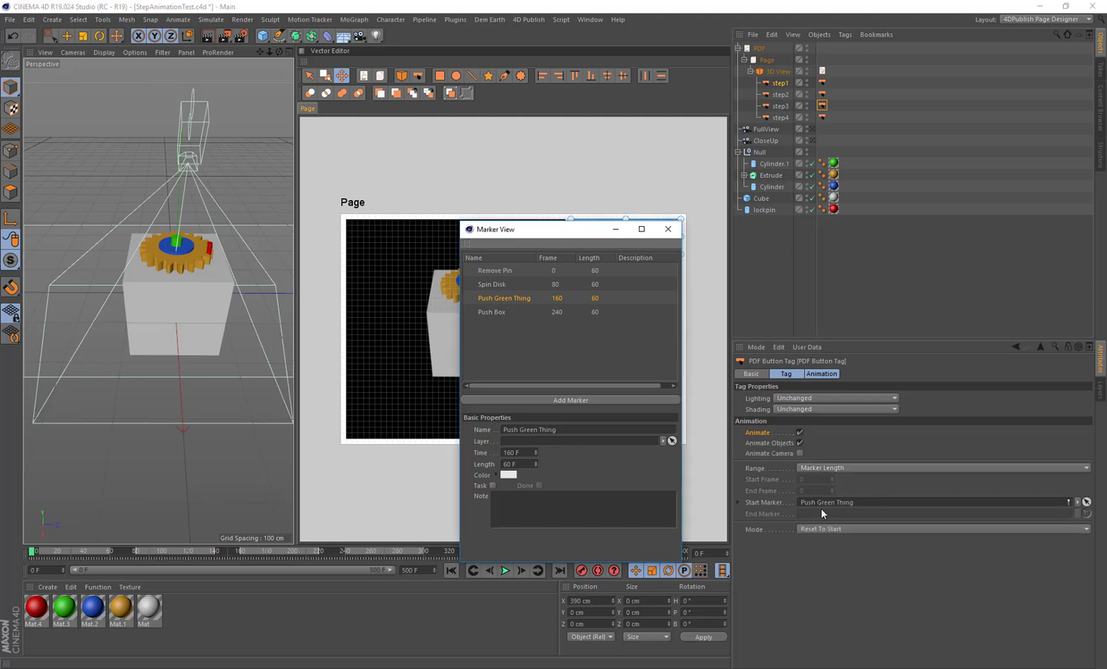
# - Enable Animate and Animate Objects on step4's PDF Button Tag, using Marker Length with Push Box as start marker
pyautogui.click(822, 117)
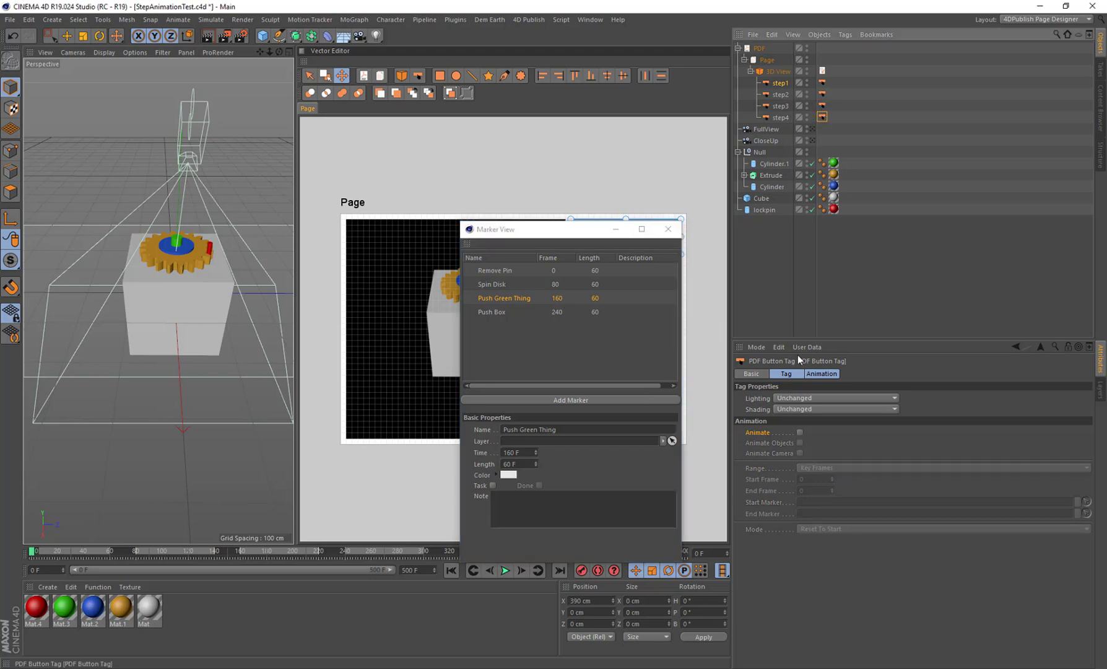
pyautogui.click(799, 432)
pyautogui.click(800, 442)
pyautogui.click(819, 467)
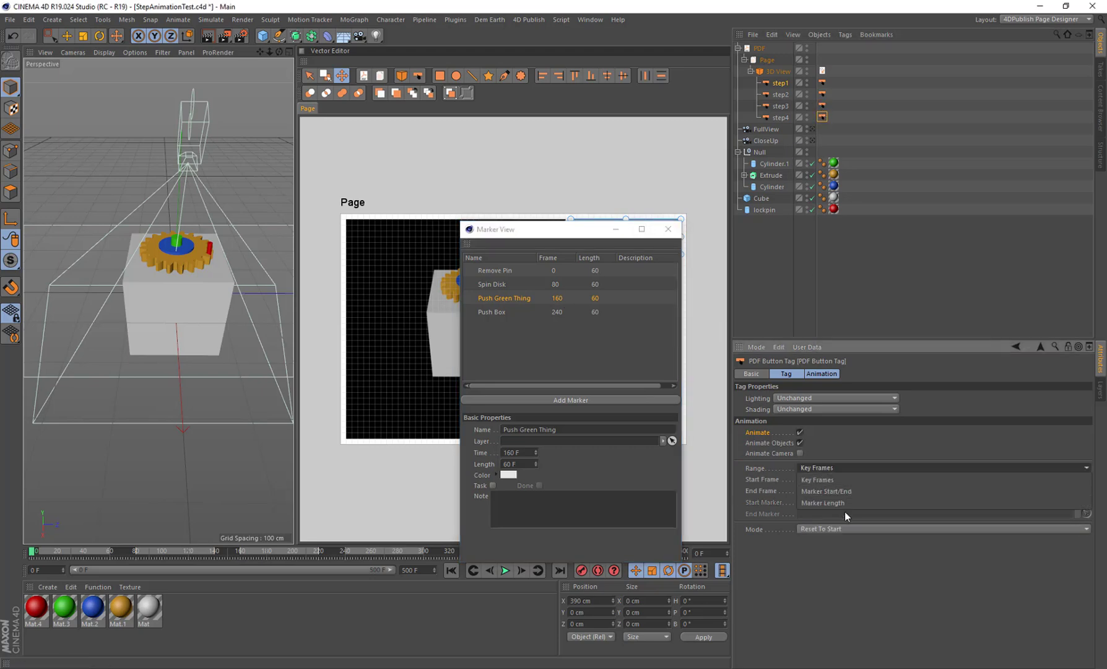
pyautogui.click(814, 492)
pyautogui.moveTo(500, 313); pyautogui.dragTo(835, 506)
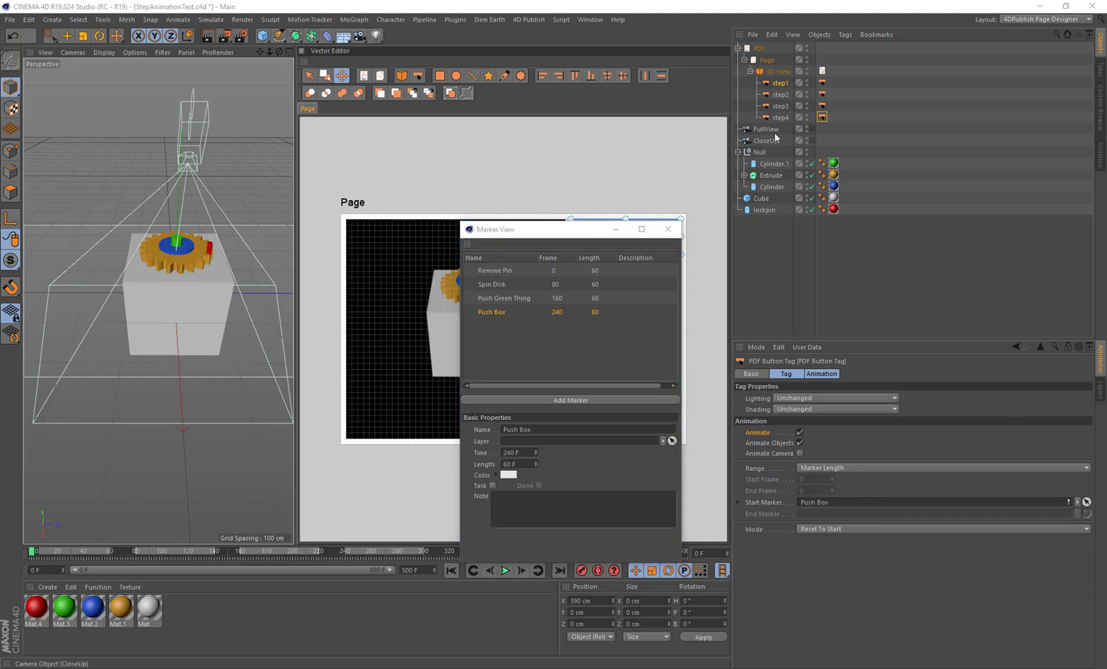
# - Assign the CloseUp camera to the step1 button in its PDF properties
pyautogui.click(778, 85)
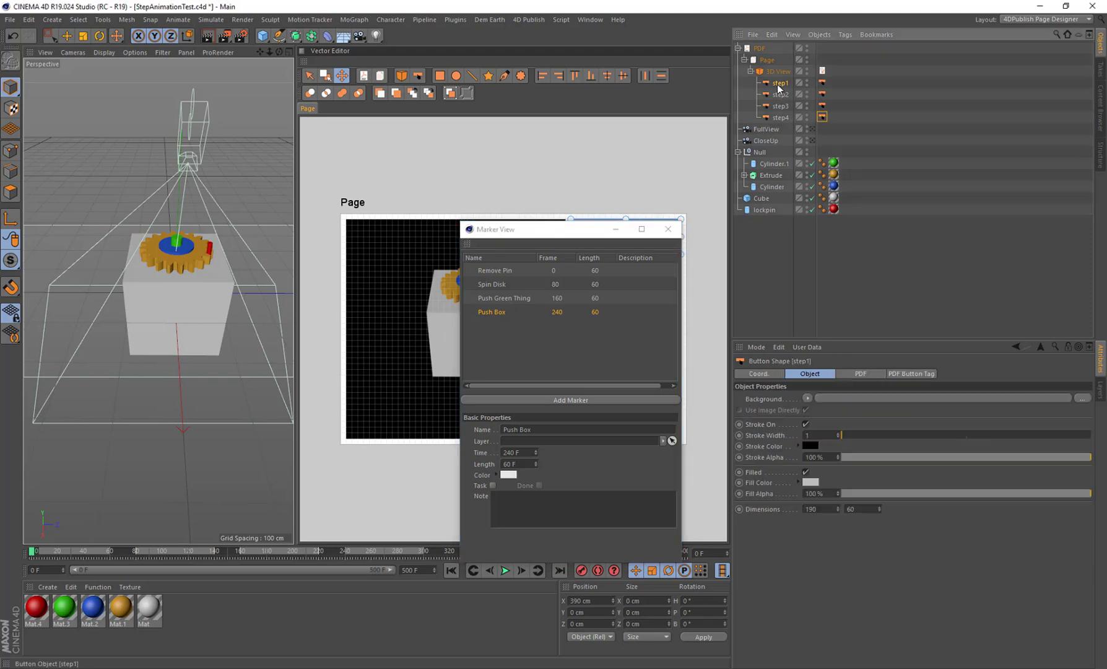
pyautogui.click(822, 83)
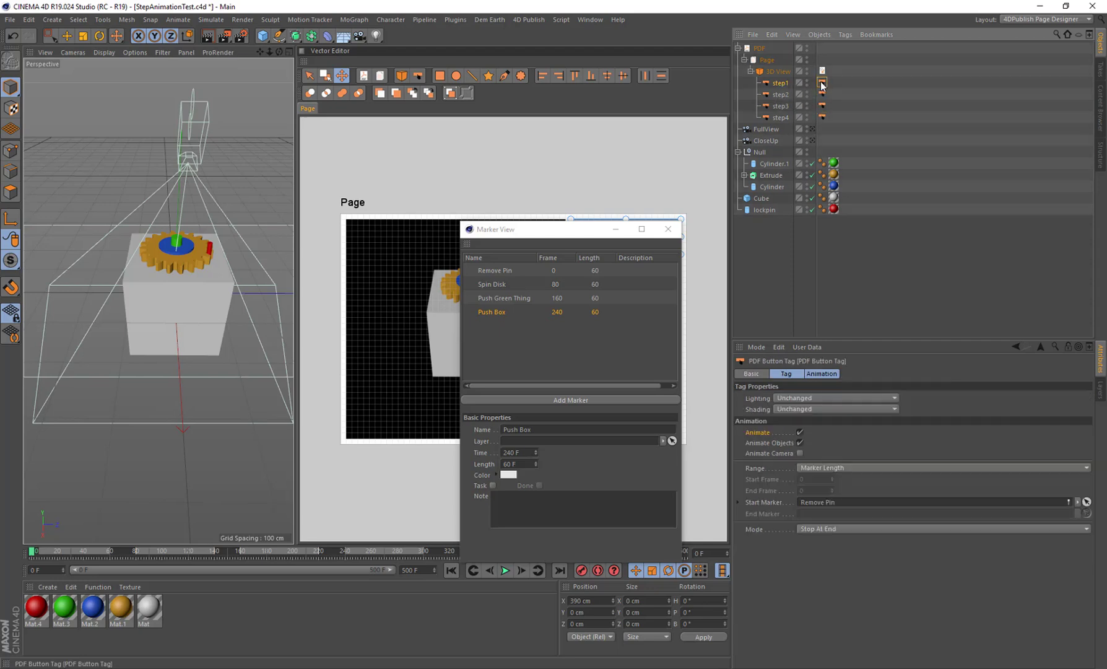
pyautogui.click(783, 84)
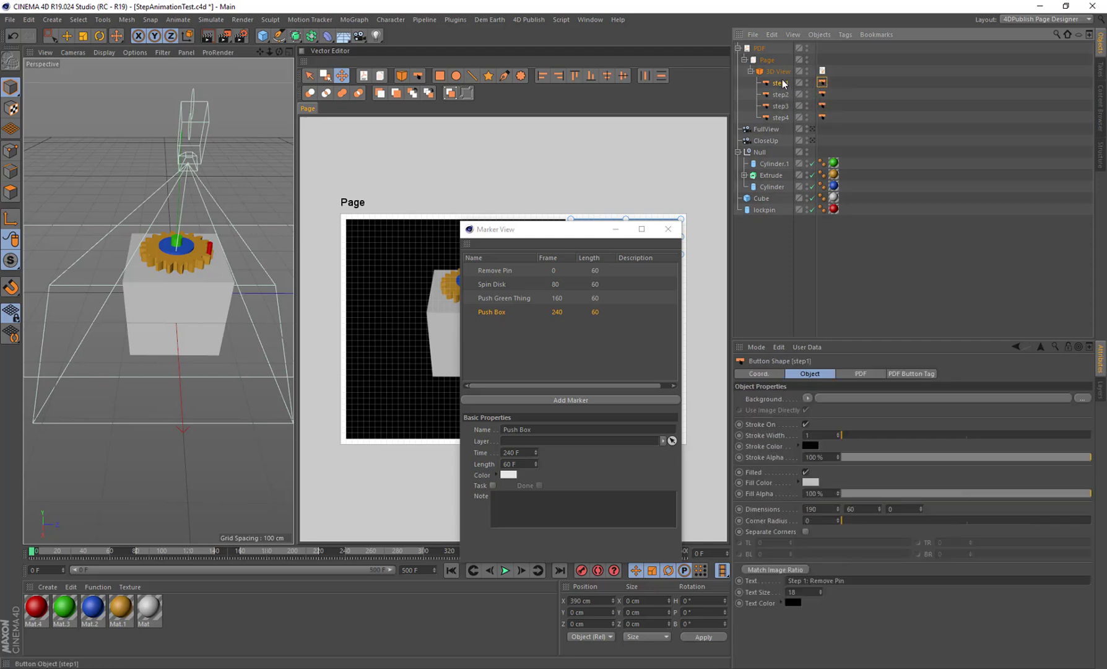
pyautogui.click(859, 374)
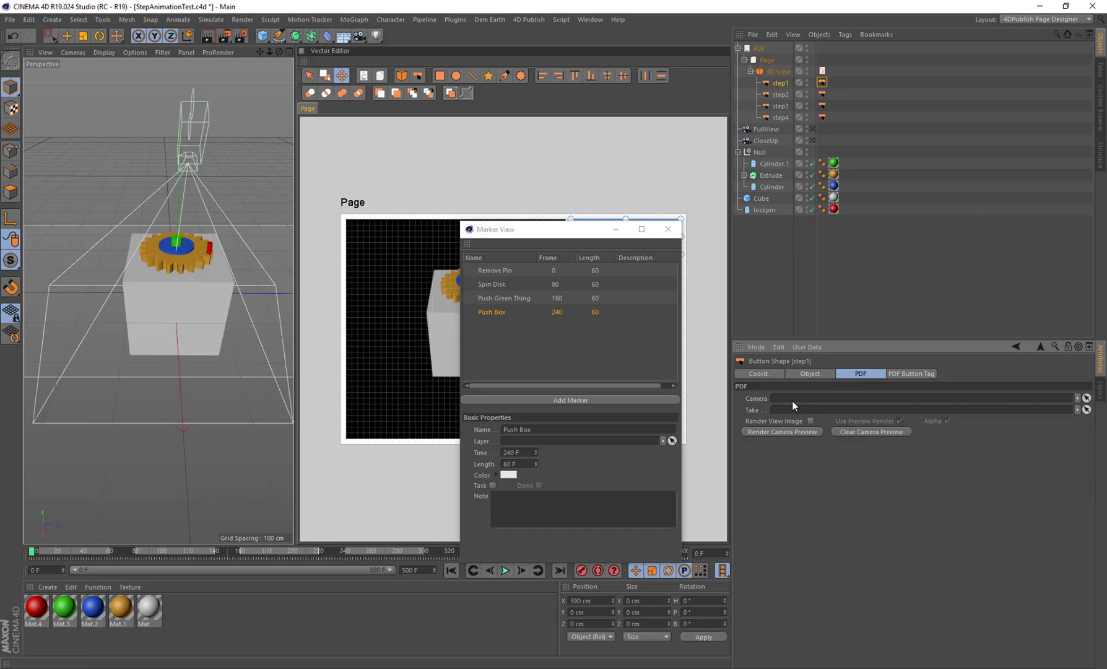
pyautogui.click(761, 140)
pyautogui.moveTo(780, 389); pyautogui.dragTo(780, 398)
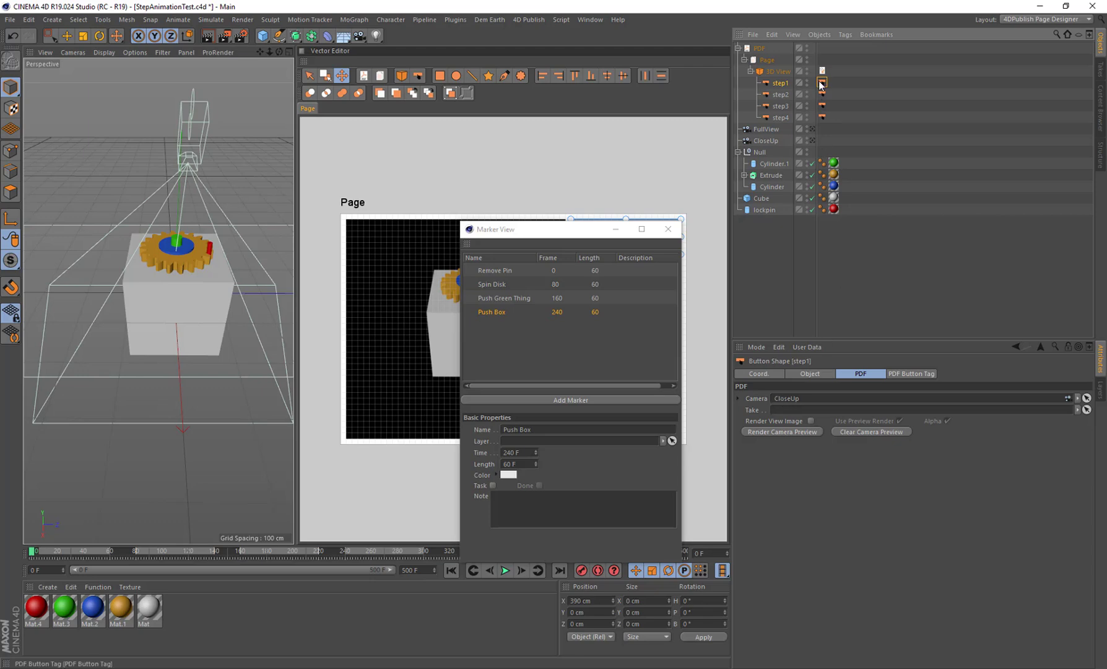
# - Assign the CloseUp camera to the step2 and step3 buttons
pyautogui.click(781, 94)
pyautogui.click(778, 107)
pyautogui.moveTo(767, 139); pyautogui.dragTo(783, 398)
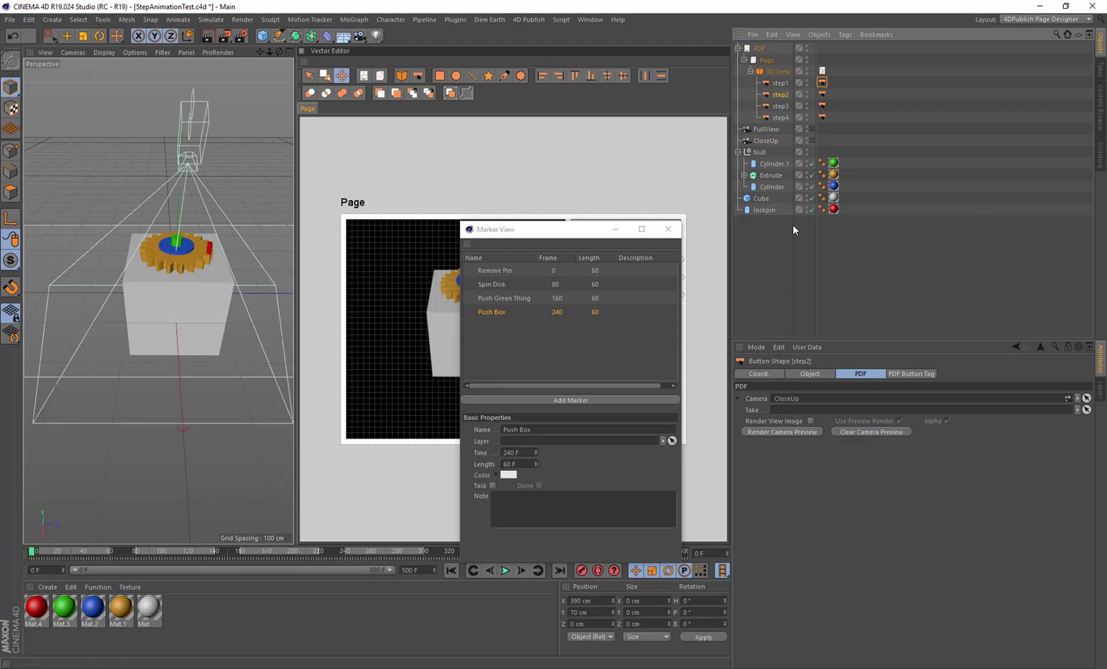
pyautogui.click(780, 106)
pyautogui.moveTo(766, 141); pyautogui.dragTo(800, 404)
# - Assign the FullView camera to the step4 button and clear the Marker View window off the page
pyautogui.click(785, 119)
pyautogui.moveTo(762, 130); pyautogui.dragTo(791, 399)
pyautogui.click(614, 231)
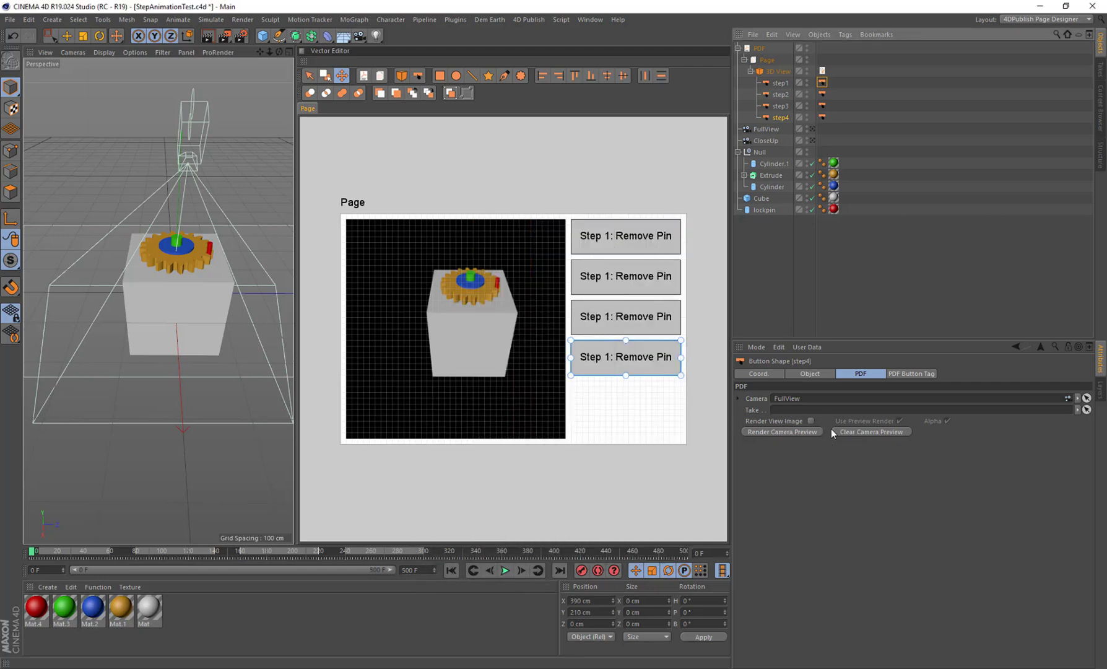
# - Try a rendered camera preview on the step4 button, clear it and turn the button's fill back on
pyautogui.click(785, 431)
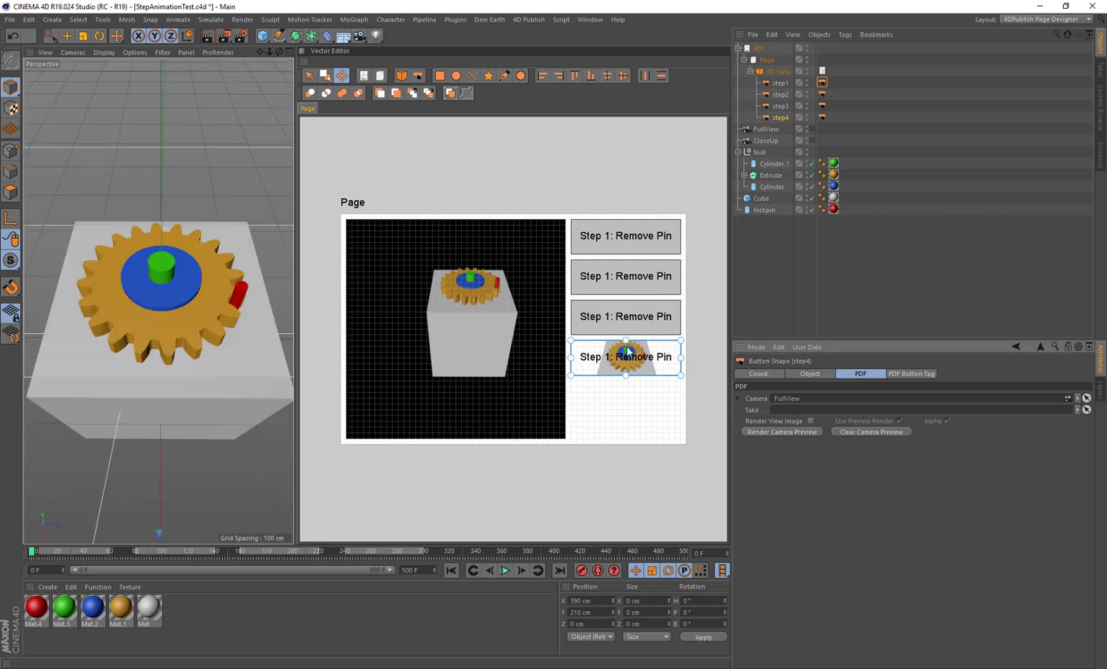
pyautogui.click(863, 431)
pyautogui.click(806, 373)
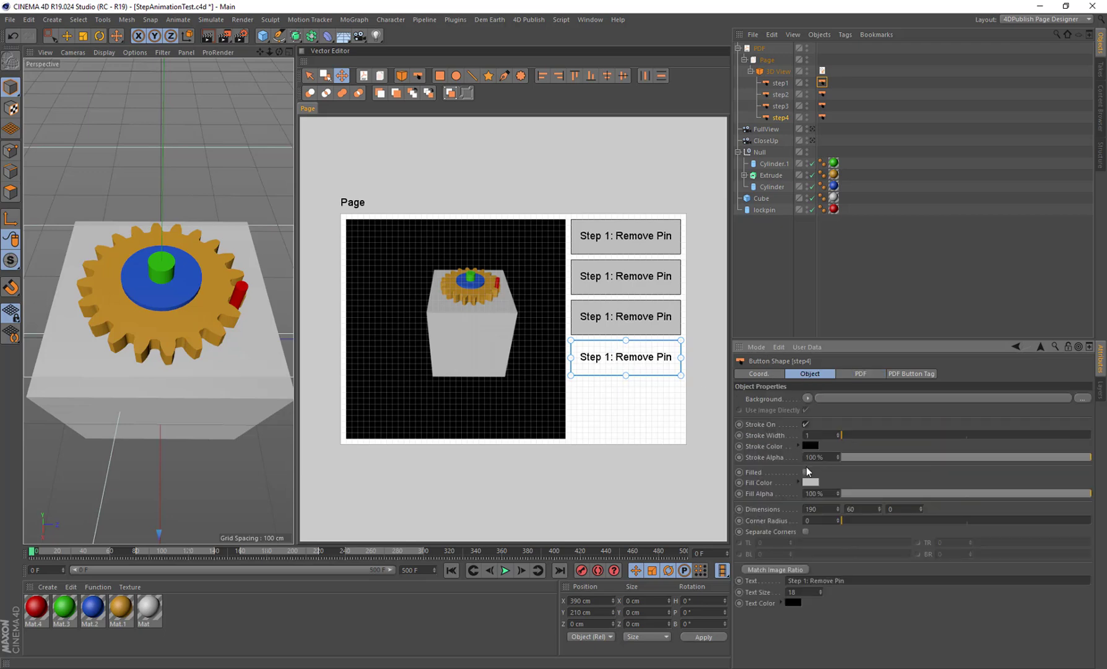
pyautogui.click(805, 472)
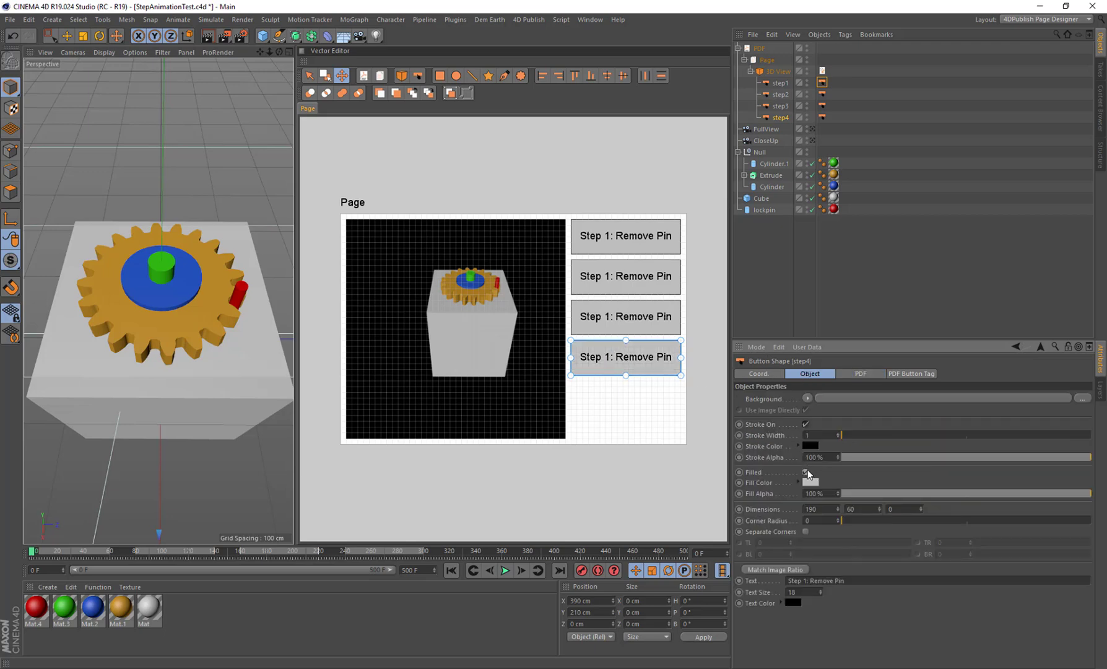
# - Round the corners of all four step buttons slightly by raising their shared corner radius, and deselect them
pyautogui.click(621, 238)
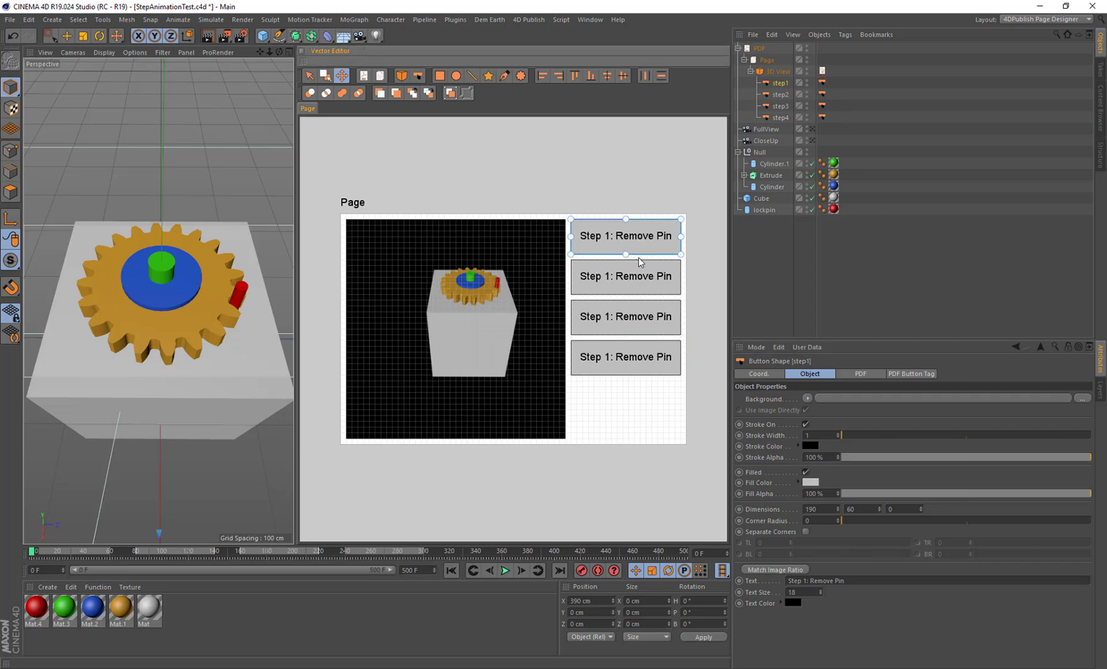
pyautogui.click(644, 276)
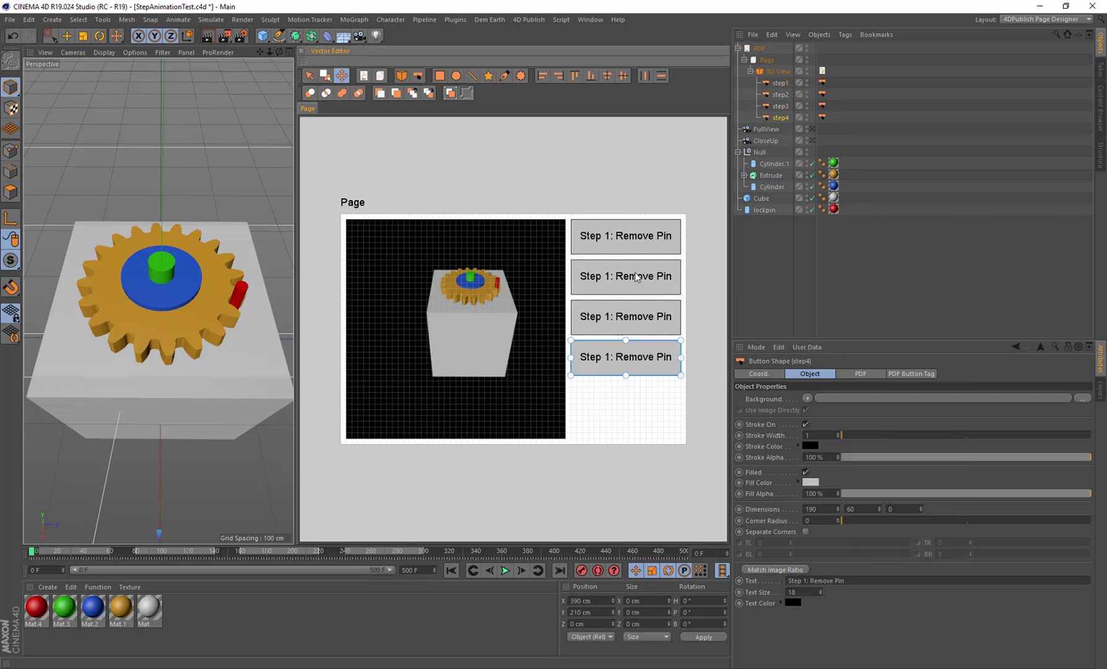
pyautogui.keyDown('shift'); pyautogui.click(644, 321); pyautogui.keyUp('shift')
pyautogui.keyDown('shift'); pyautogui.click(646, 350); pyautogui.keyUp('shift')
pyautogui.keyDown('shift'); pyautogui.click(636, 245); pyautogui.keyUp('shift')
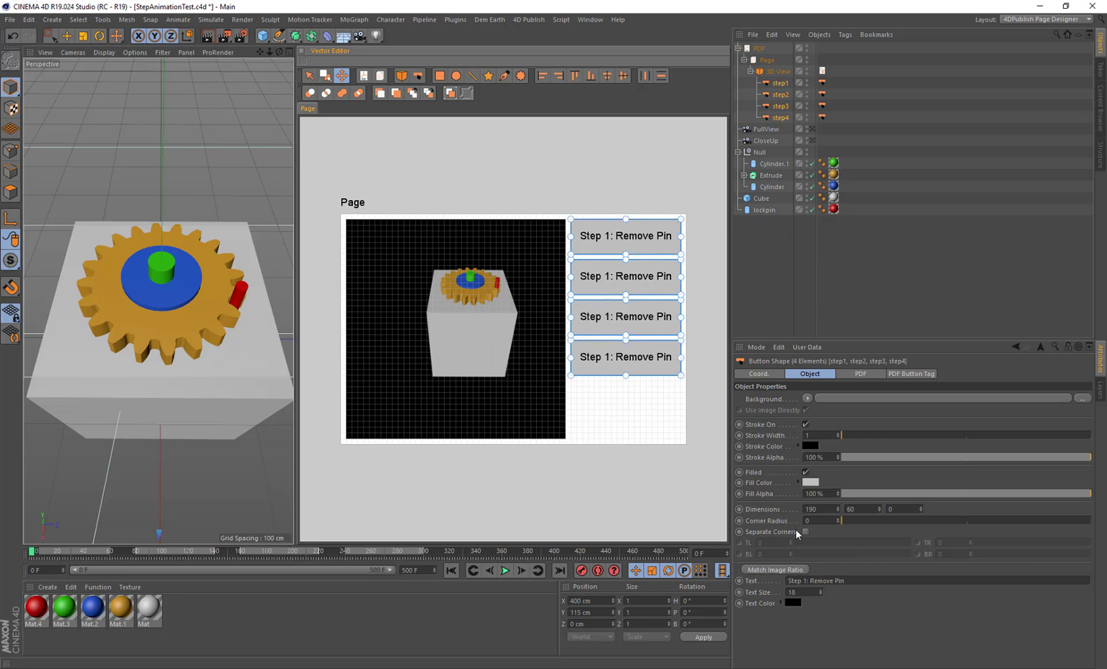
pyautogui.moveTo(842, 523); pyautogui.dragTo(876, 526)
pyautogui.click(762, 265)
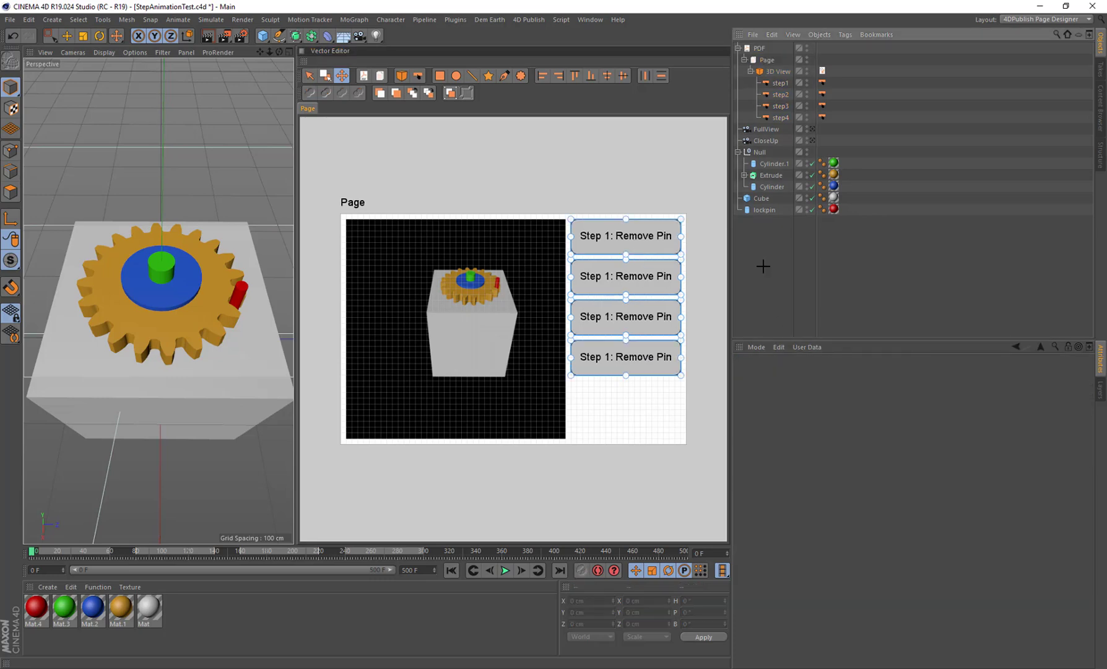
pyautogui.click(766, 218)
pyautogui.click(769, 229)
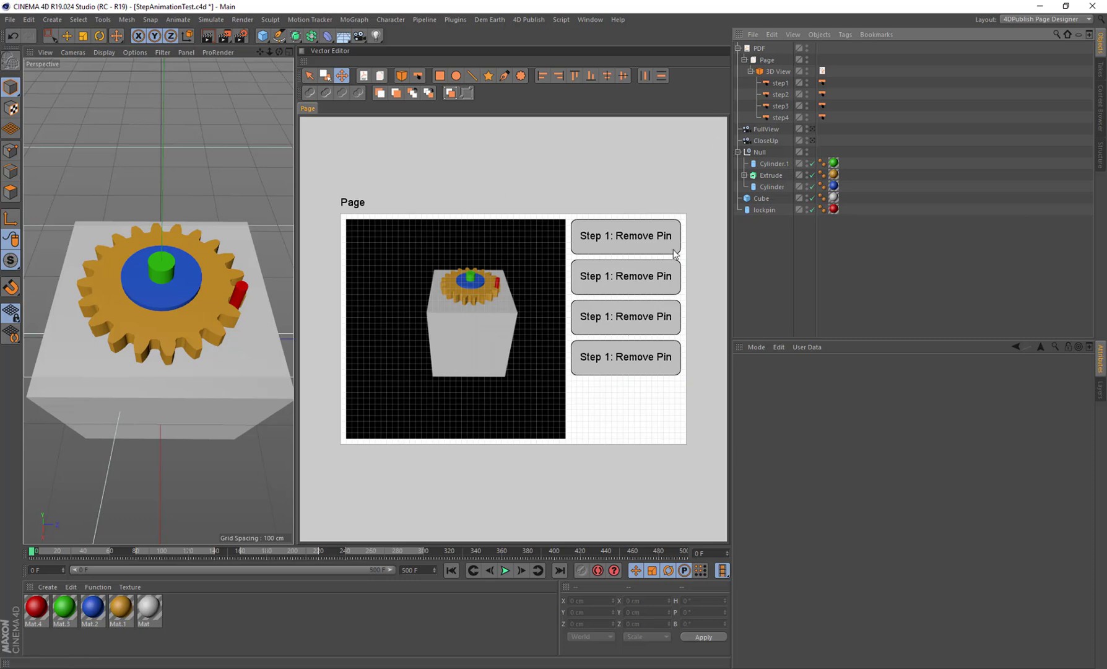
# - Select the PDF object and save the project
pyautogui.click(757, 48)
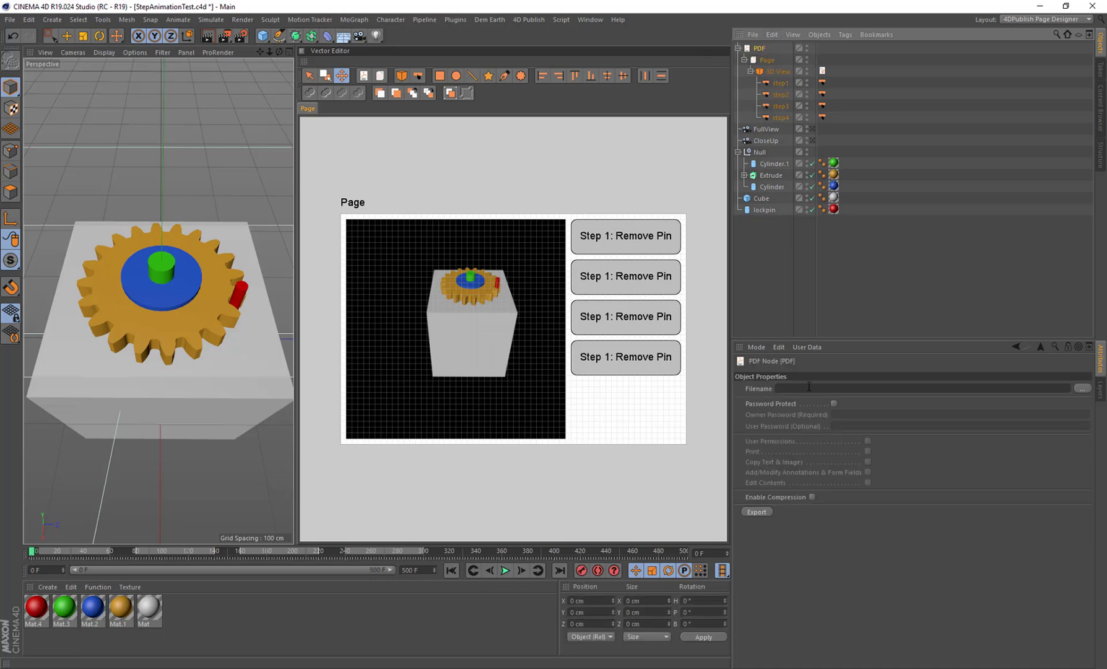
pyautogui.click(10, 20)
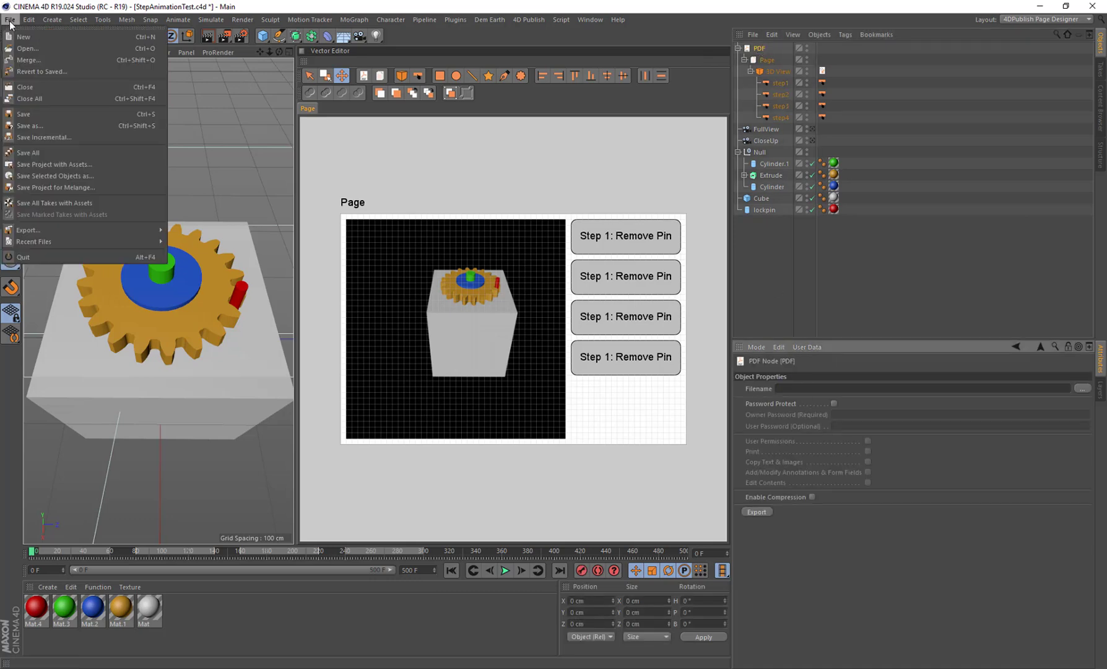
pyautogui.click(62, 114)
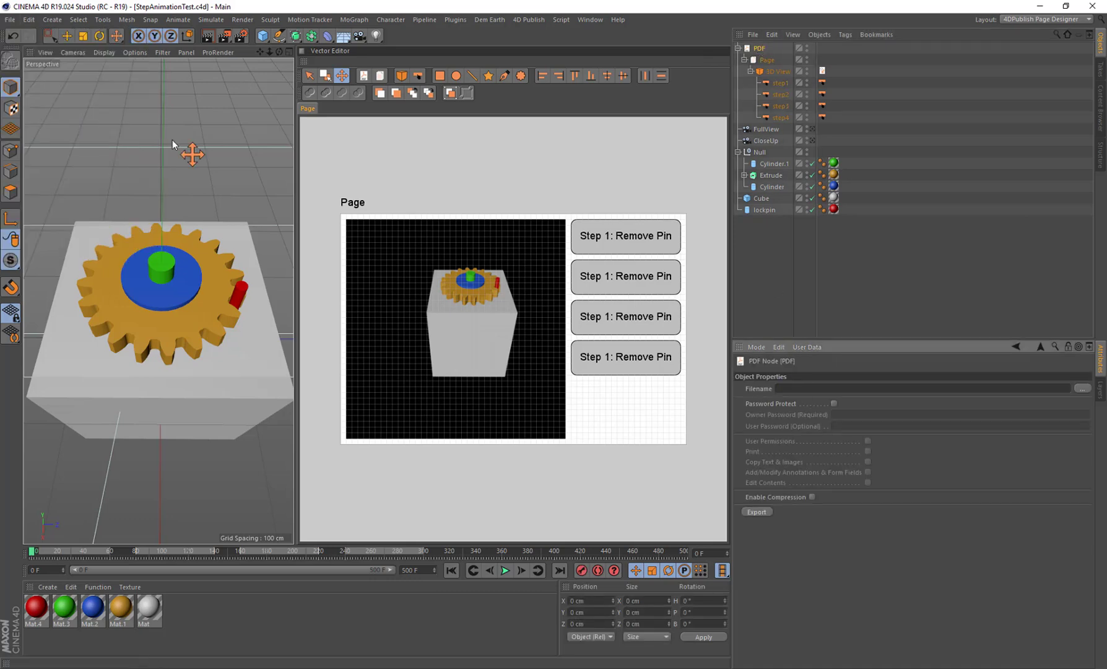
# - Set the PDF object's filename to nuclearreactor in d:\temp and export the PDF
pyautogui.click(805, 381)
pyautogui.write('d:\tem,p')
pyautogui.press('BackSpace')
pyautogui.press('BackSpace')
pyautogui.write('p uclearreactor')
pyautogui.click(756, 512)
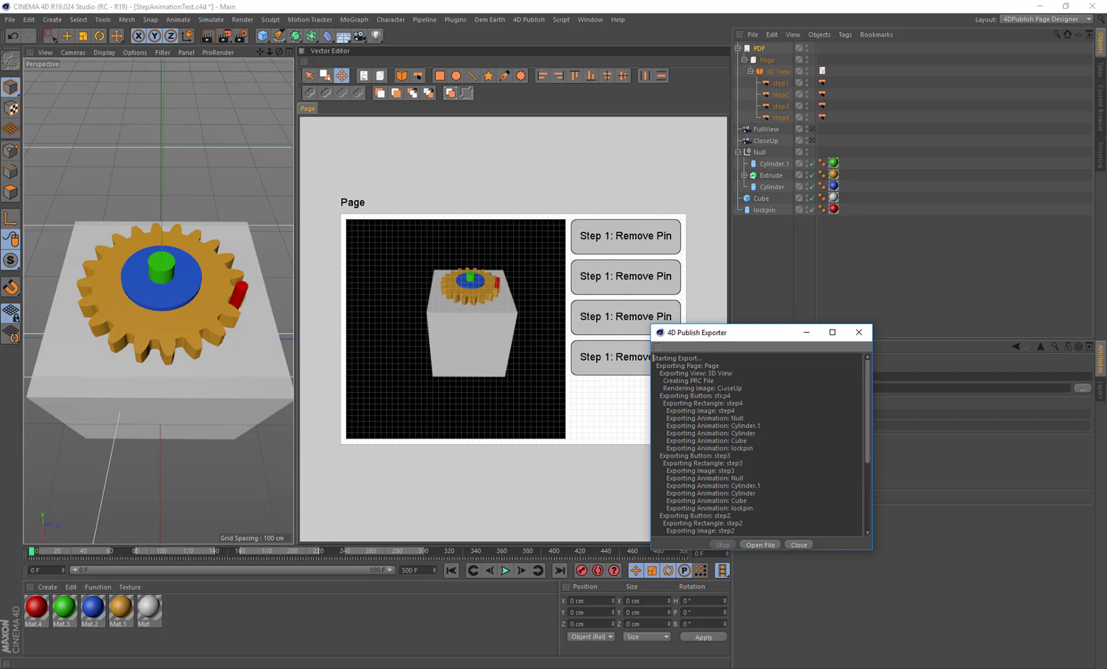
# - Open the exported PDF in Adobe Acrobat Reader and always trust the document to enable its 3D content
pyautogui.moveTo(869, 373); pyautogui.dragTo(868, 459)
pyautogui.click(760, 544)
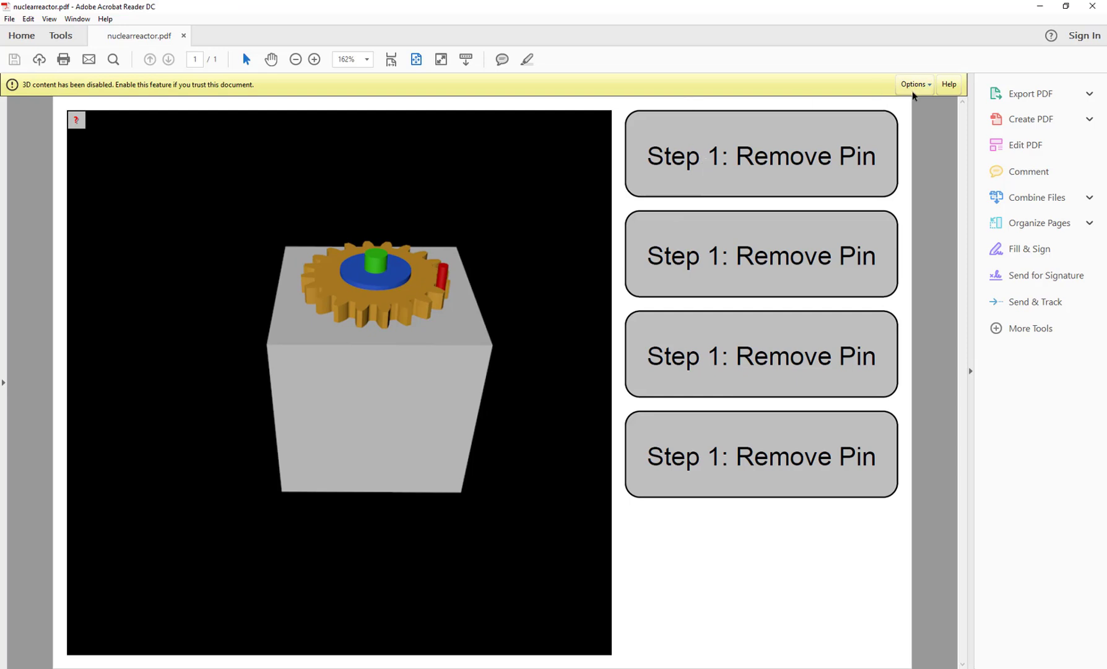
pyautogui.click(913, 89)
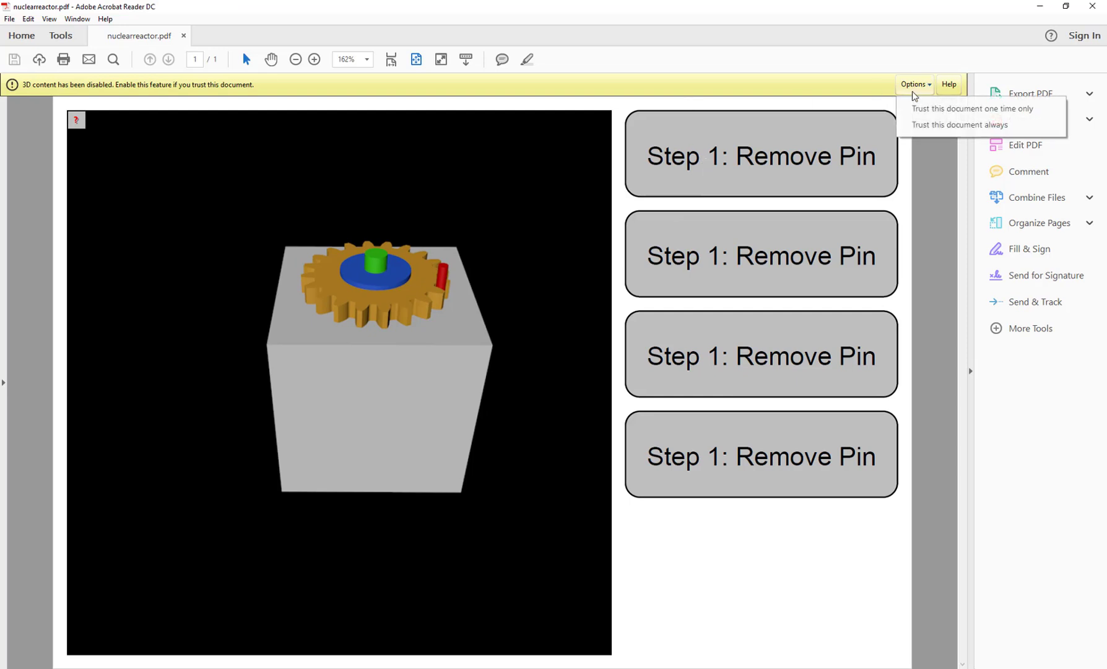
pyautogui.click(921, 125)
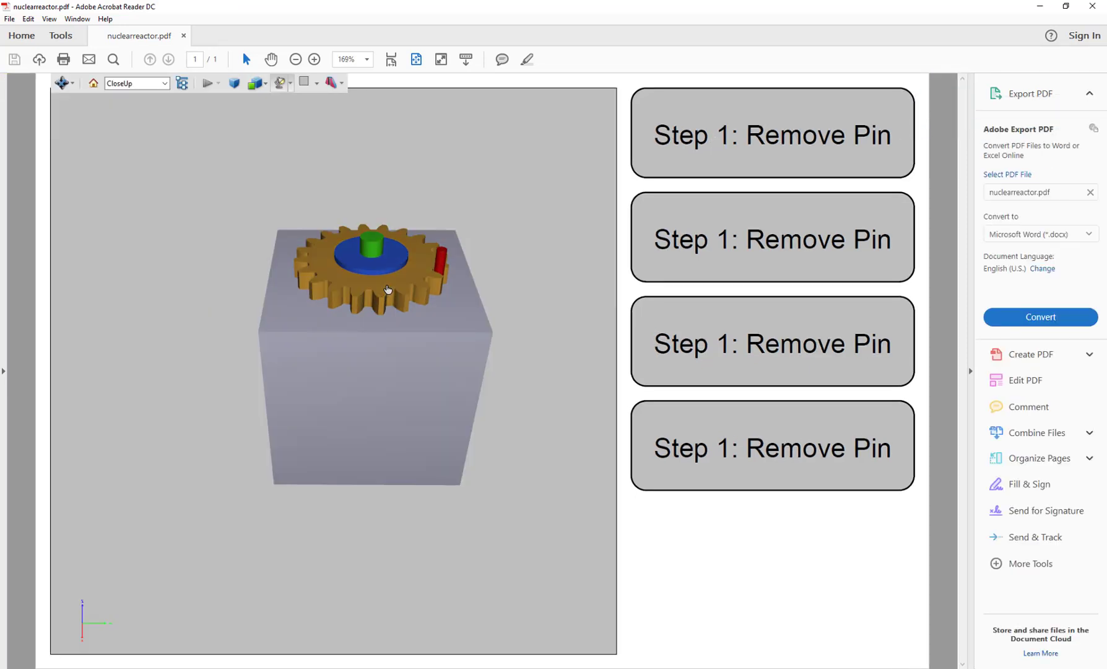
pyautogui.moveTo(388, 289)
pyautogui.mouseDown()
pyautogui.moveTo(379, 210)
pyautogui.moveTo(210, 308)
pyautogui.moveTo(419, 210)
pyautogui.moveTo(419, 128)
pyautogui.moveTo(377, 323)
pyautogui.moveTo(378, 261)
pyautogui.moveTo(377, 309)
pyautogui.moveTo(384, 291)
pyautogui.mouseUp()
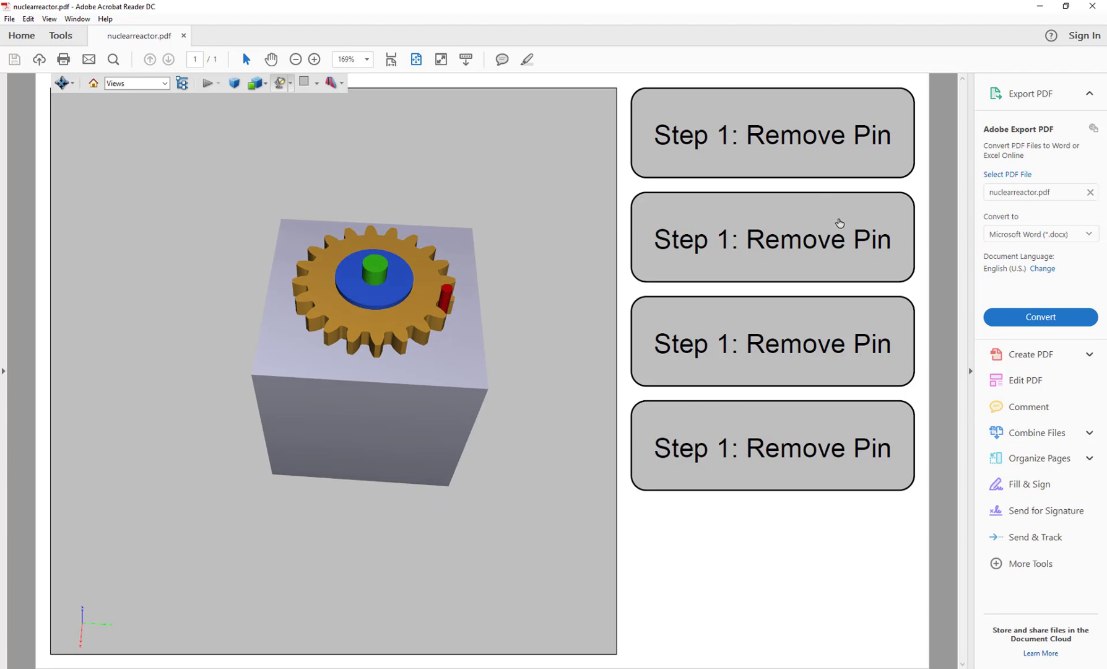
# - Test all four step buttons on the 3D model in the exported PDF, and close the reader and the export log
pyautogui.moveTo(414, 340)
pyautogui.mouseDown()
pyautogui.moveTo(421, 303)
pyautogui.moveTo(429, 342)
pyautogui.mouseUp()
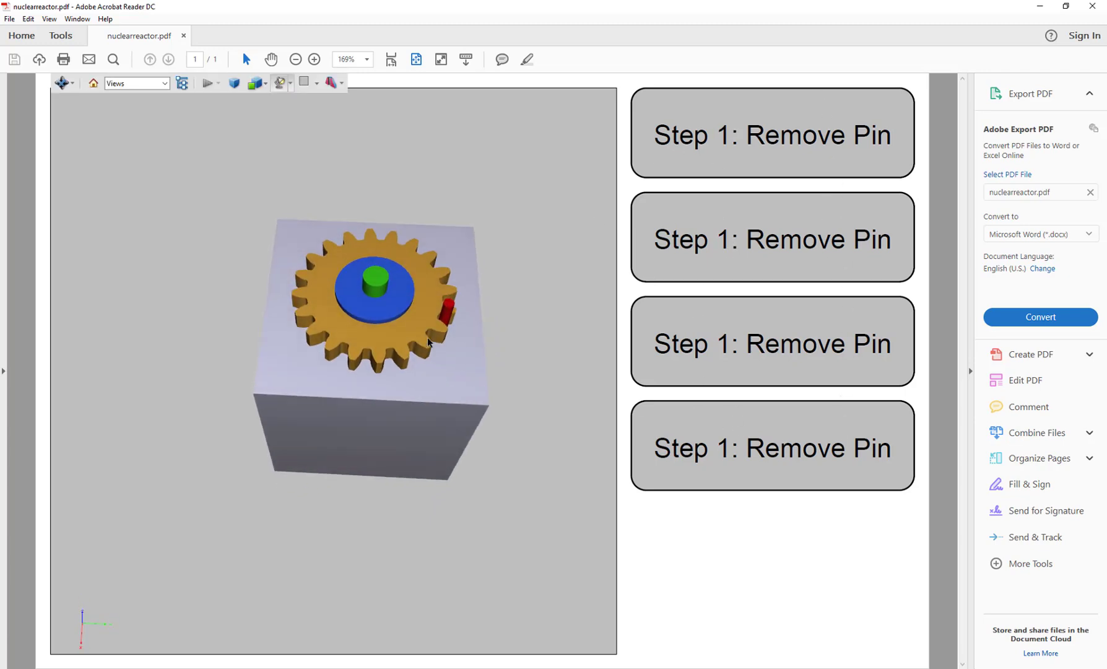
pyautogui.click(697, 136)
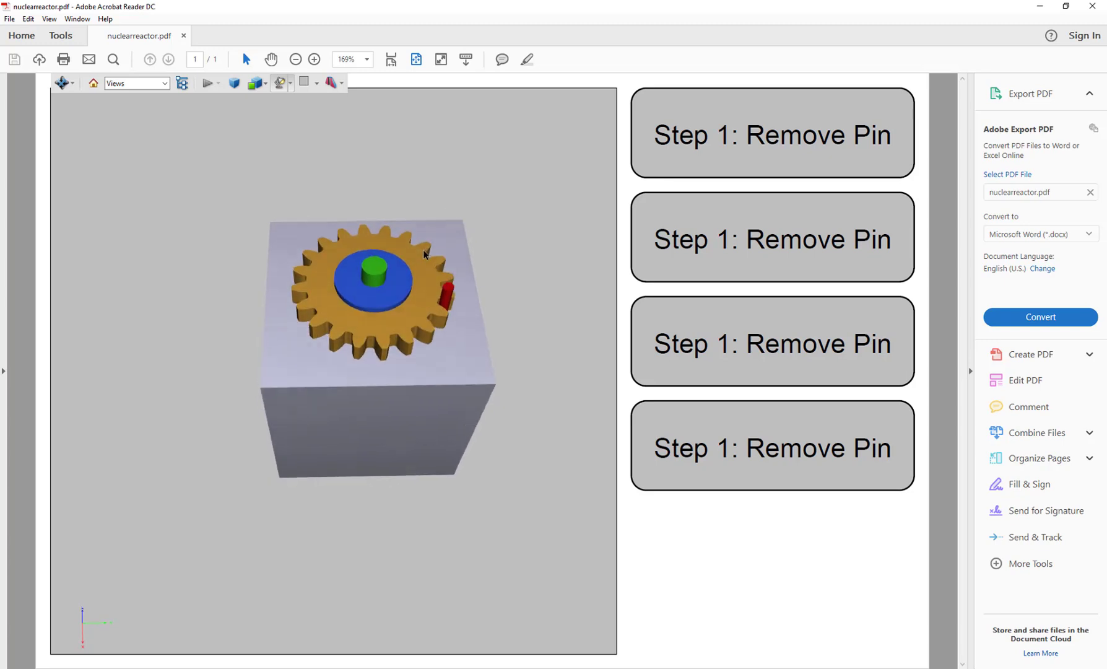
pyautogui.click(774, 137)
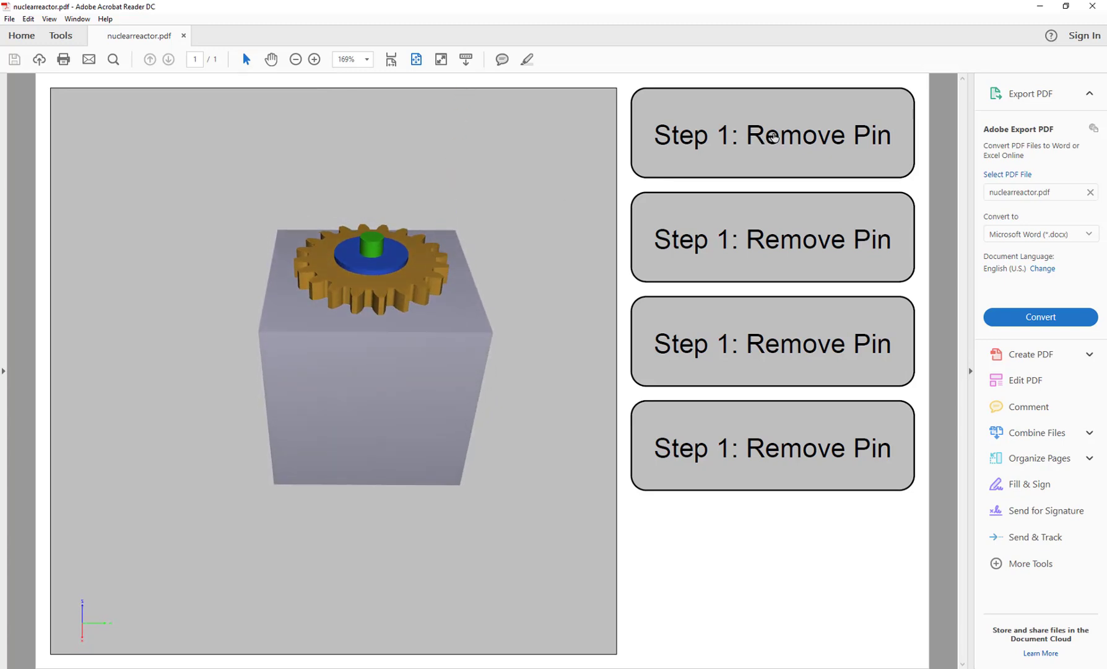
pyautogui.click(770, 244)
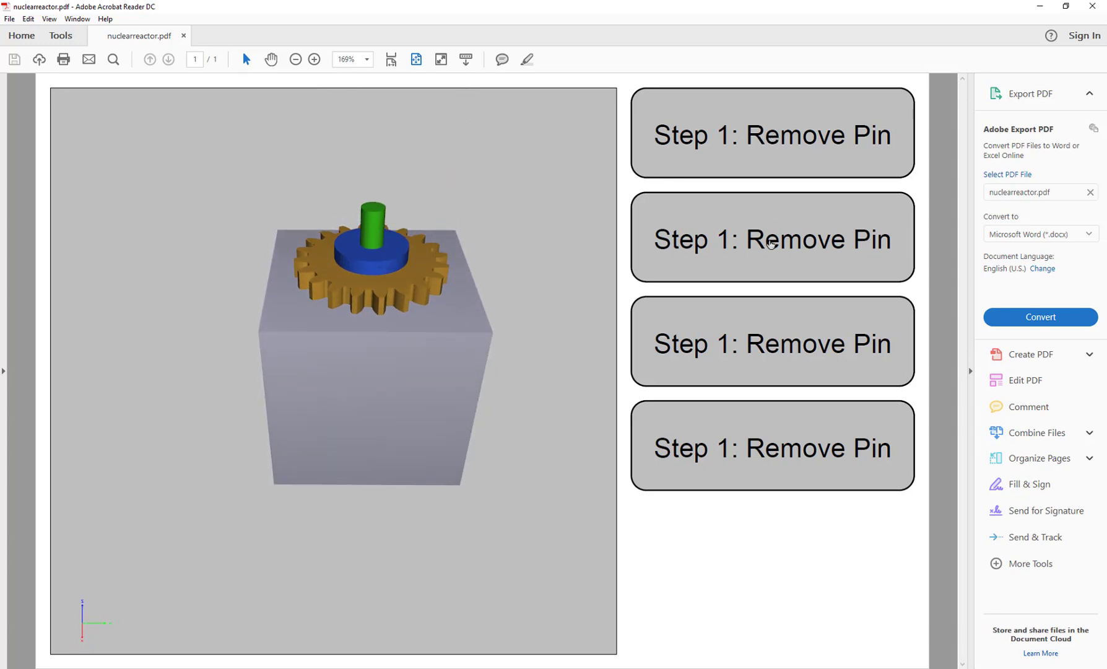
pyautogui.moveTo(385, 309)
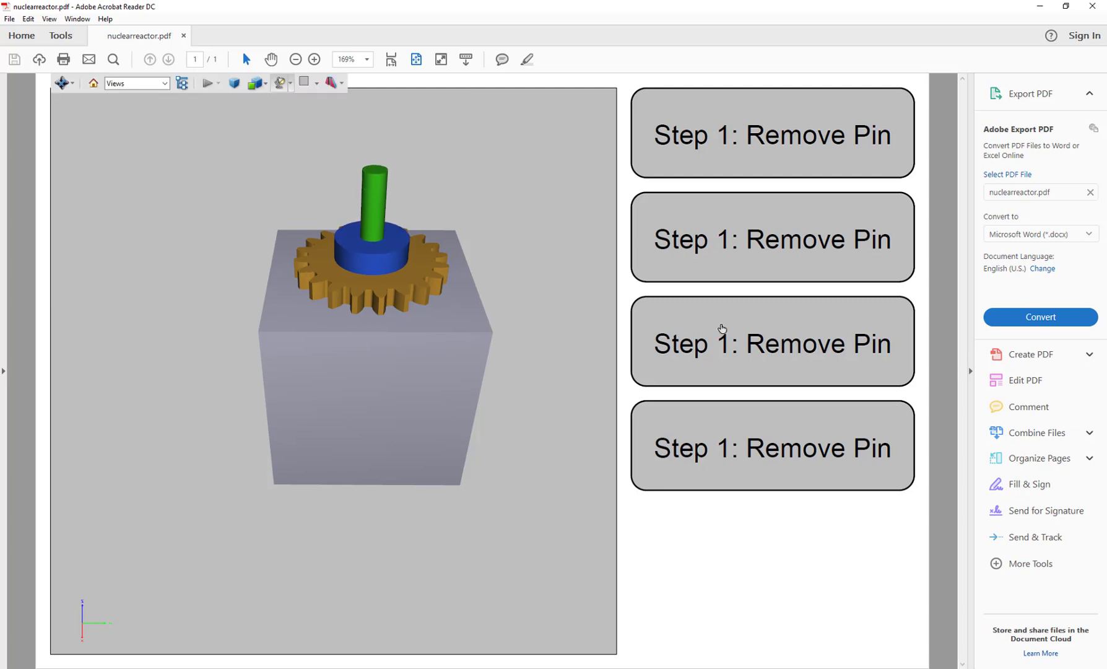
pyautogui.click(779, 344)
pyautogui.click(780, 449)
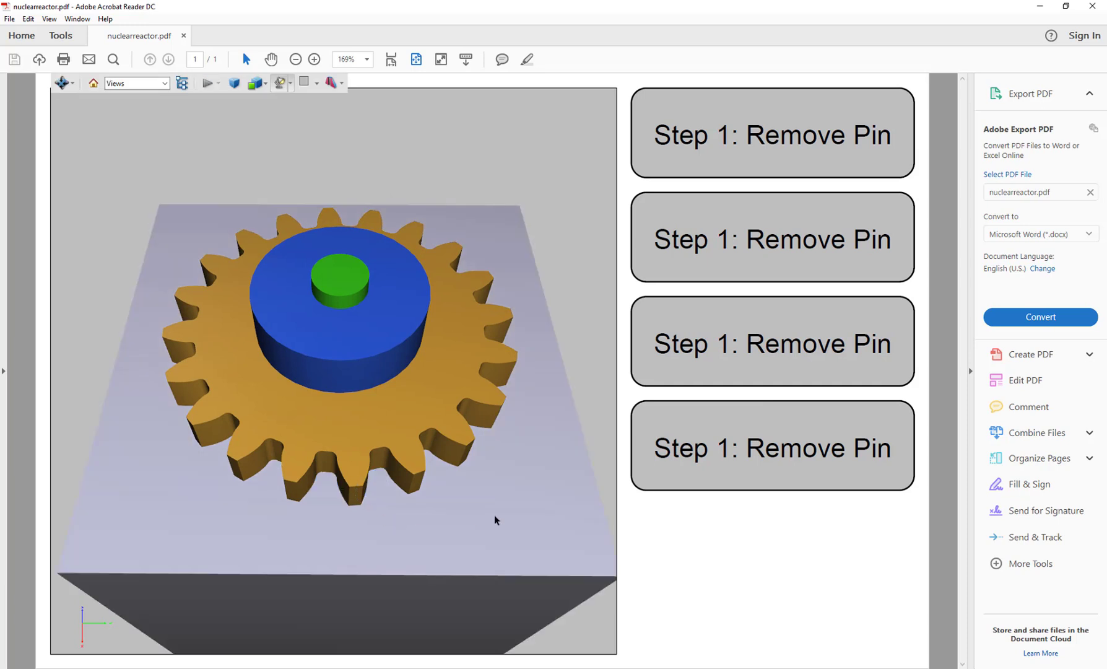
pyautogui.click(1092, 5)
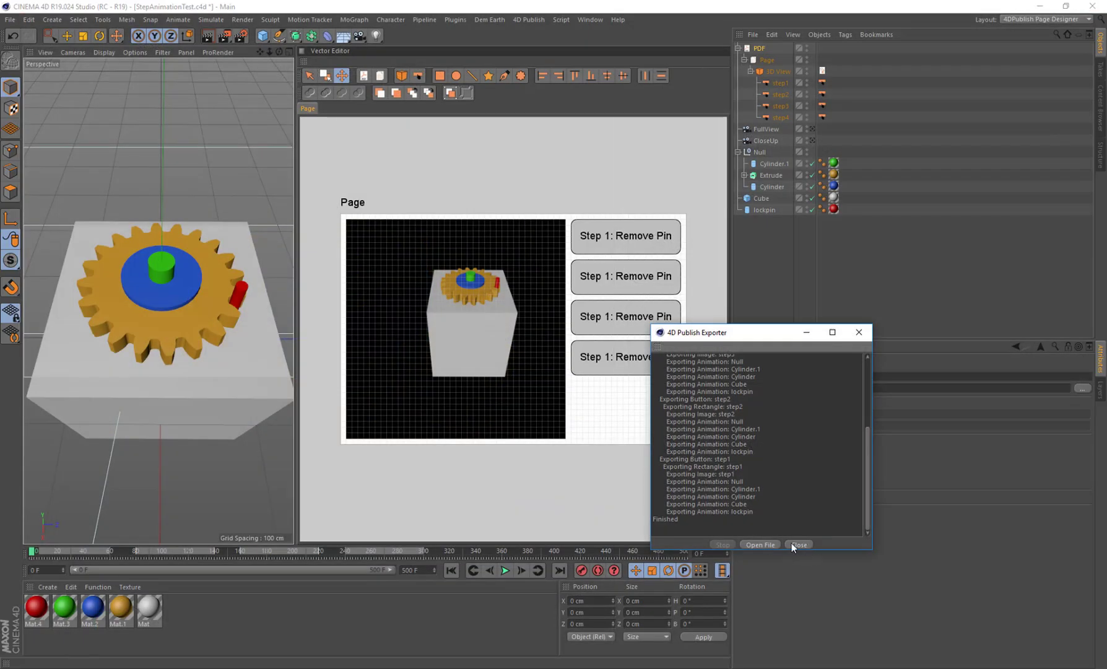
pyautogui.click(795, 545)
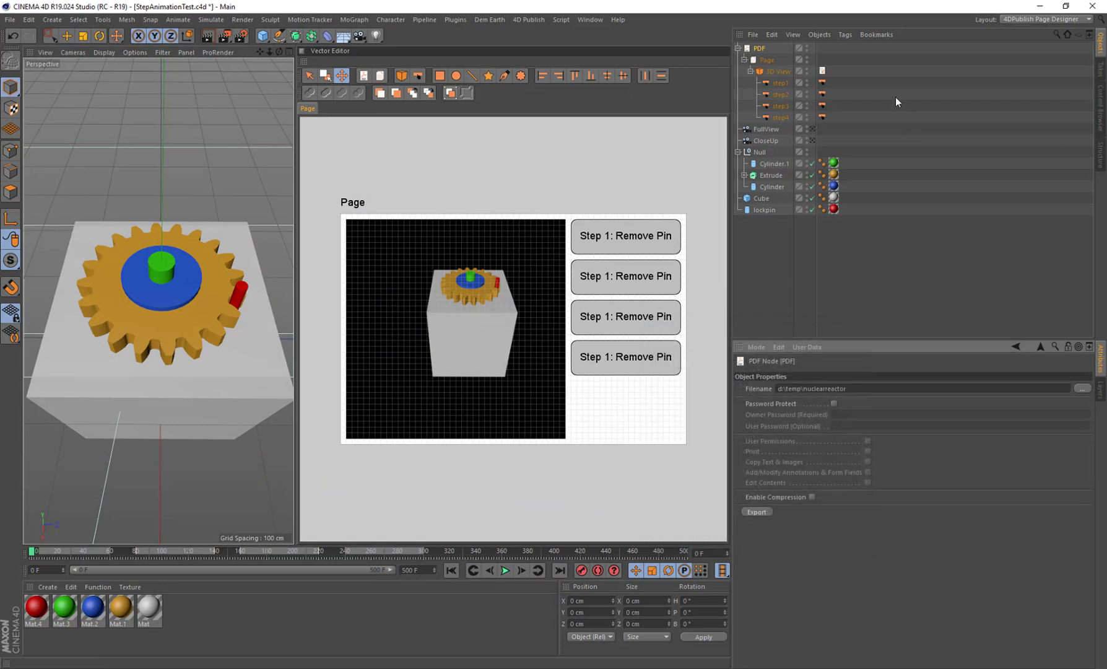
# - Check the step buttons' animation tags and set the mode to Stop At End for step3 and step4
pyautogui.click(822, 82)
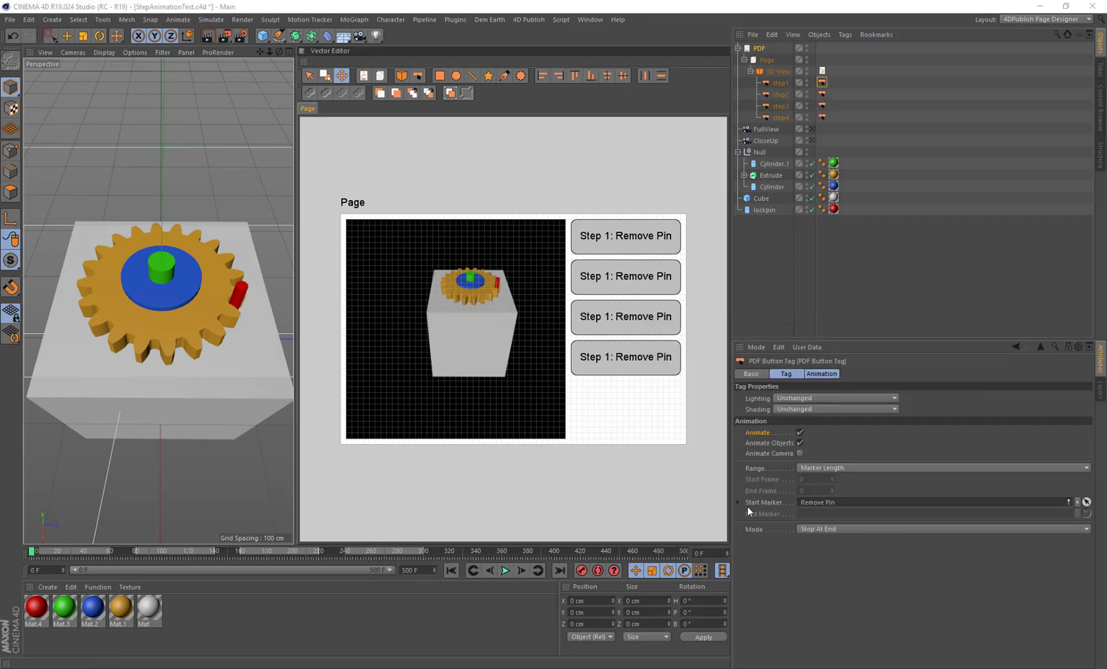
pyautogui.click(822, 94)
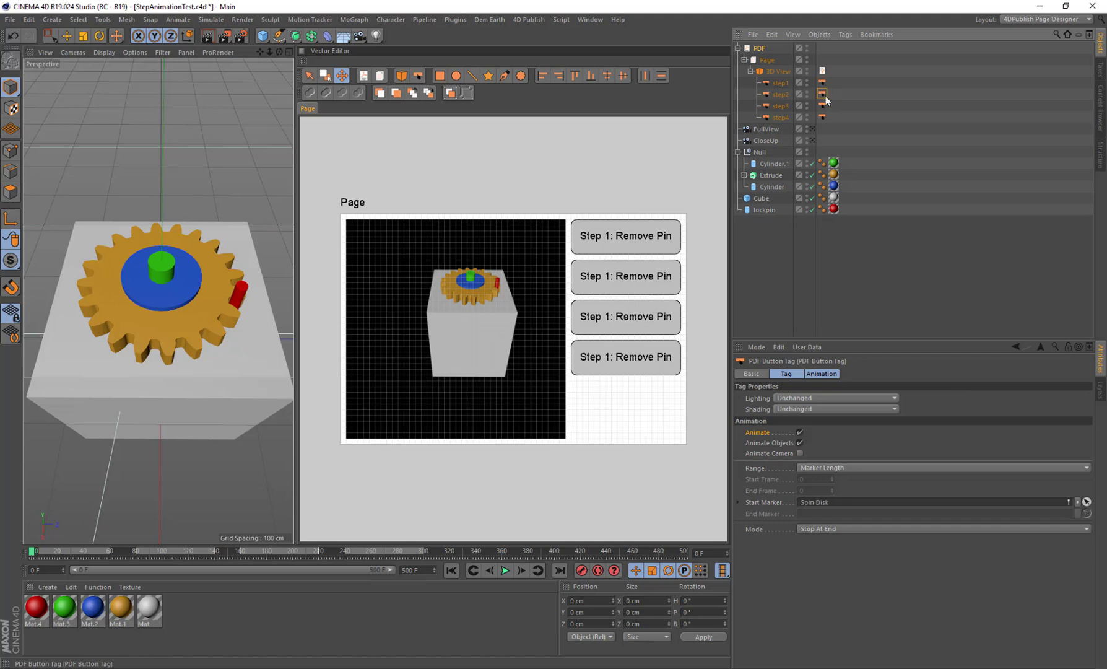
pyautogui.click(822, 106)
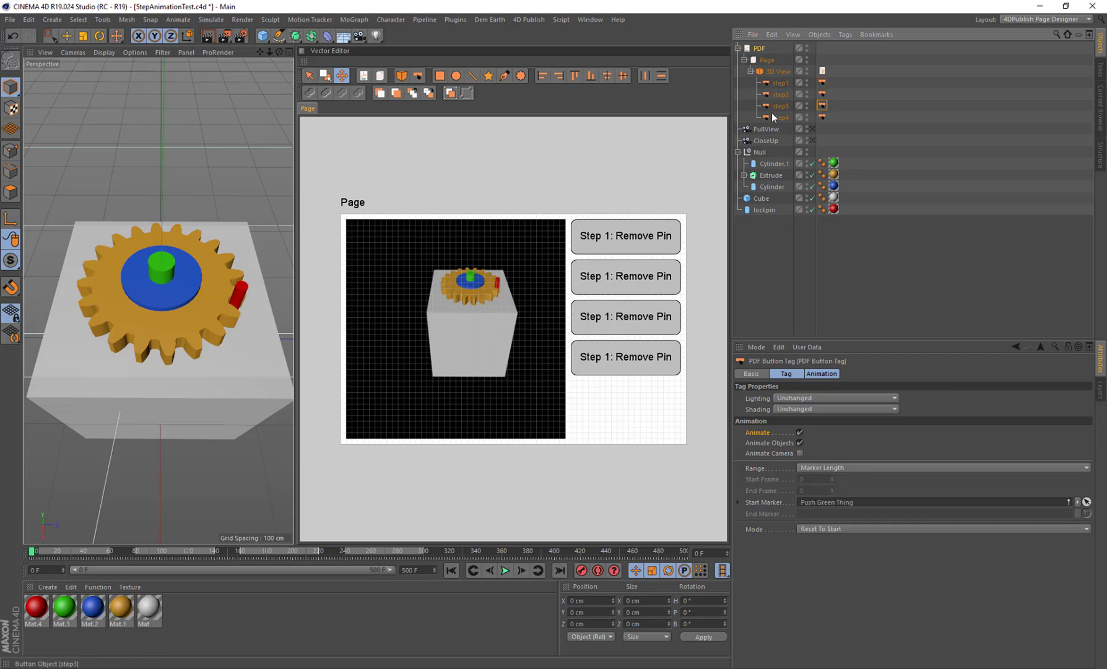
pyautogui.click(838, 530)
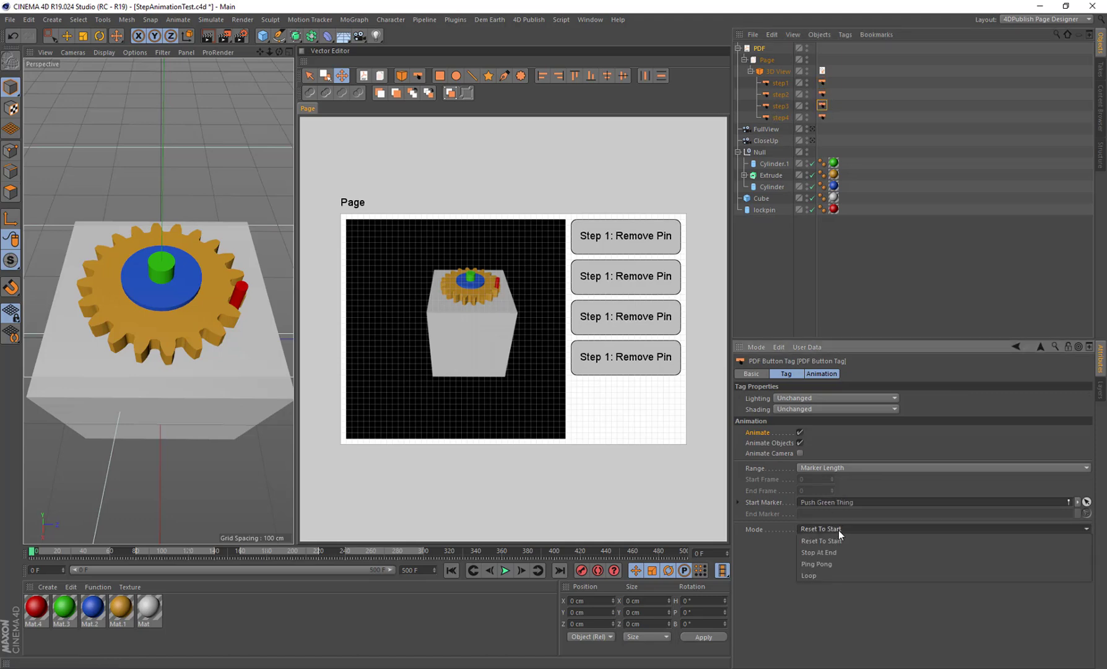
pyautogui.click(826, 554)
pyautogui.click(821, 117)
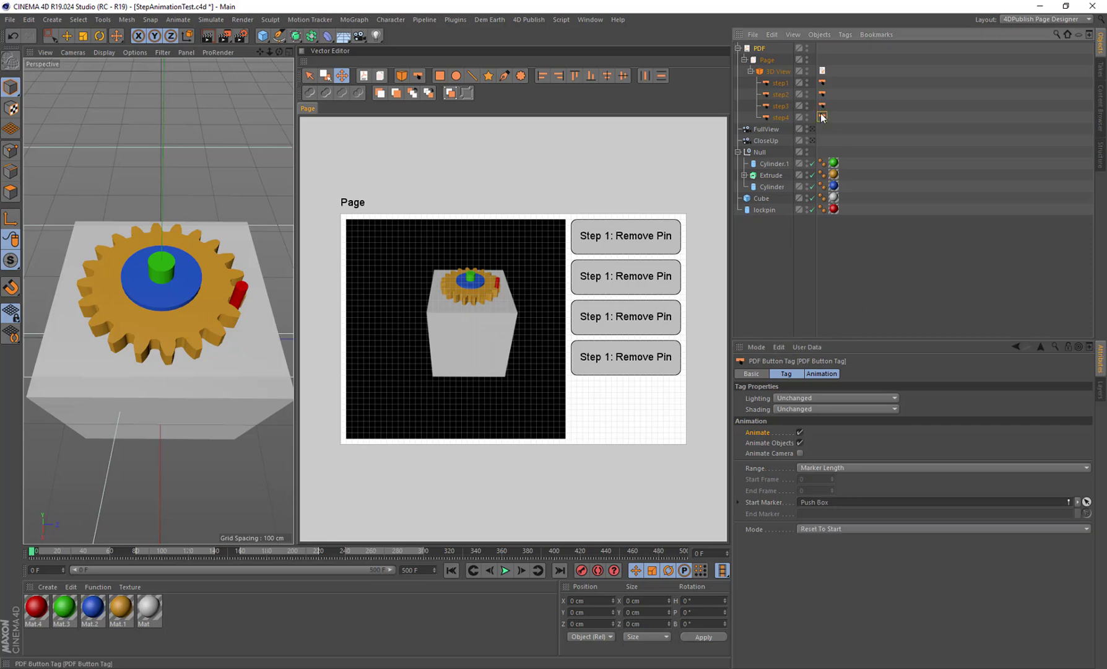
pyautogui.click(840, 526)
pyautogui.click(843, 554)
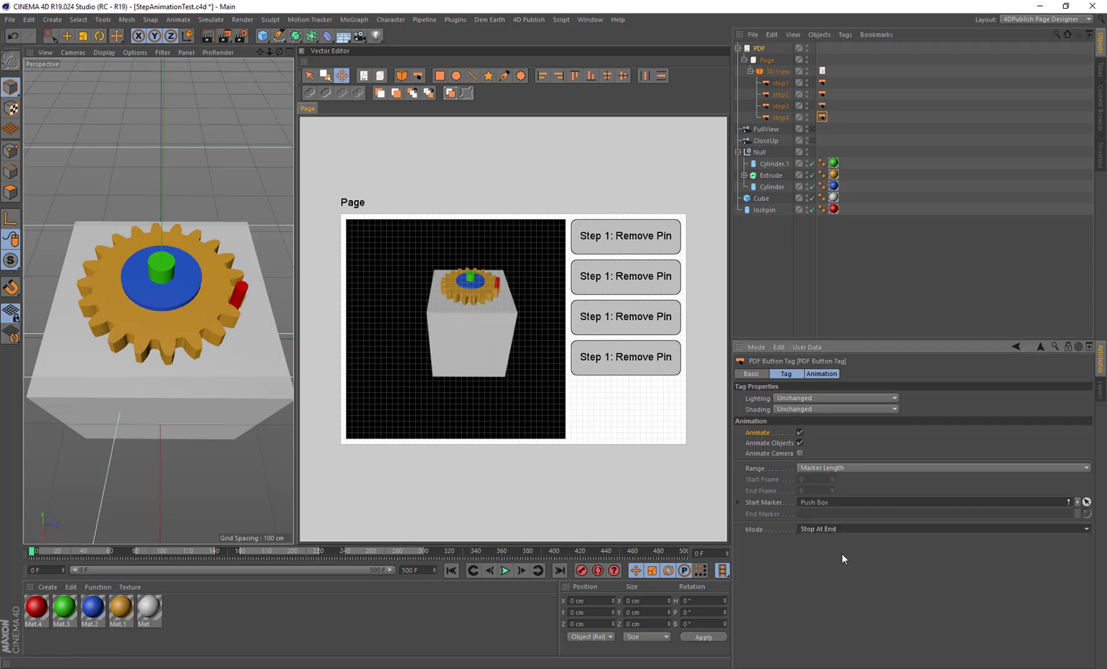
# - Change the step2 button's text to "Step 1: Spin Disk"
pyautogui.click(781, 84)
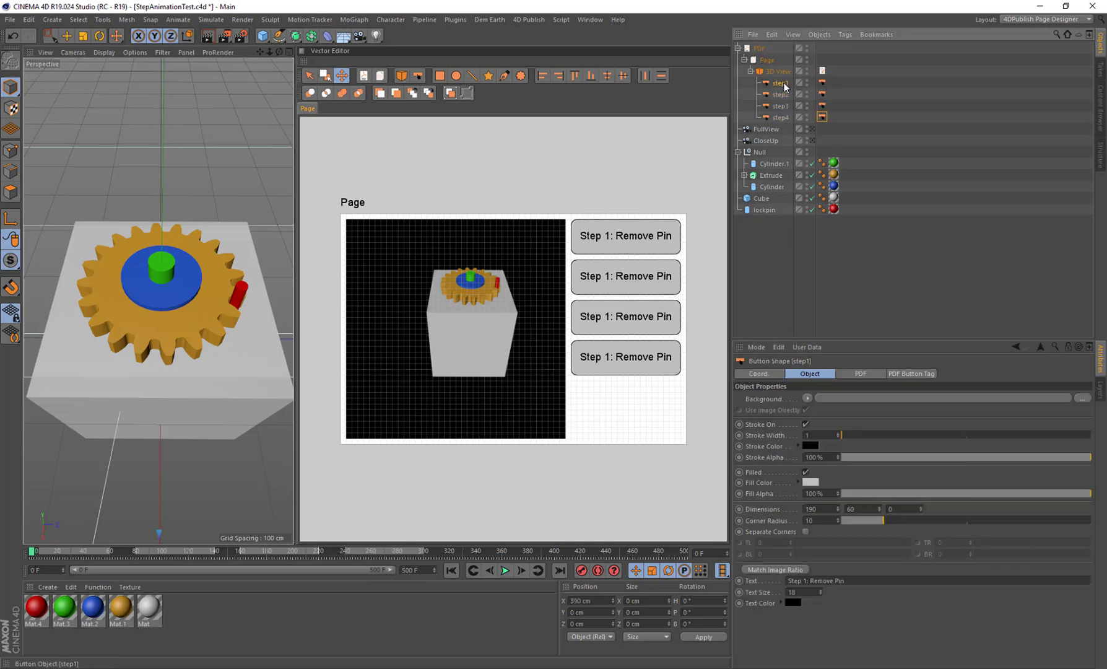
pyautogui.click(779, 94)
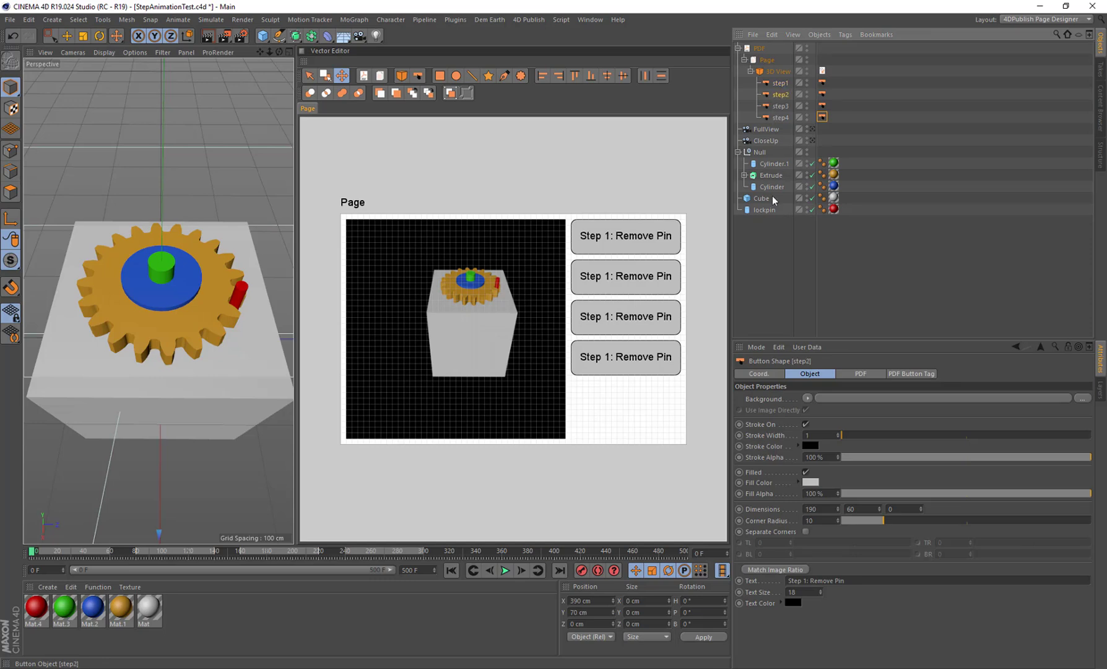
pyautogui.click(857, 581)
pyautogui.hotkey('ctrl', 'shift', 'Left')
pyautogui.write('Spin Disk')
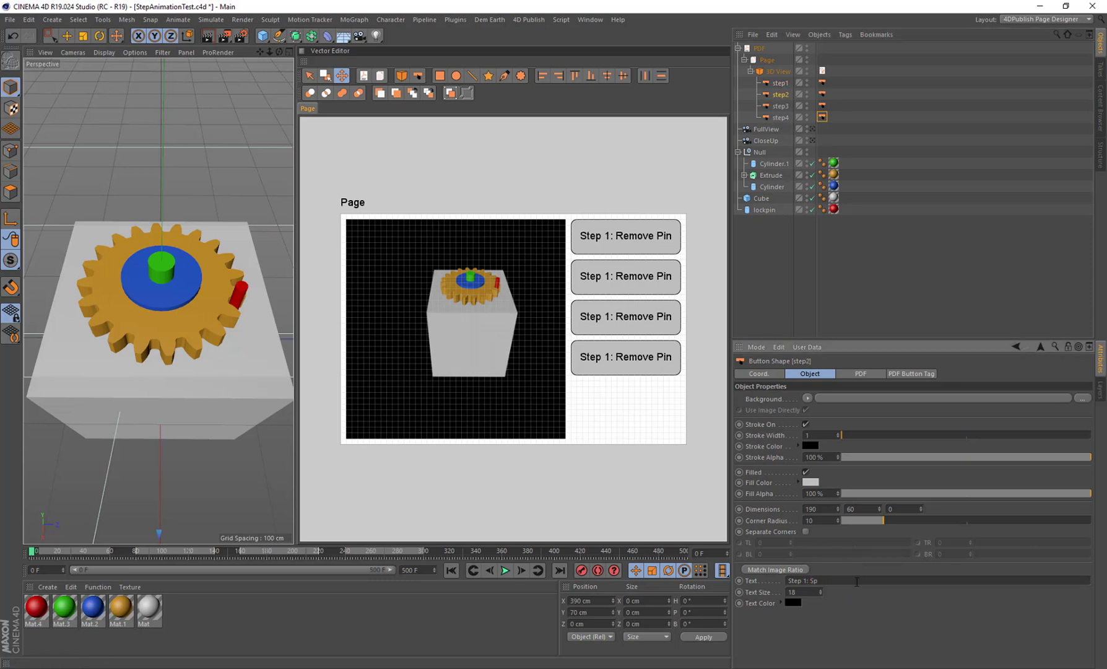
# - Change the step3 button's text to "Step 1: Push Rod"
pyautogui.click(780, 106)
pyautogui.click(859, 583)
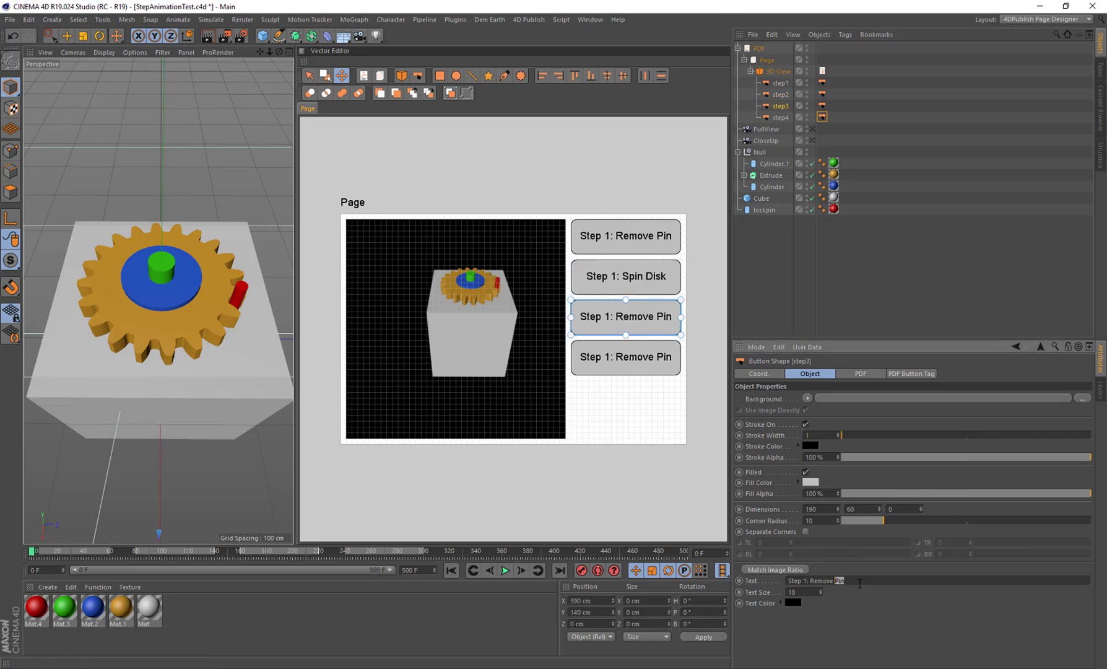
pyautogui.hotkey('ctrl', 'shift', 'Left')
pyautogui.write('F')
# - Change the step4 button's text to "Step 4: Push Cube"
pyautogui.click(780, 117)
pyautogui.click(861, 582)
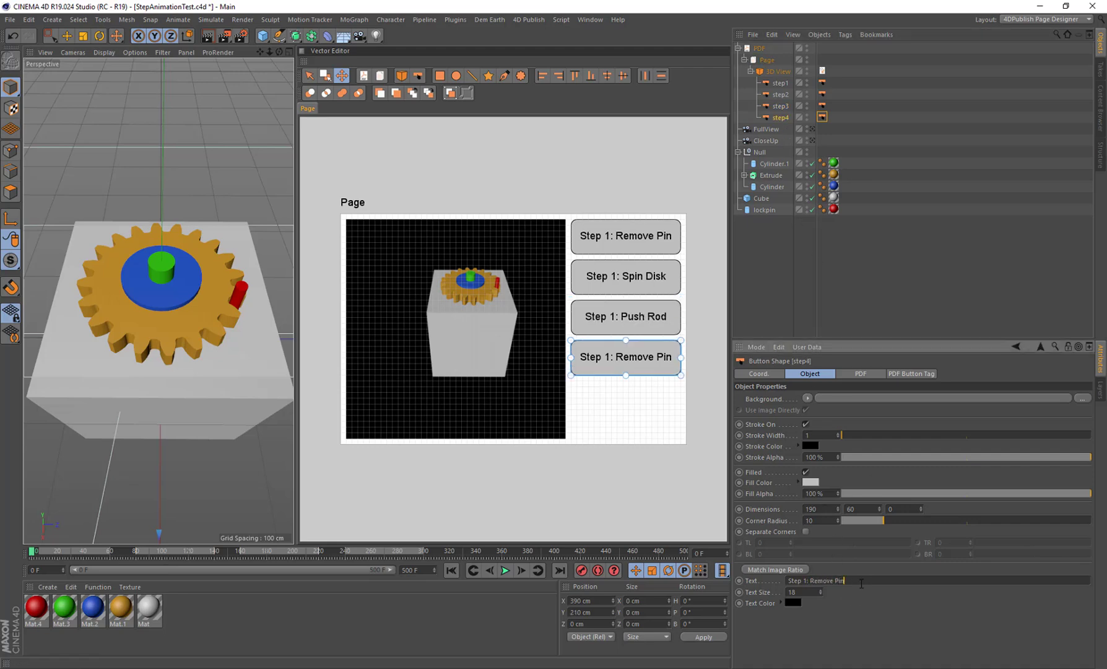
pyautogui.hotkey('ctrl', 'shift', 'Left')
pyautogui.hotkey('ctrl', 'shift', 'Left')
pyautogui.write('F')
pyautogui.press('Return')
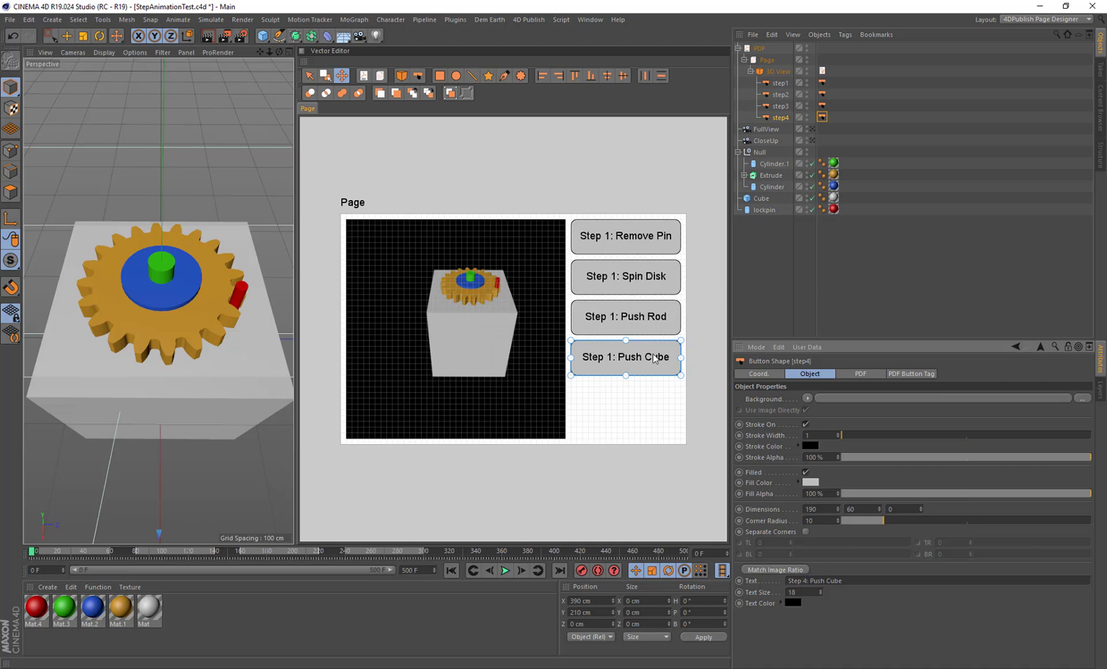
# - Renumber the labels of the step3 and step2 buttons to "Step 3: Push Rod" and "Step 2: Spin Disk", and deselect everything
pyautogui.click(648, 317)
pyautogui.click(810, 580)
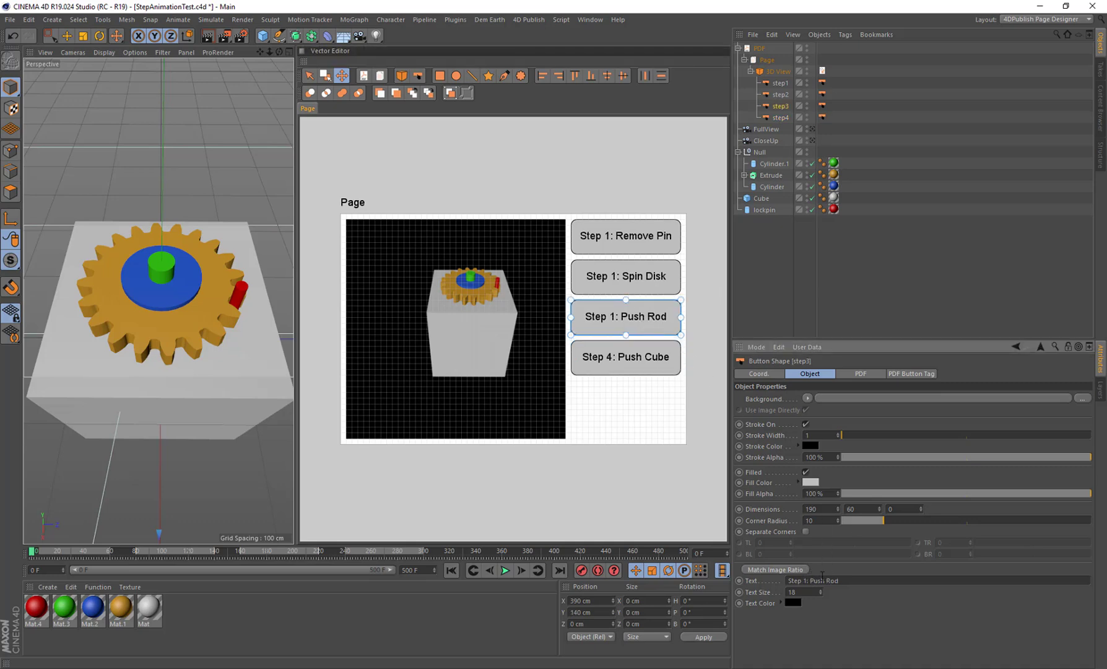
pyautogui.click(633, 275)
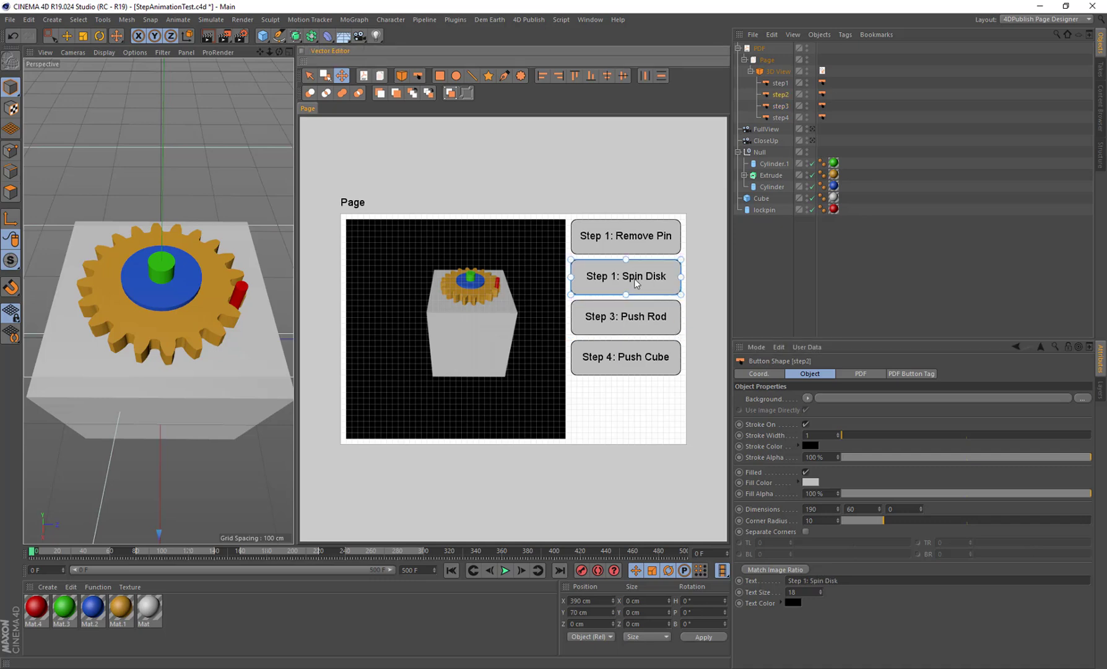
pyautogui.click(810, 579)
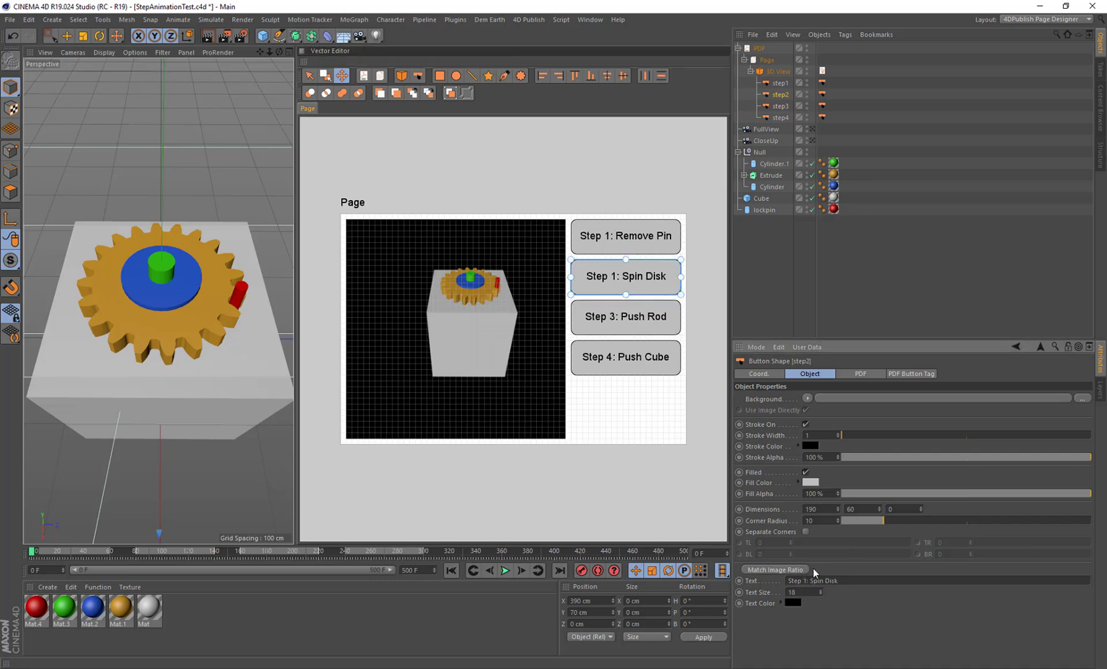
pyautogui.press('Delete')
pyautogui.hotkey('ctrl', 'z')
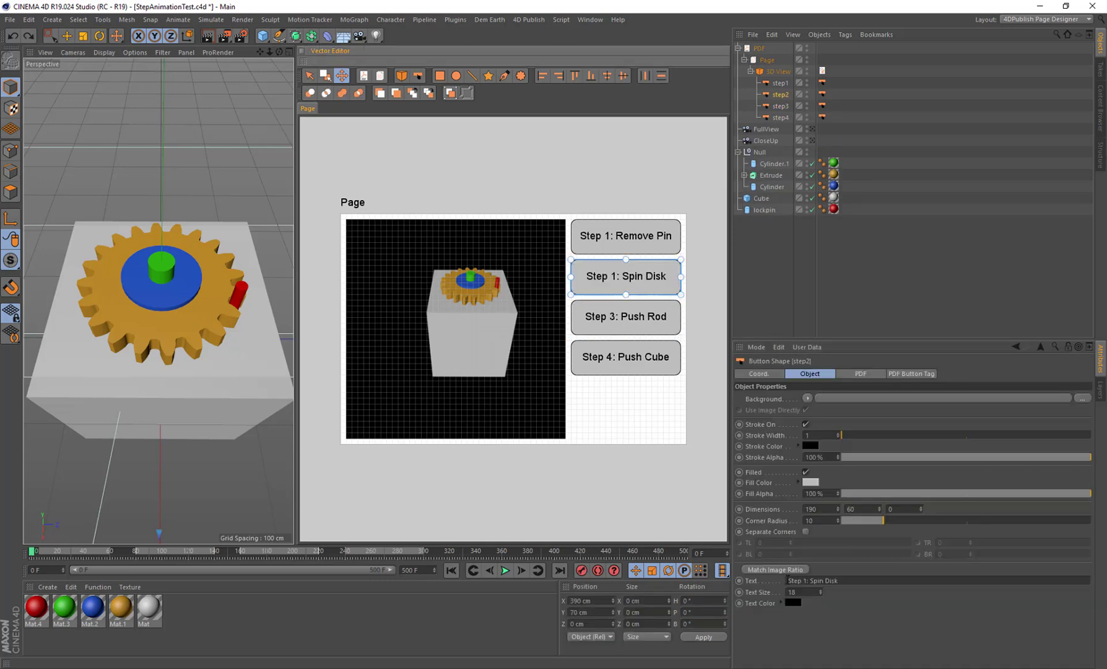
pyautogui.doubleClick(807, 579)
pyautogui.write('2')
pyautogui.press('Return')
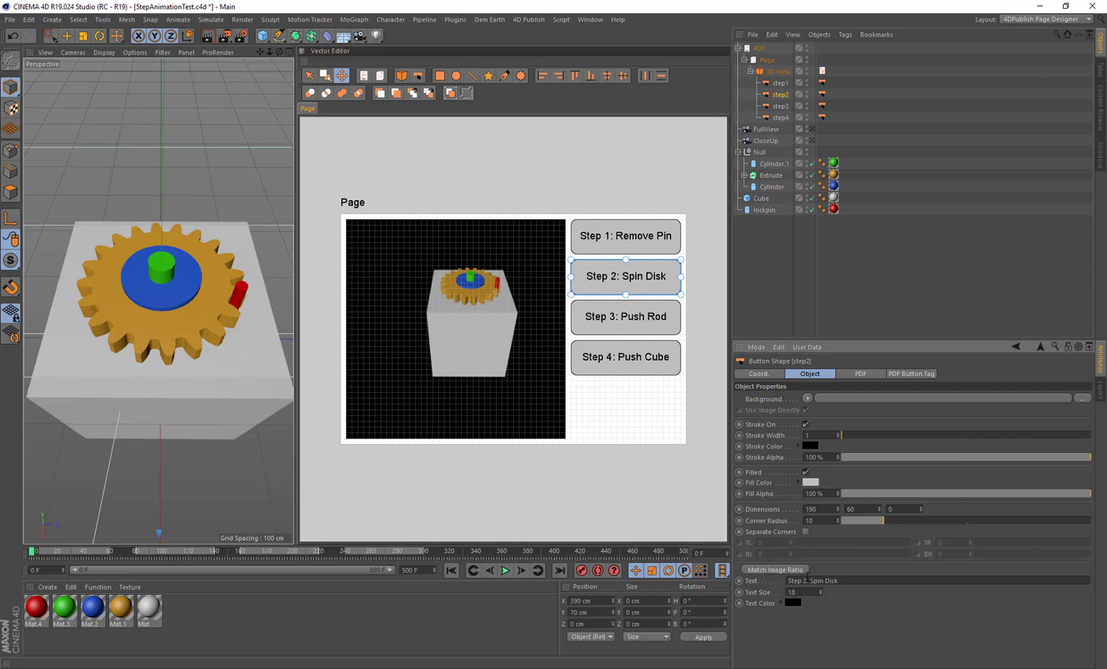
pyautogui.click(771, 281)
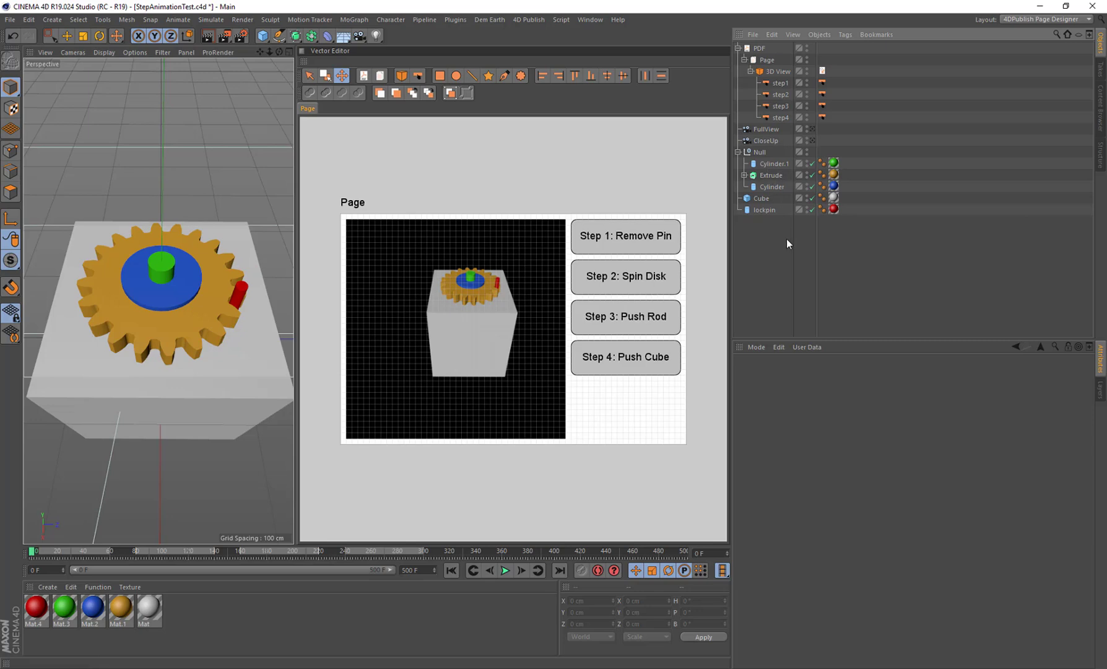
# - Convert the gear's parametric Extrude object inside the Null into an editable polygon object
pyautogui.click(765, 175)
pyautogui.click(742, 176)
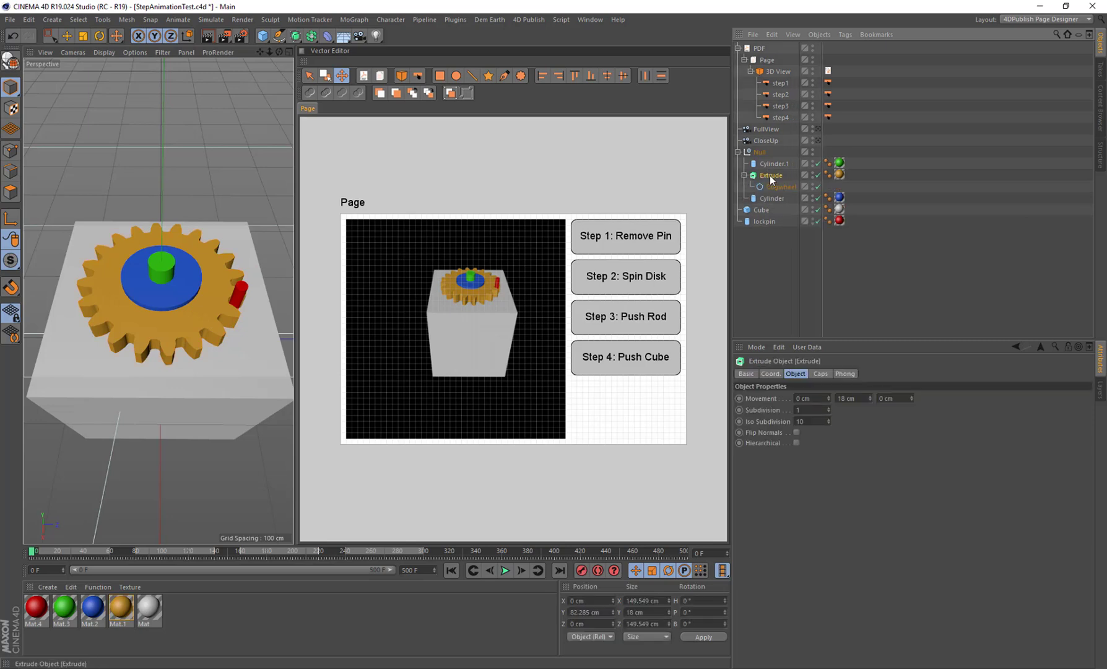
pyautogui.click(771, 187)
pyautogui.click(768, 177)
pyautogui.click(774, 187)
pyautogui.click(776, 176)
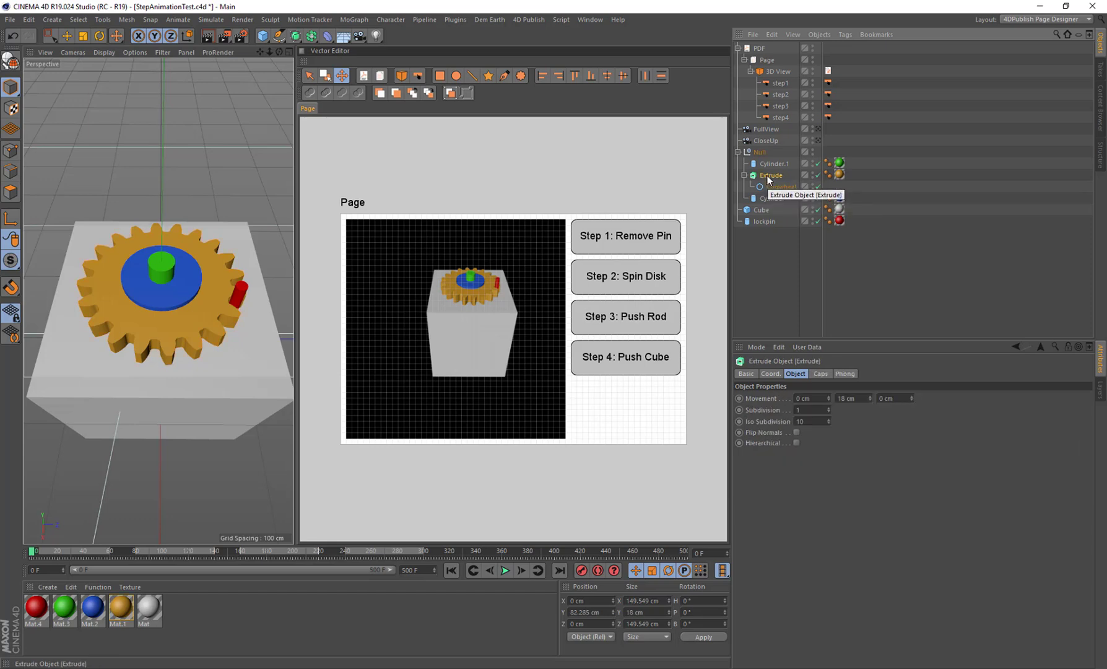
pyautogui.click(772, 242)
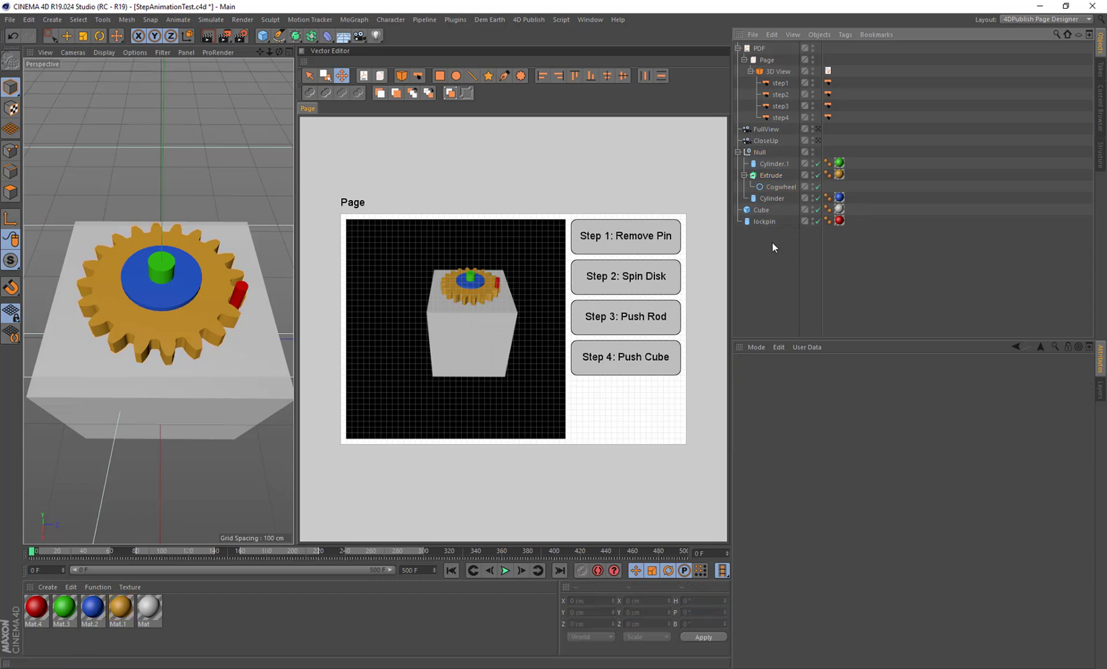
pyautogui.click(758, 151)
pyautogui.click(766, 175)
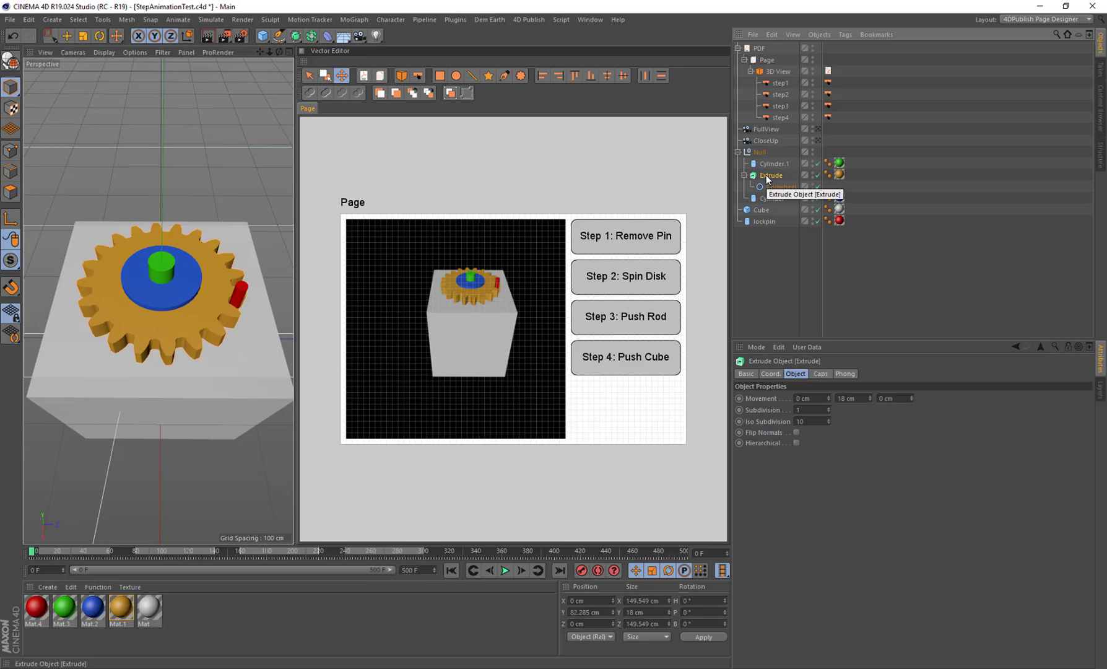
pyautogui.click(14, 60)
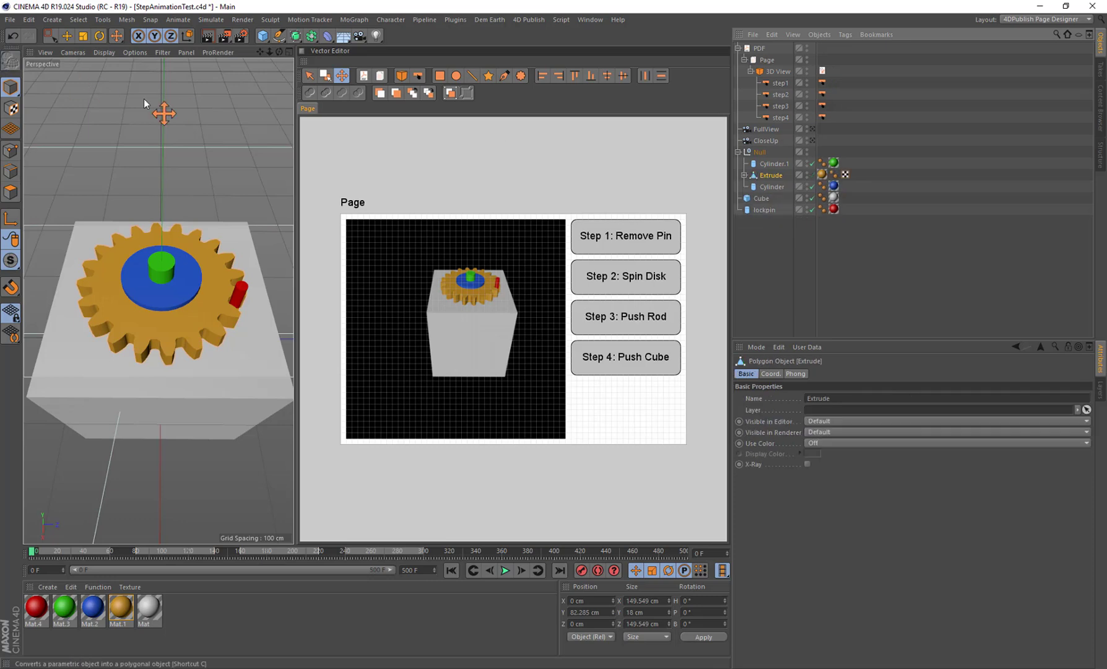
# - Merge the gear's Extrude object and its two caps into a single polygon object using Connect Objects + Delete
pyautogui.click(745, 175)
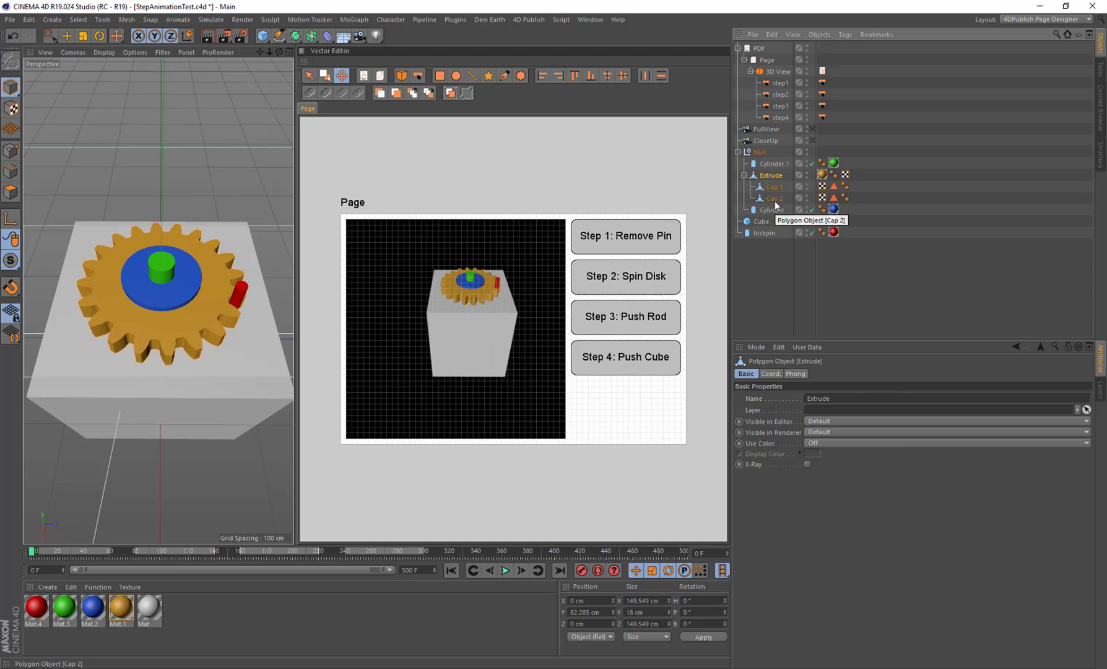
pyautogui.rightClick(769, 178)
pyautogui.moveTo(817, 184)
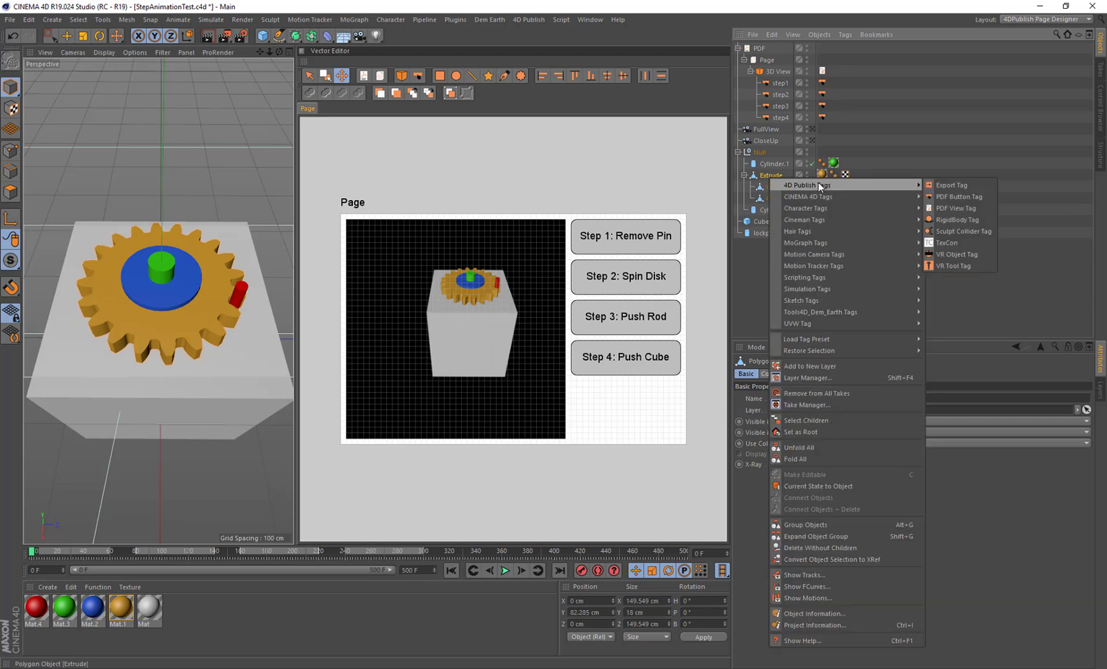
pyautogui.moveTo(892, 199)
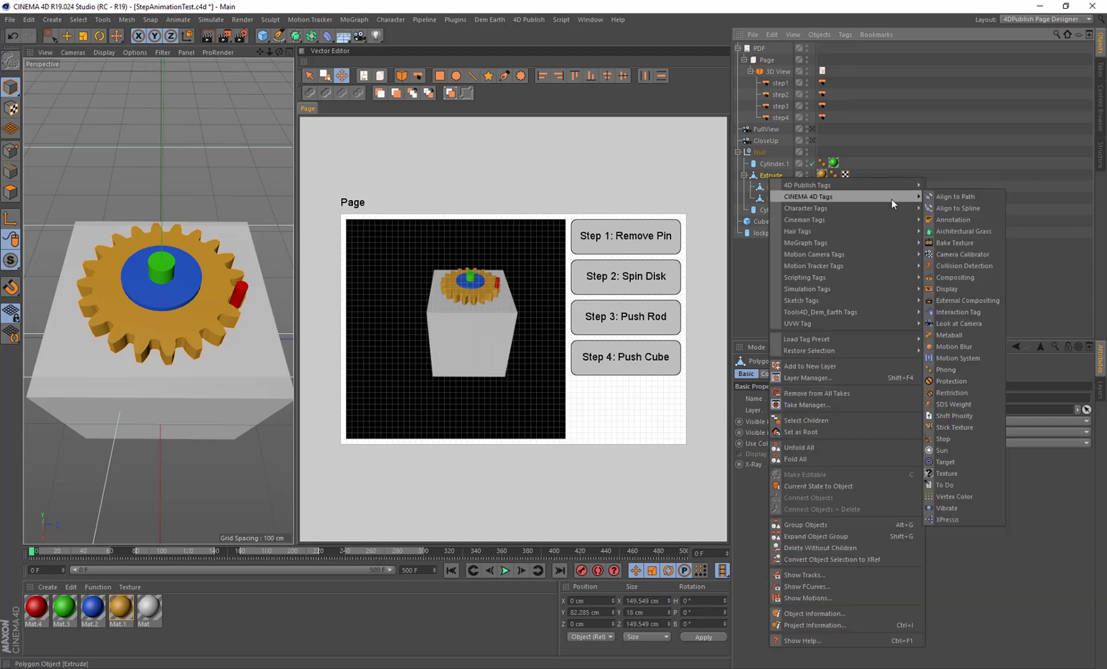
pyautogui.click(847, 486)
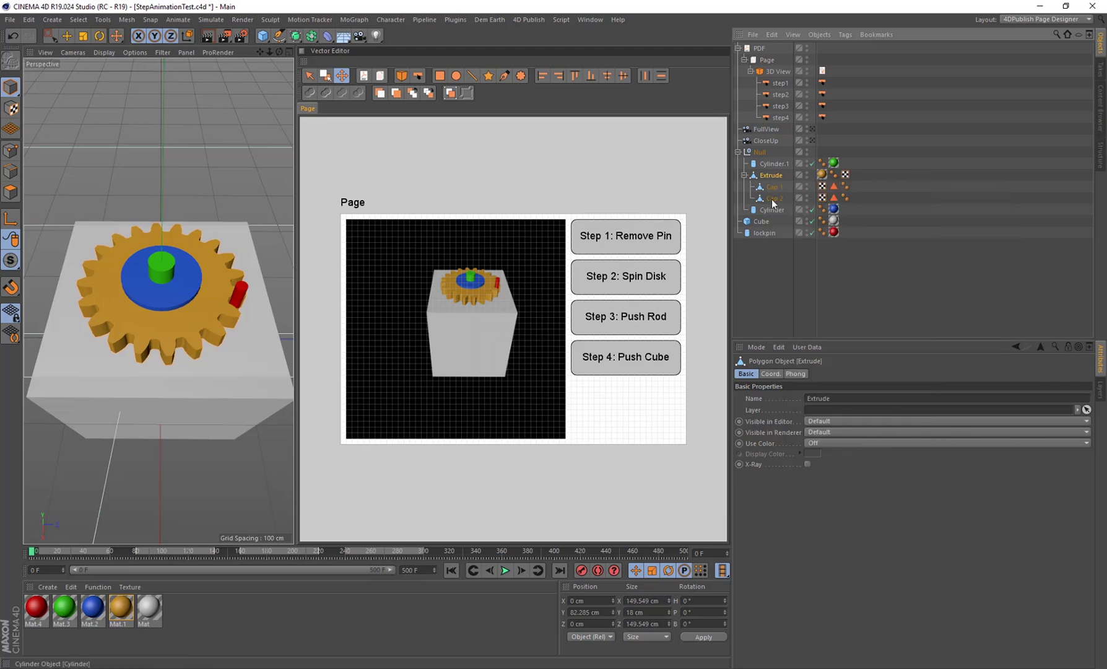
pyautogui.rightClick(769, 175)
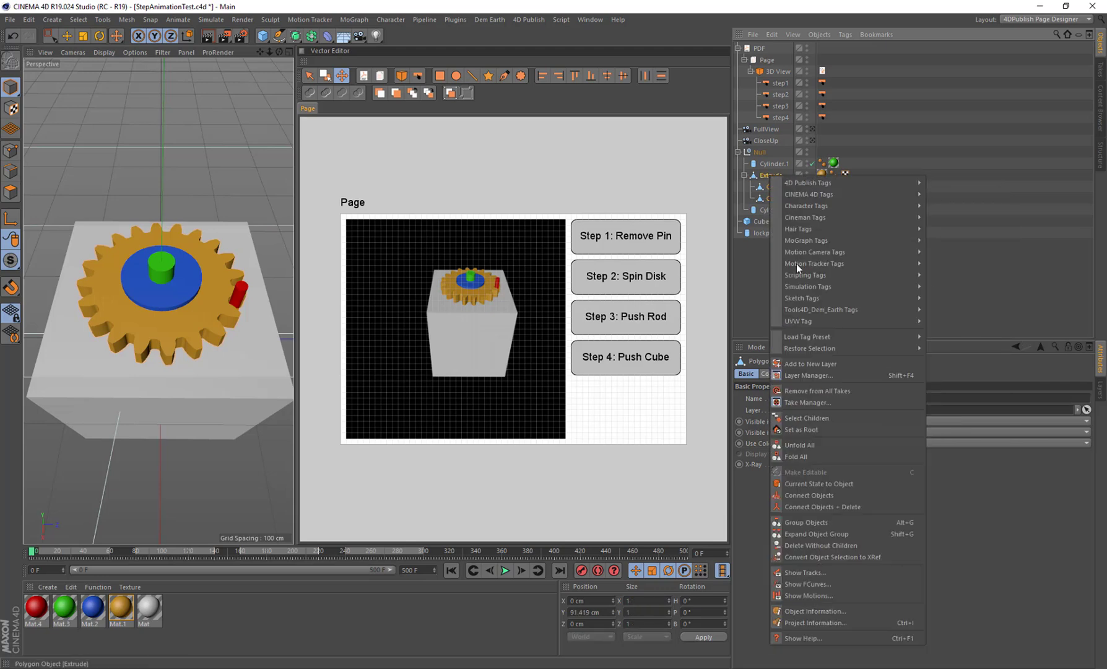
pyautogui.click(835, 506)
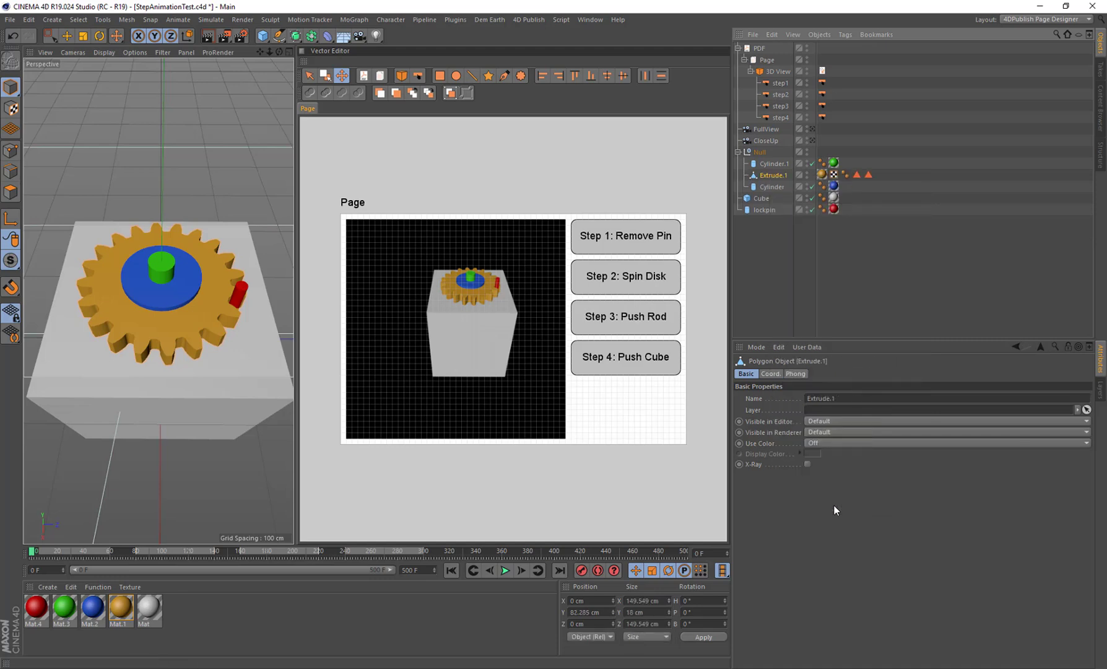
# - Delete both polygon selection tags from the merged gear object and clear the selection
pyautogui.click(856, 175)
pyautogui.press('Delete')
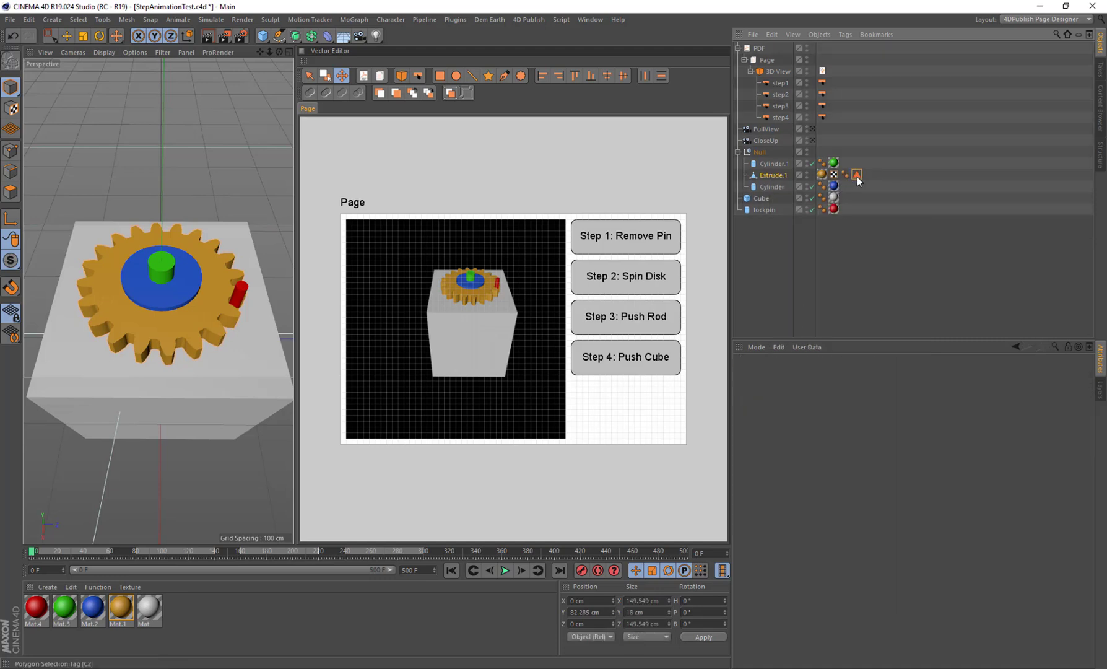
pyautogui.click(775, 174)
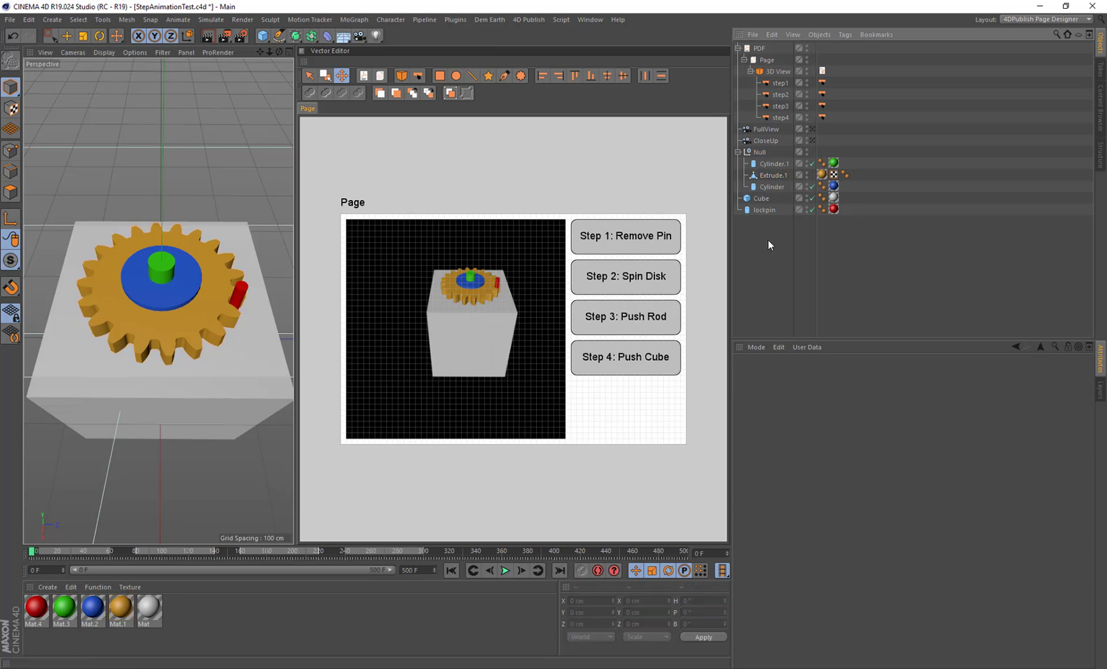
# - Export the PDF object as d:\temp\nuclearreactor and open the exported file
pyautogui.click(755, 47)
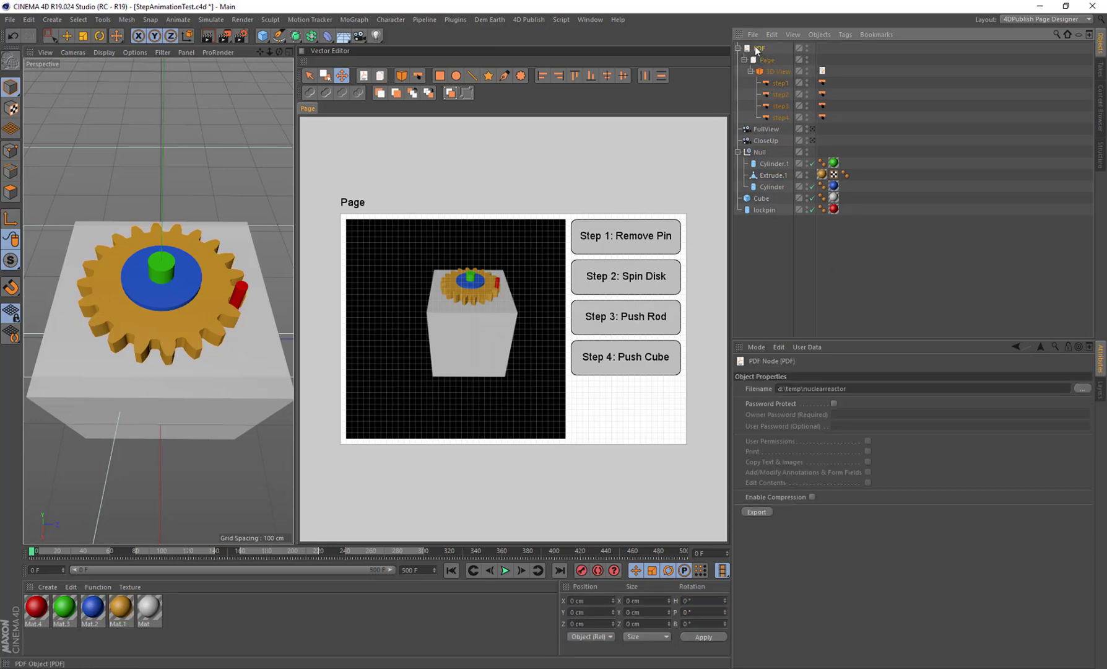
pyautogui.click(10, 19)
pyautogui.click(42, 115)
pyautogui.click(755, 512)
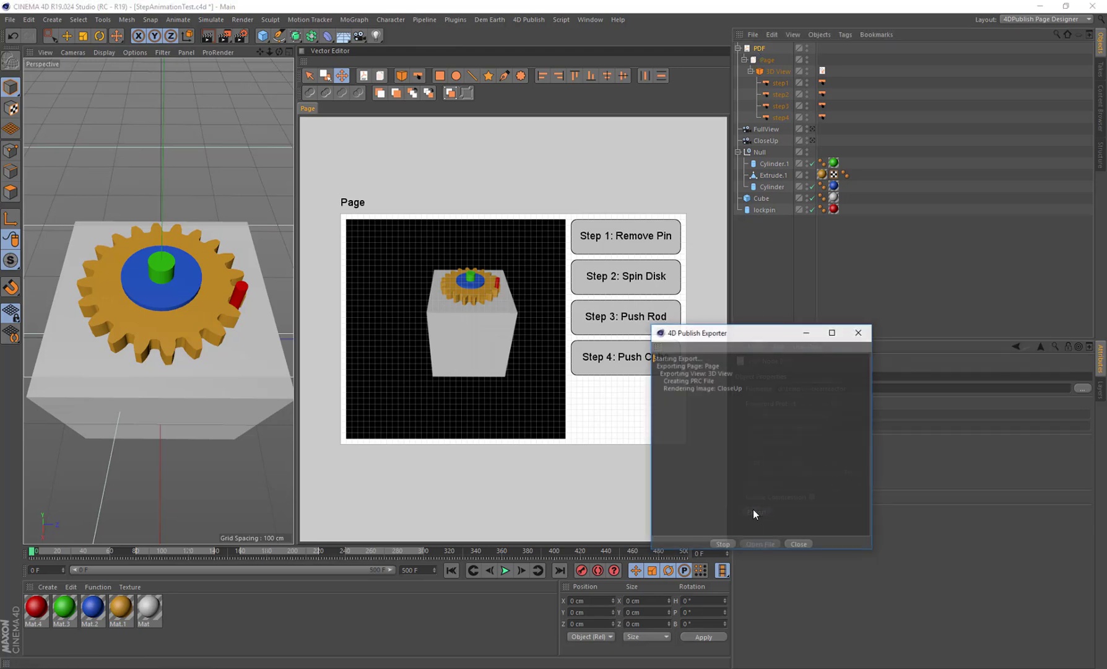
pyautogui.click(760, 544)
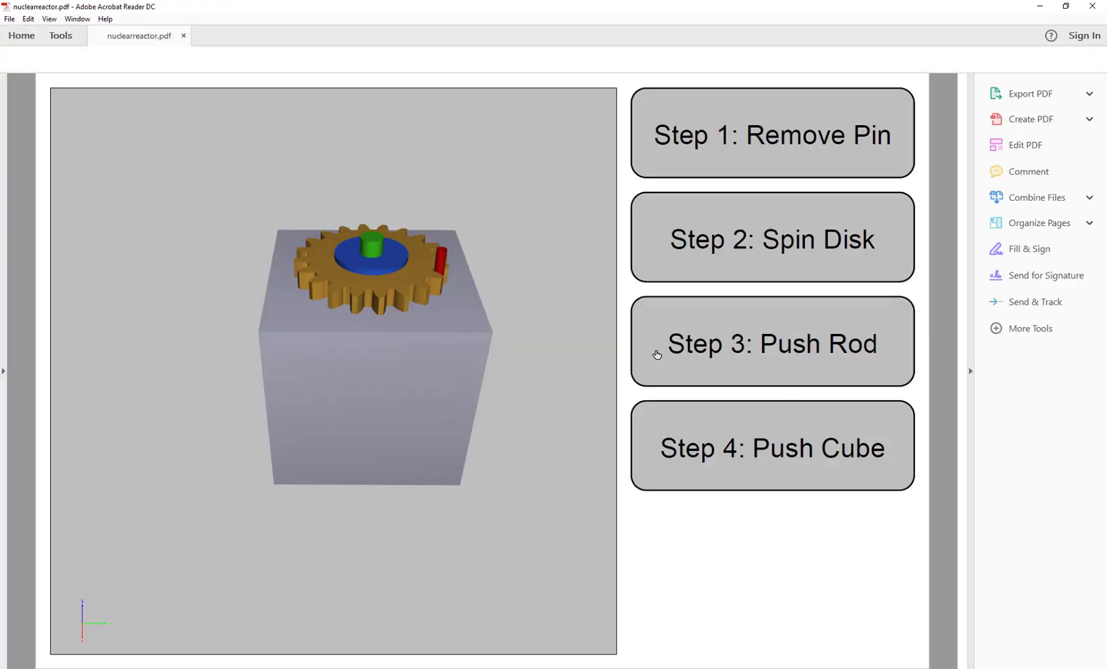
# - Test the four step buttons in the exported PDF, then close the PDF and the exporter window
pyautogui.click(756, 139)
pyautogui.click(787, 243)
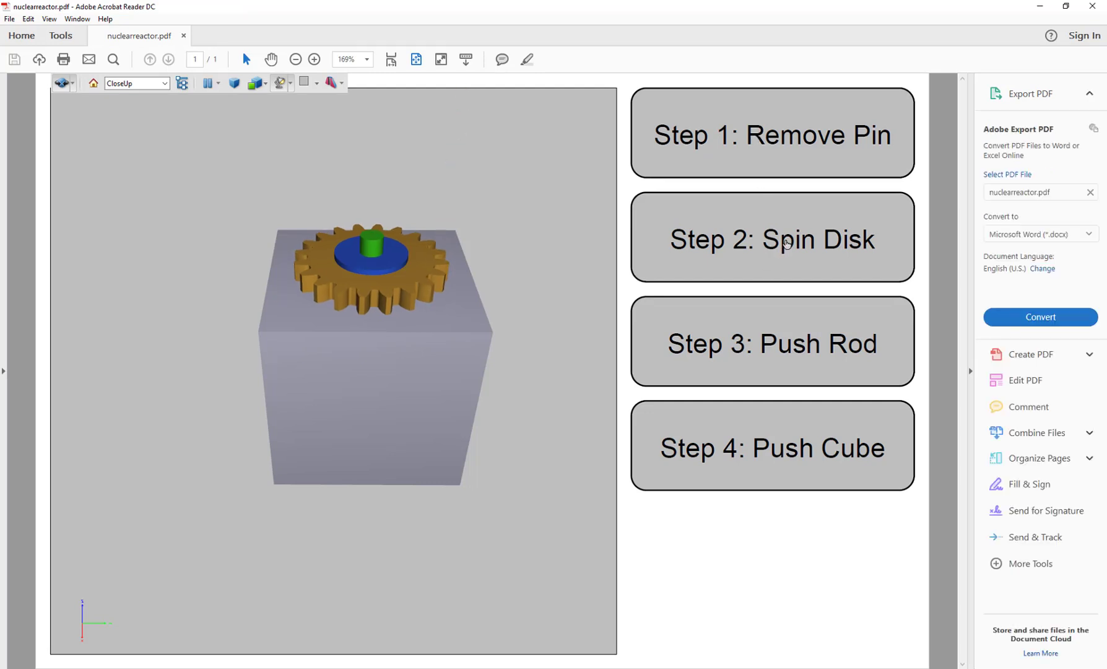
pyautogui.click(775, 345)
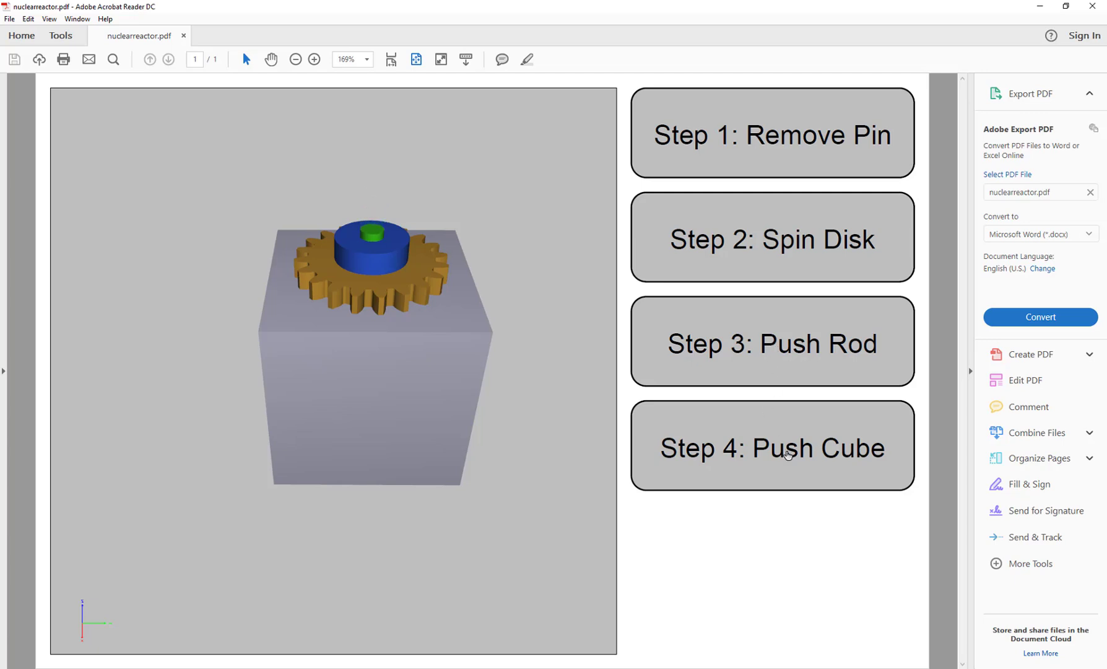
pyautogui.click(788, 454)
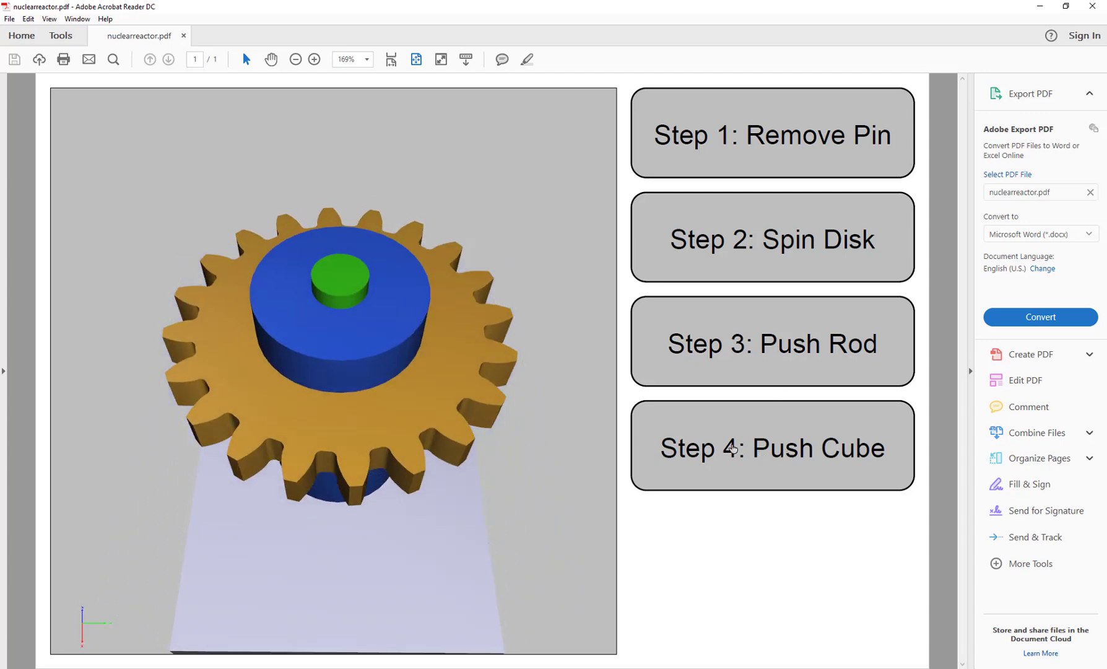
pyautogui.click(767, 125)
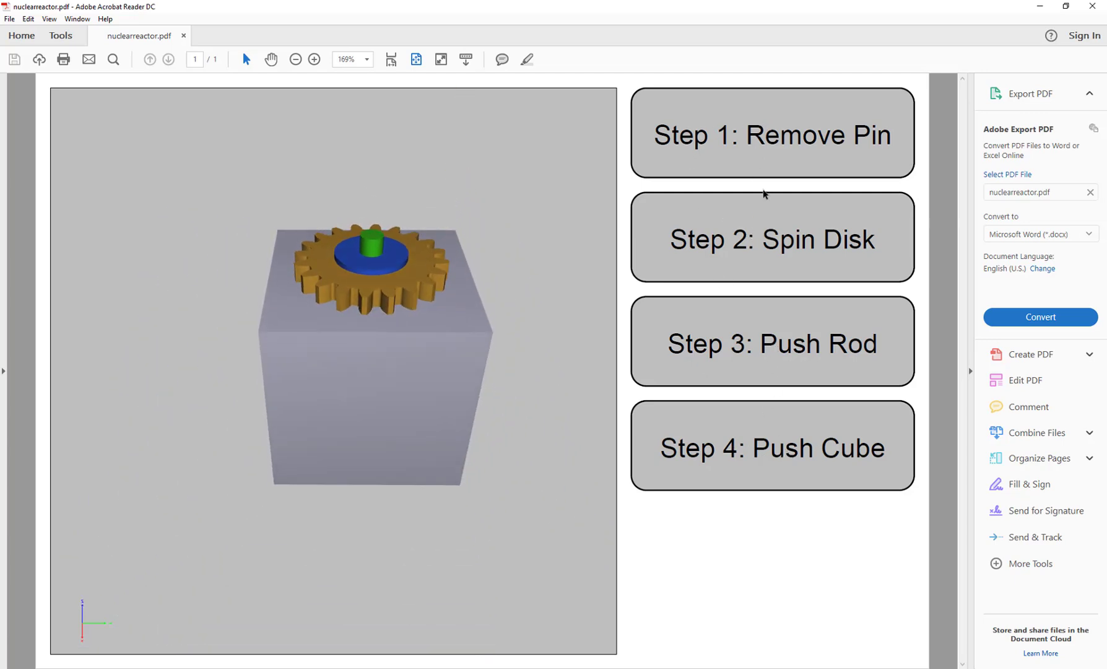
pyautogui.moveTo(376, 319)
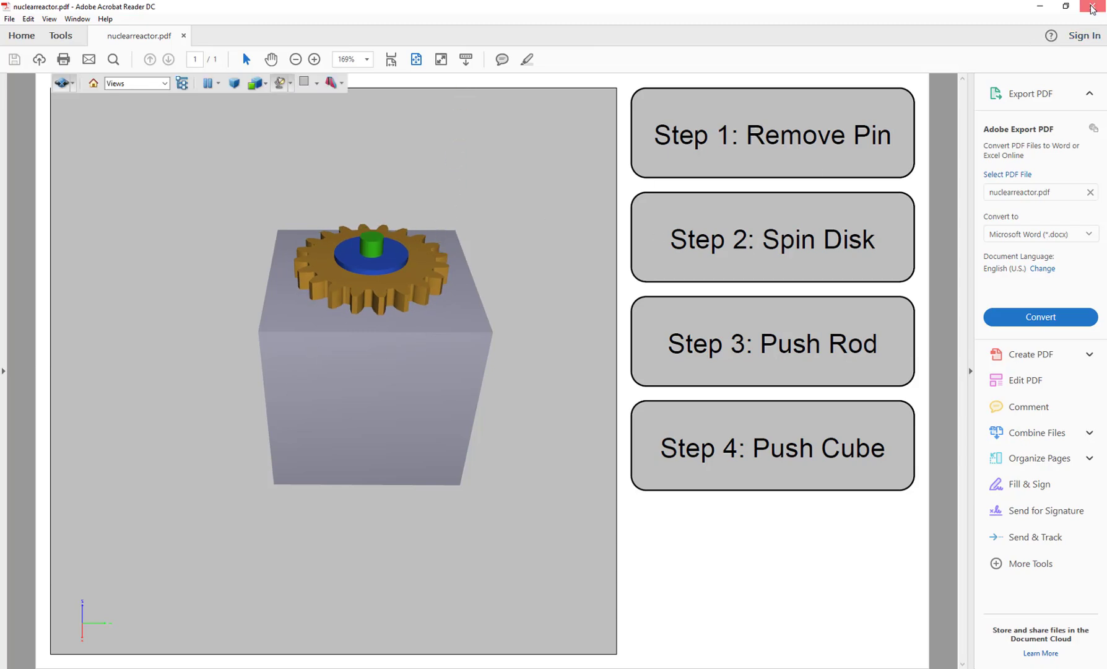
pyautogui.click(1092, 6)
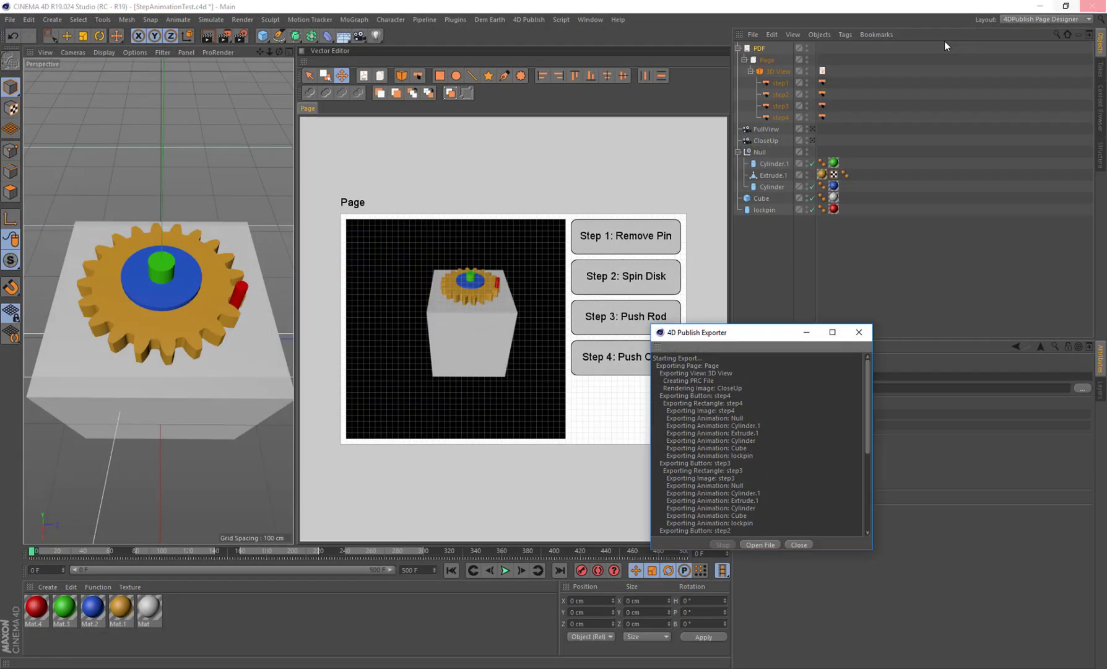
pyautogui.click(859, 332)
# - Compare the views through the CloseUp and FullView cameras to check whether their names match what they show
pyautogui.click(767, 141)
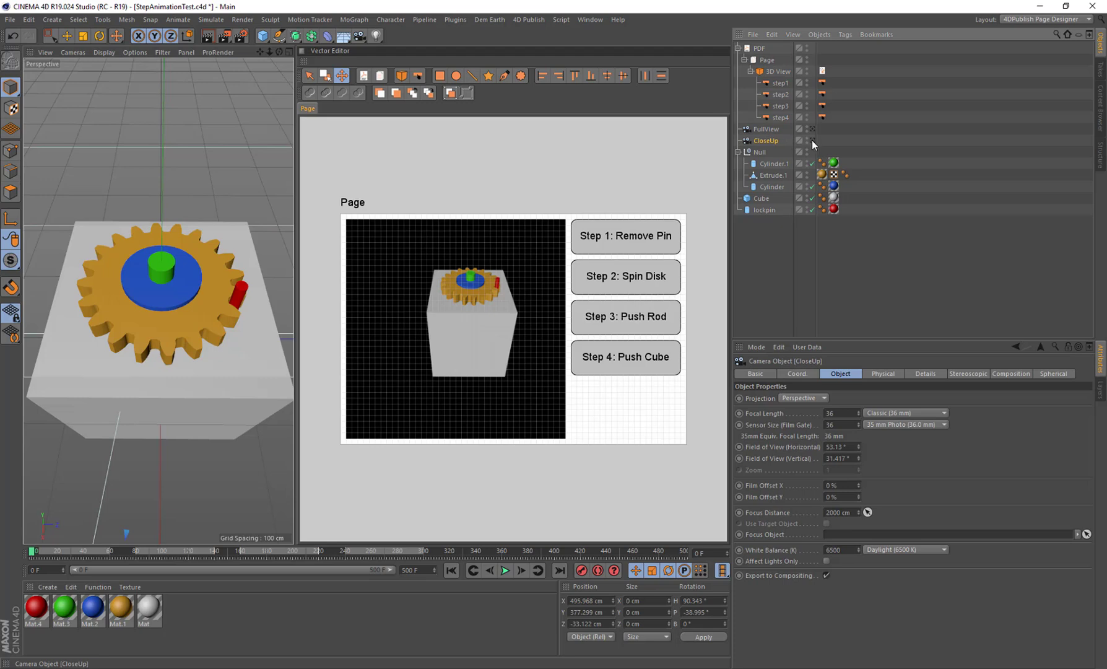
pyautogui.click(813, 139)
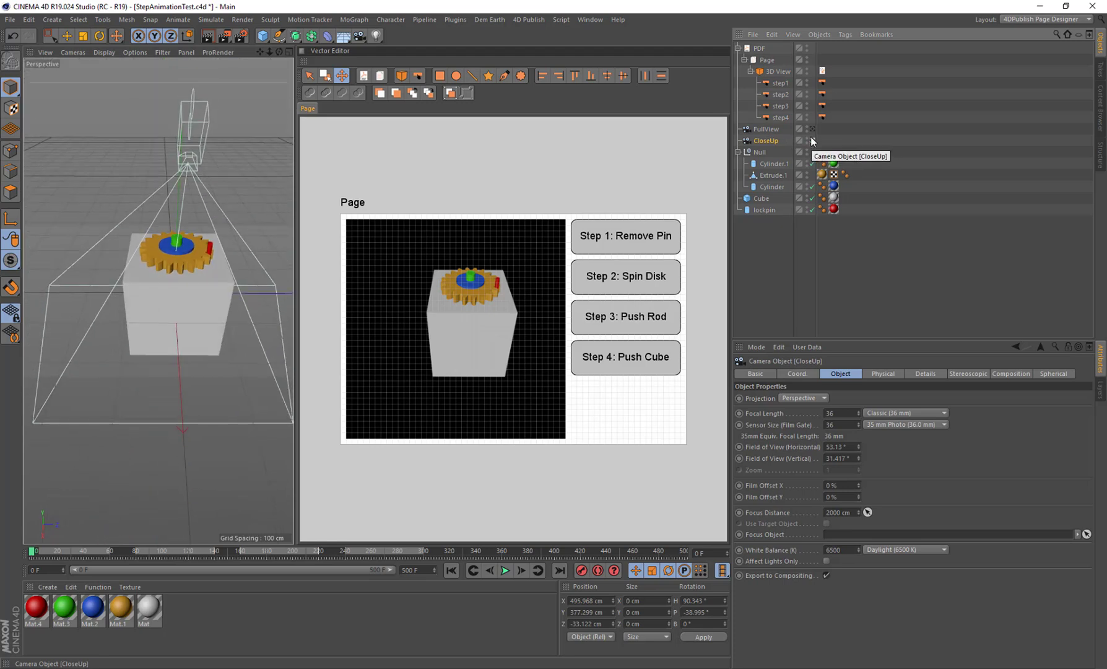
pyautogui.click(813, 128)
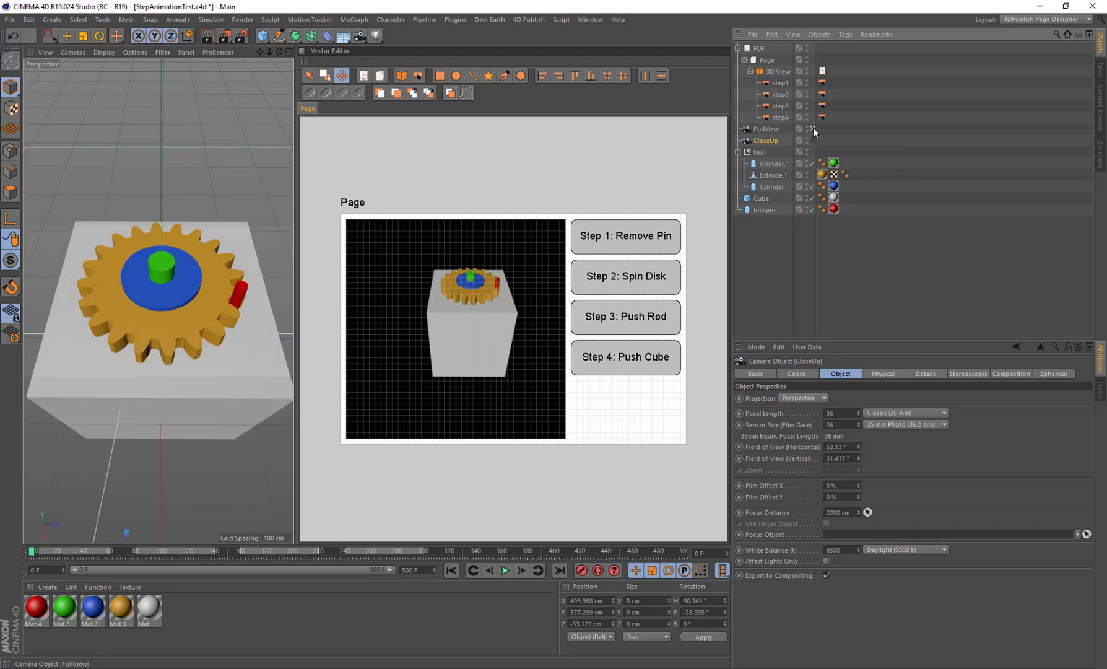
pyautogui.click(763, 129)
pyautogui.click(774, 141)
pyautogui.click(812, 140)
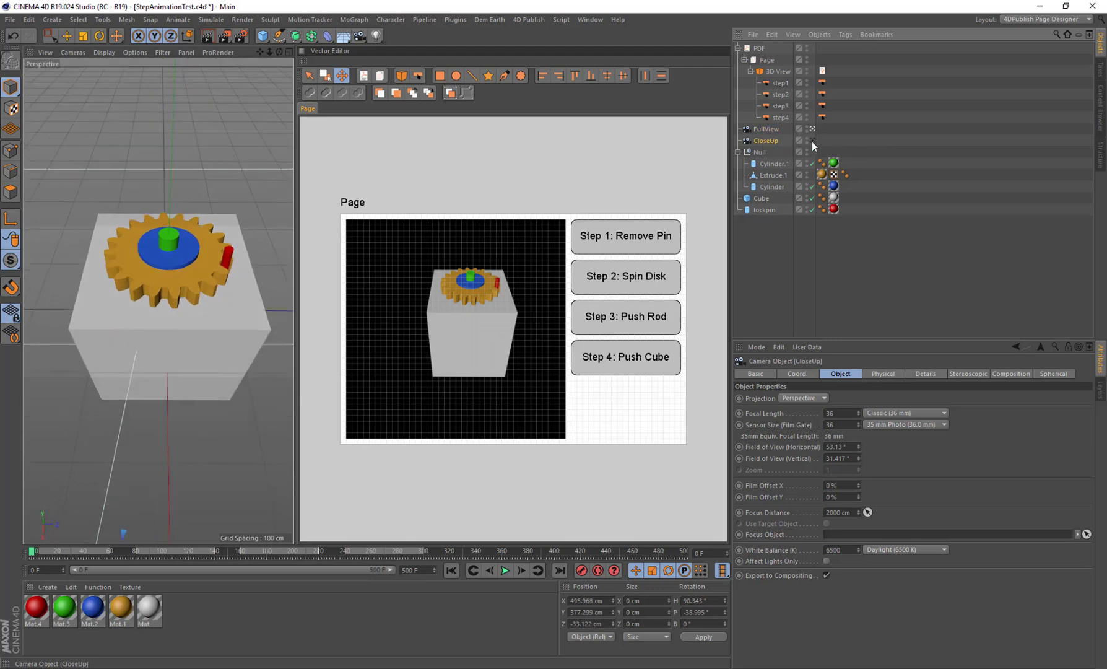
pyautogui.click(809, 129)
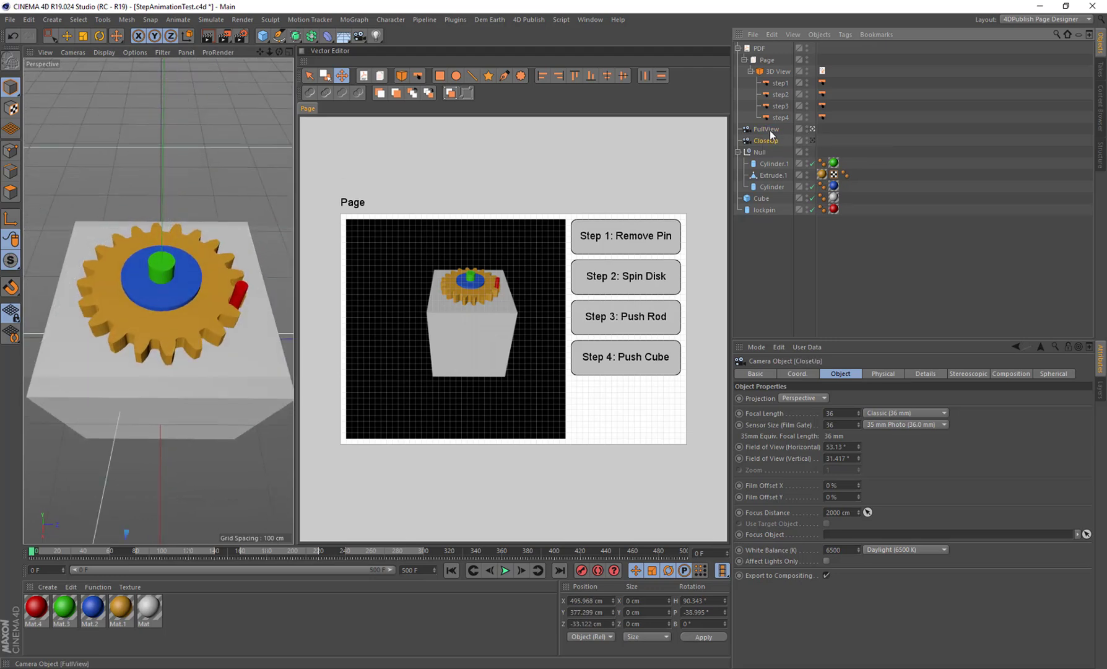
pyautogui.click(811, 140)
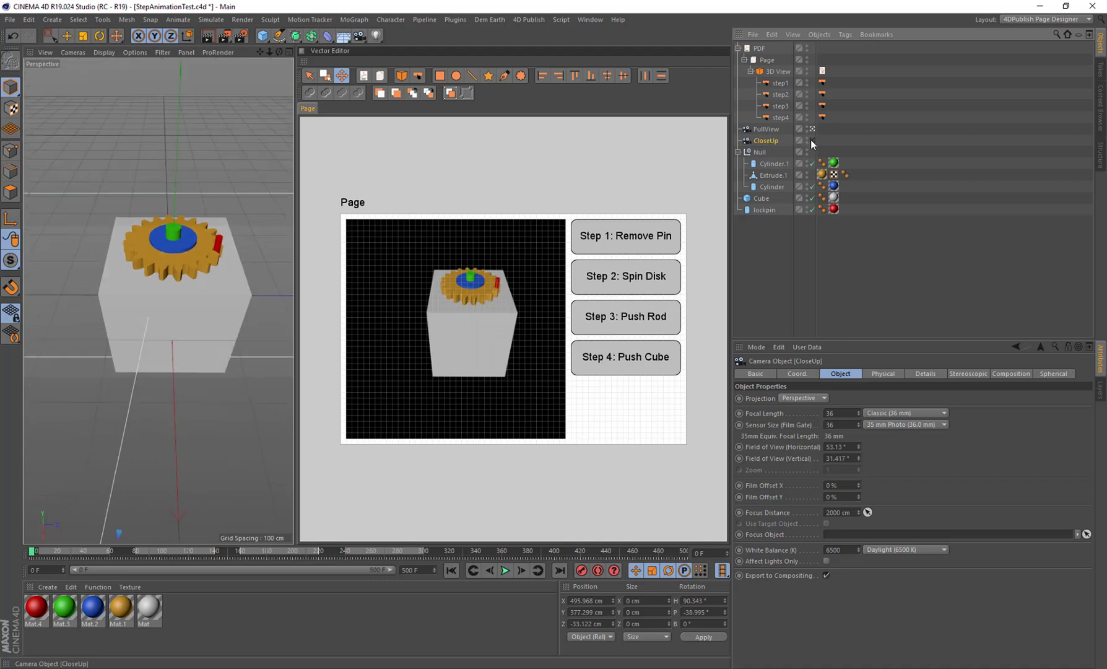
# - Swap the two camera names, renaming the FullView camera to "Closeup" and the original CloseUp camera to "FullView"
pyautogui.doubleClick(767, 129)
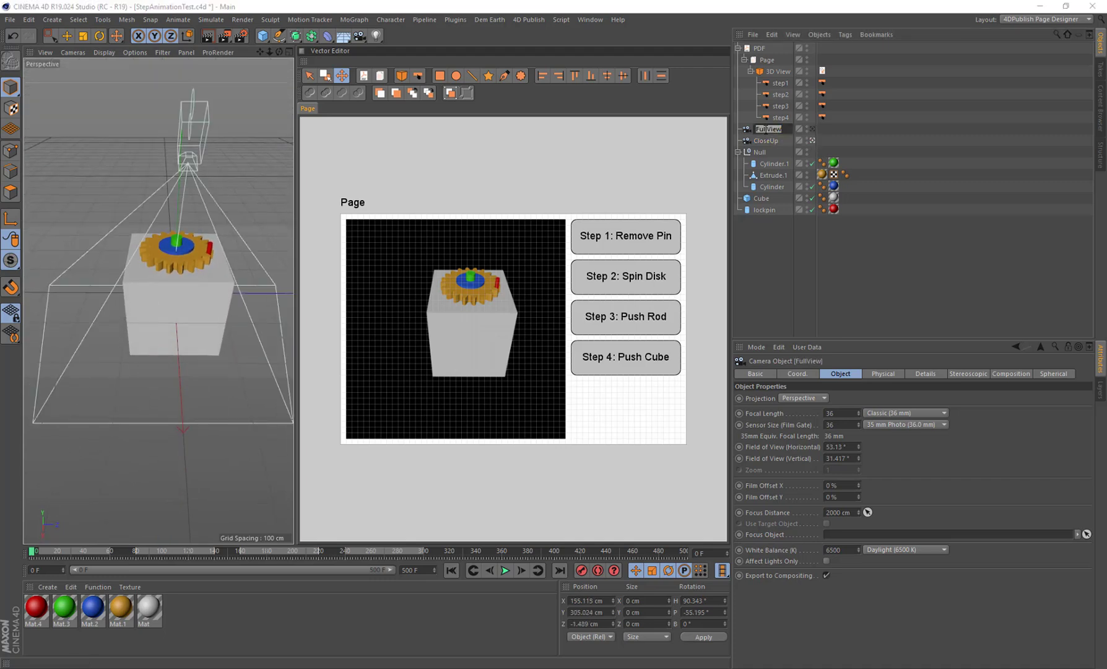
pyautogui.write('Closeup')
pyautogui.doubleClick(766, 129)
pyautogui.doubleClick(769, 141)
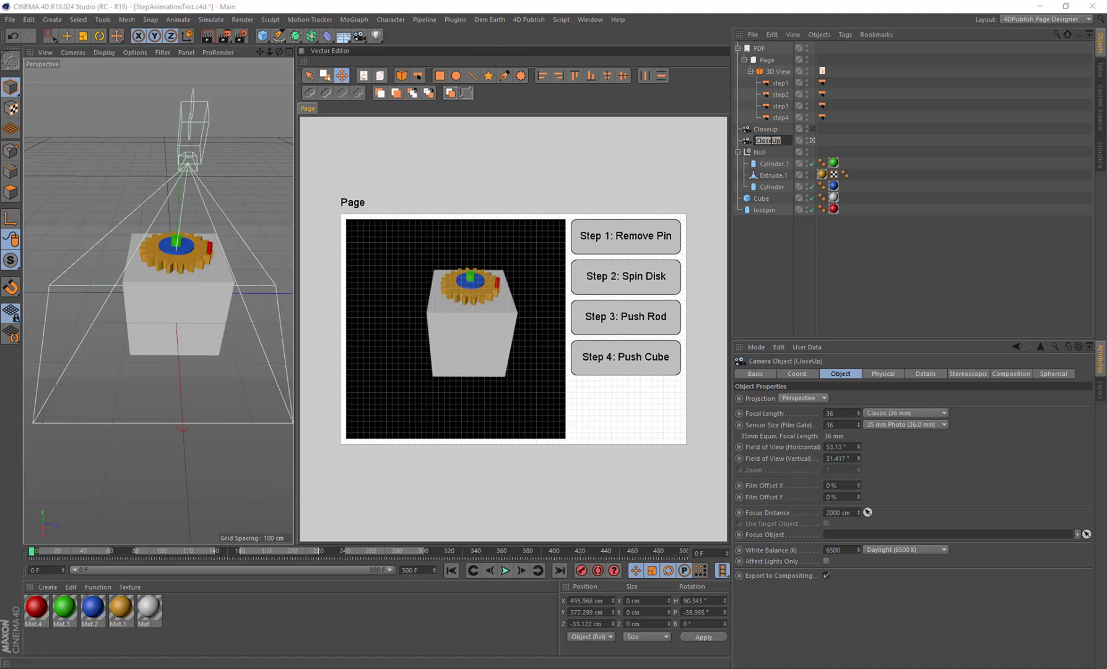
pyautogui.write('FullView')
pyautogui.press('Return')
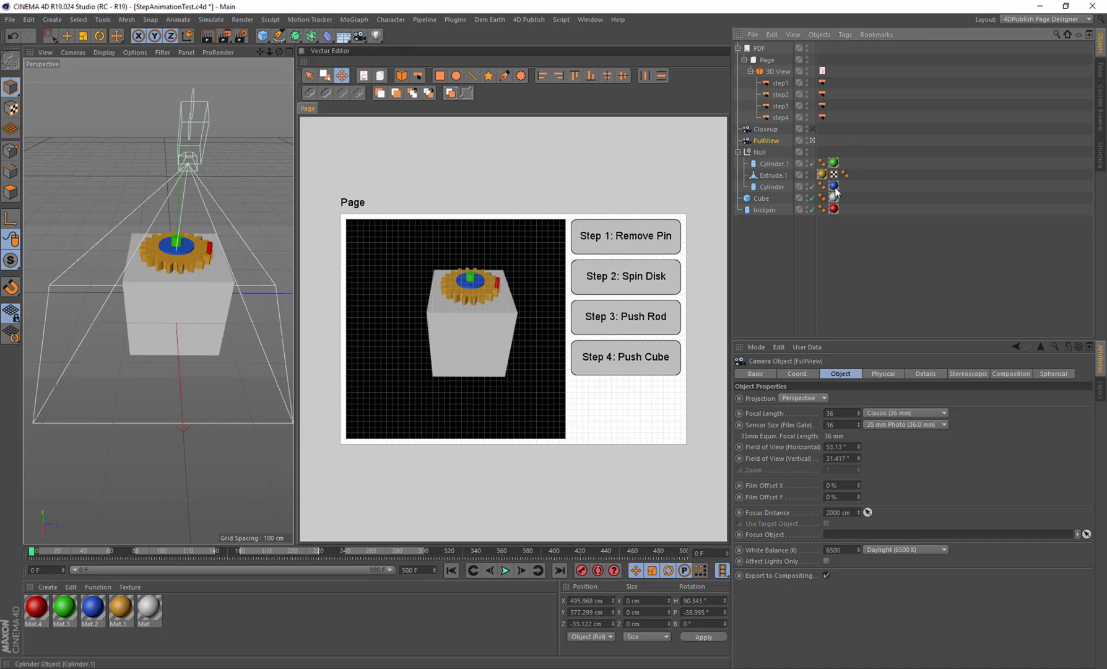
pyautogui.click(809, 145)
pyautogui.click(812, 141)
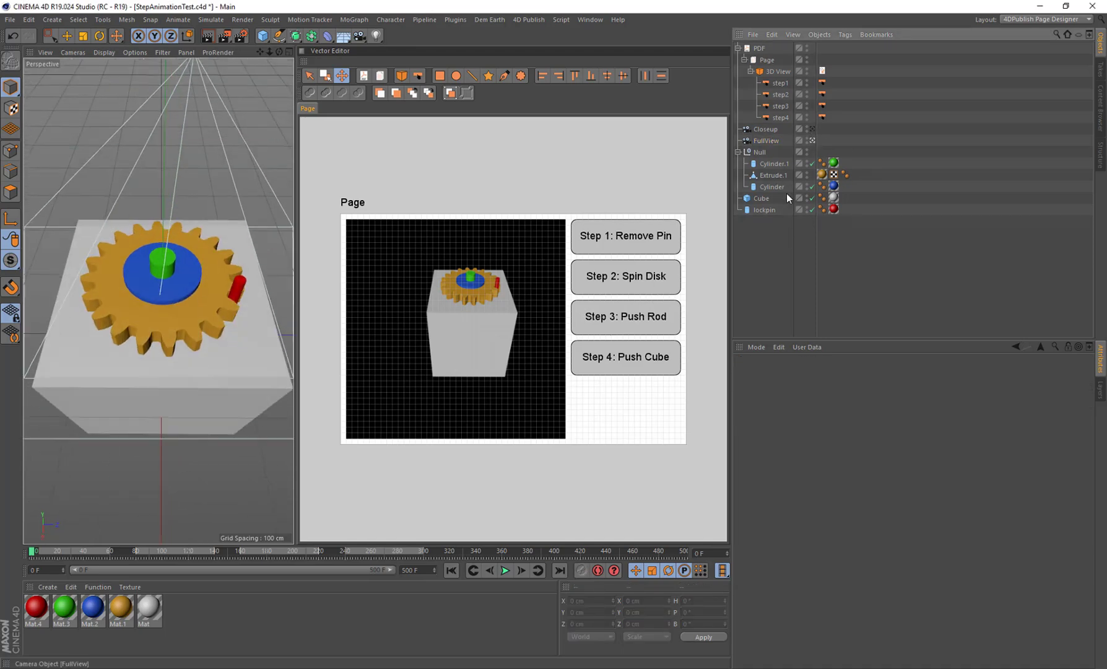
pyautogui.click(764, 130)
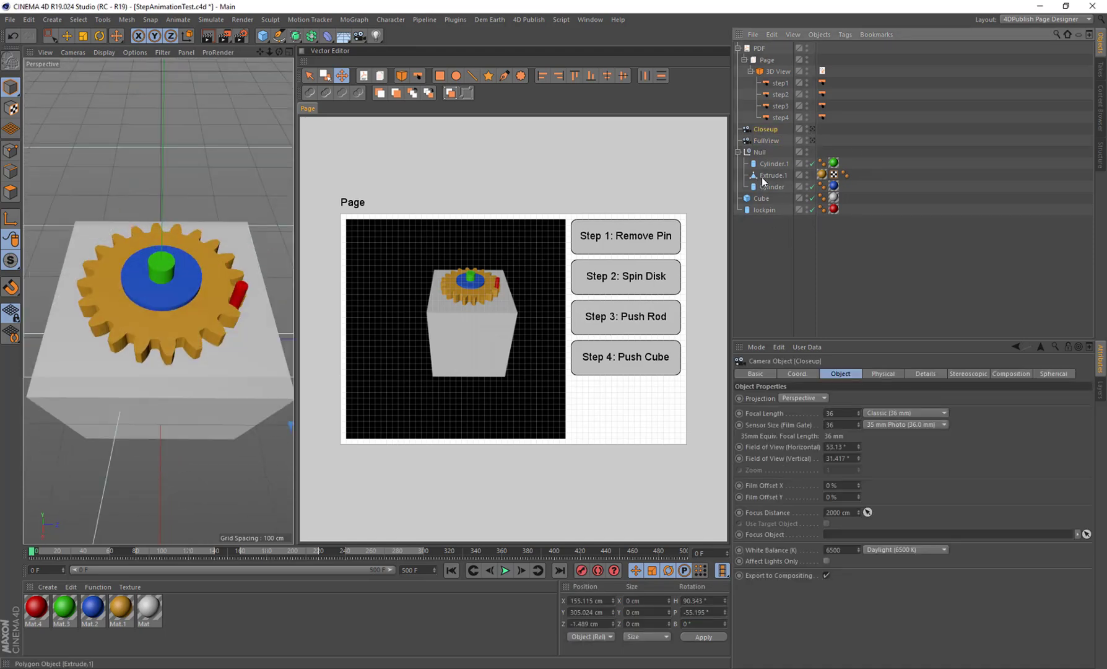
# - Assign the Closeup camera to the step1, step2 and step3 buttons together in their PDF settings
pyautogui.click(781, 85)
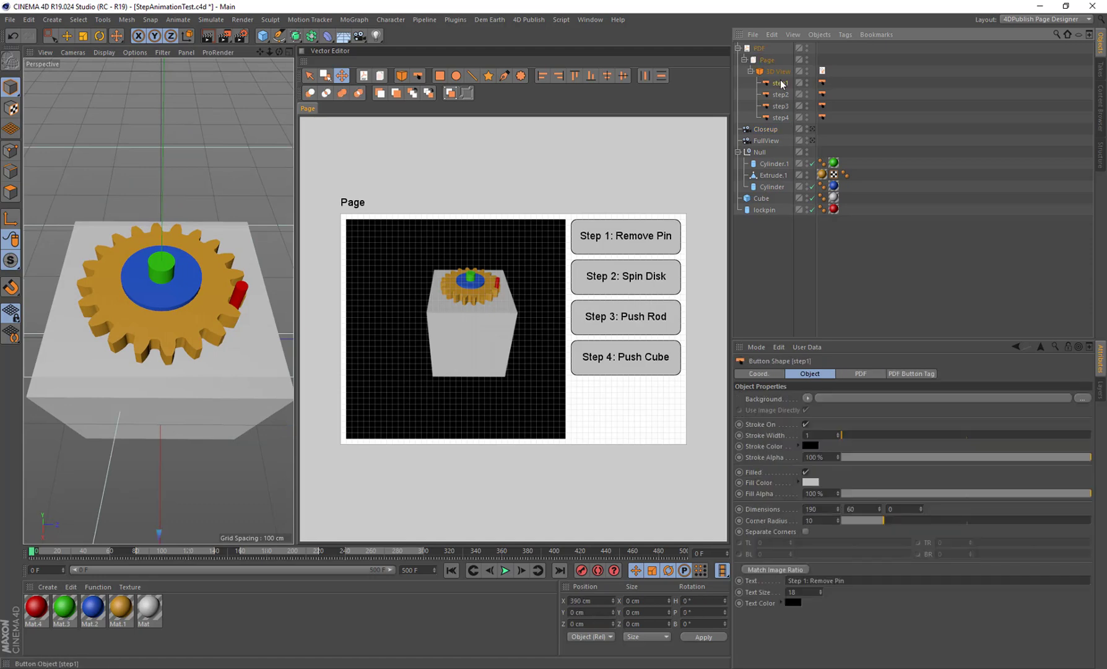
pyautogui.click(822, 83)
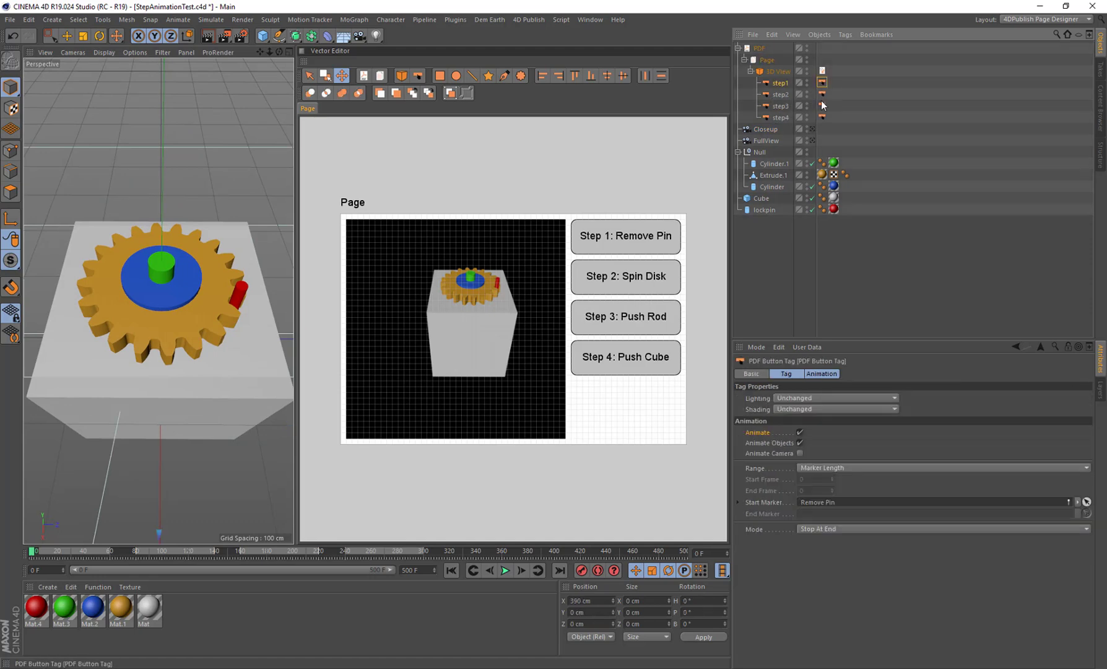
pyautogui.keyDown('shift'); pyautogui.click(822, 105); pyautogui.keyUp('shift')
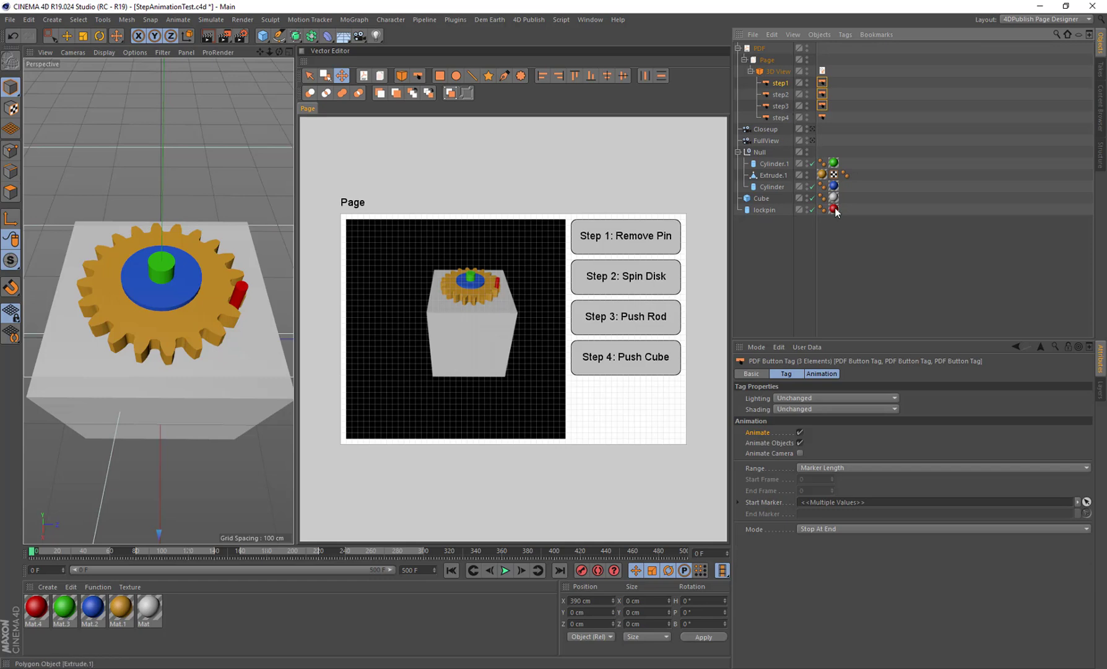
pyautogui.click(780, 94)
pyautogui.keyDown('ctrl'); pyautogui.click(780, 82); pyautogui.keyUp('ctrl')
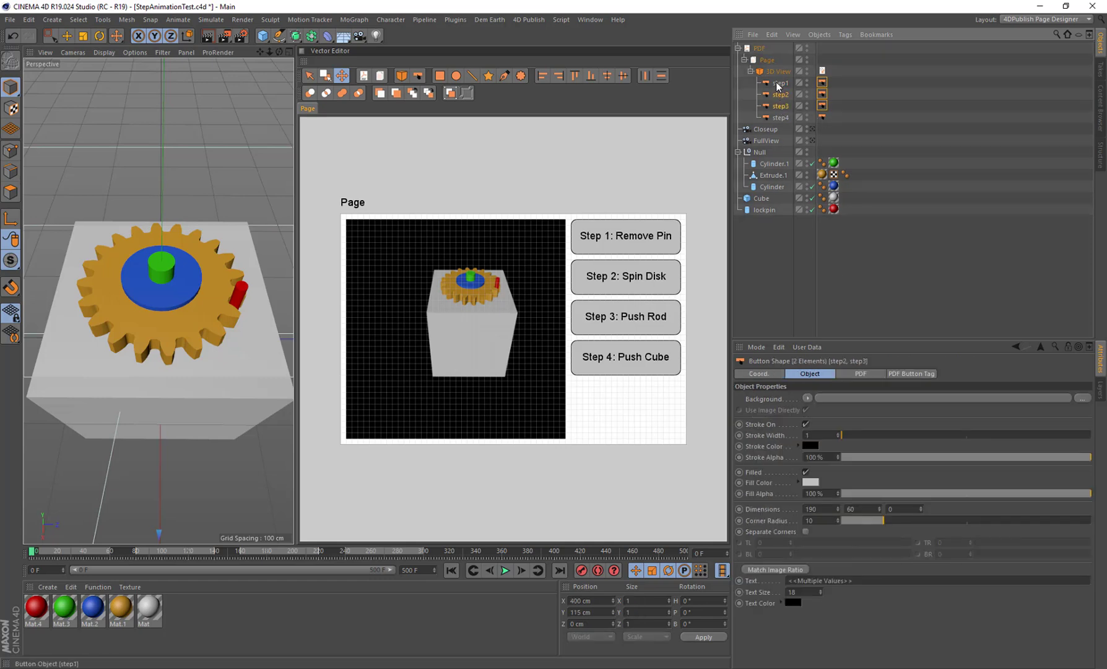
pyautogui.keyDown('ctrl'); pyautogui.click(780, 106); pyautogui.keyUp('ctrl')
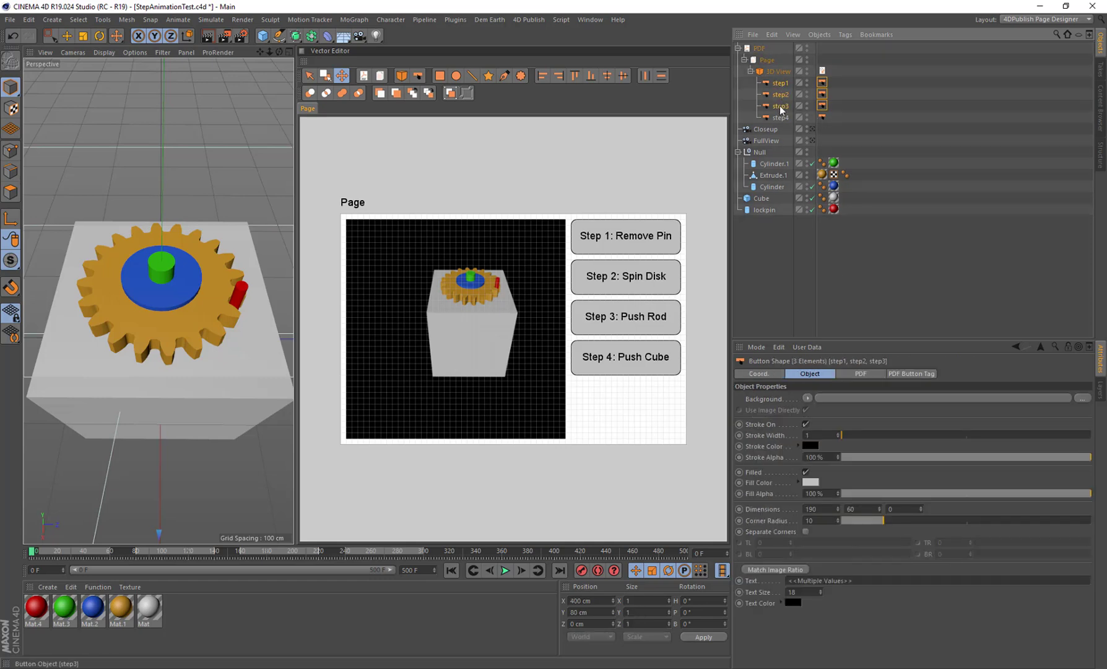
pyautogui.click(857, 373)
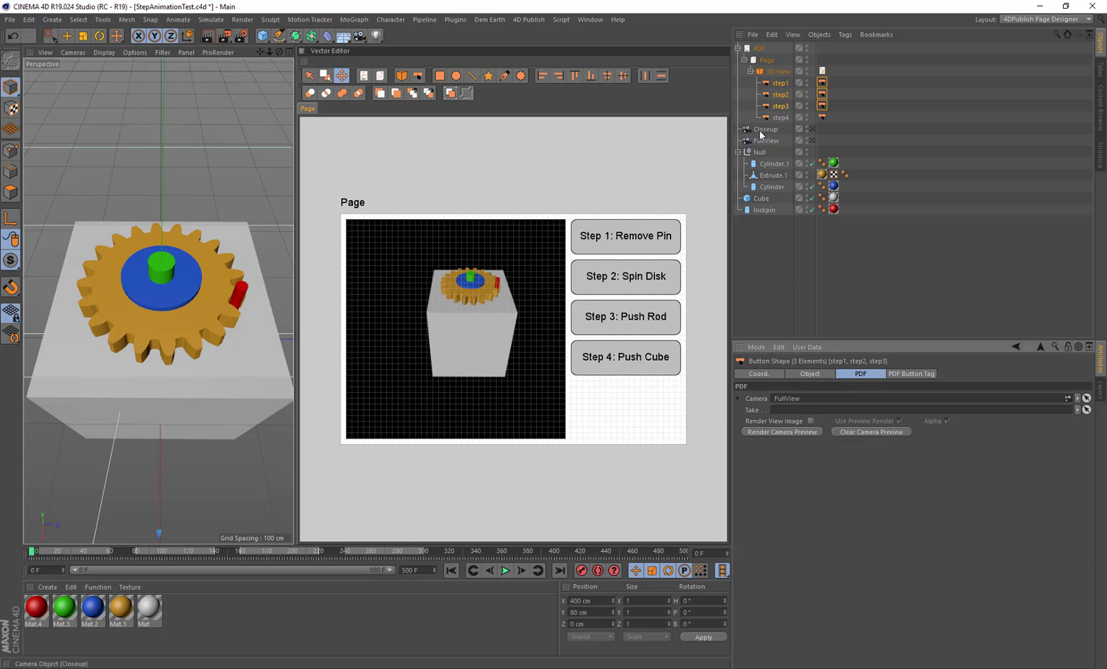
pyautogui.moveTo(760, 134); pyautogui.dragTo(790, 350)
pyautogui.moveTo(802, 402); pyautogui.dragTo(801, 402)
# - Assign the FullView camera to the step4 button in its PDF settings, leaving nothing selected
pyautogui.click(781, 117)
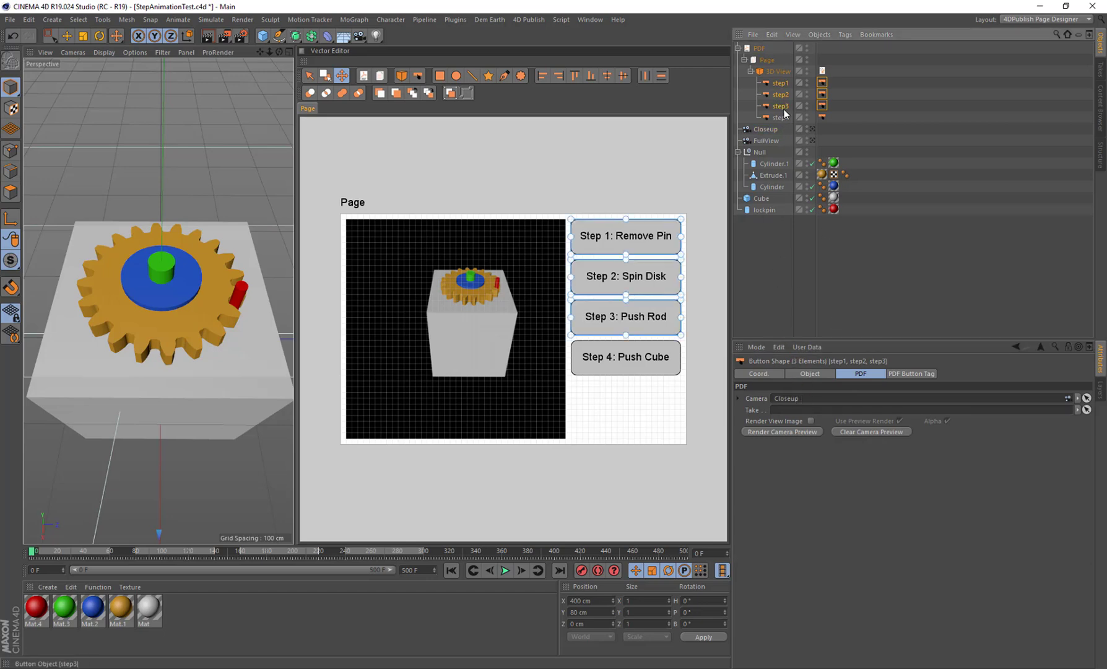
pyautogui.moveTo(766, 140); pyautogui.dragTo(794, 319)
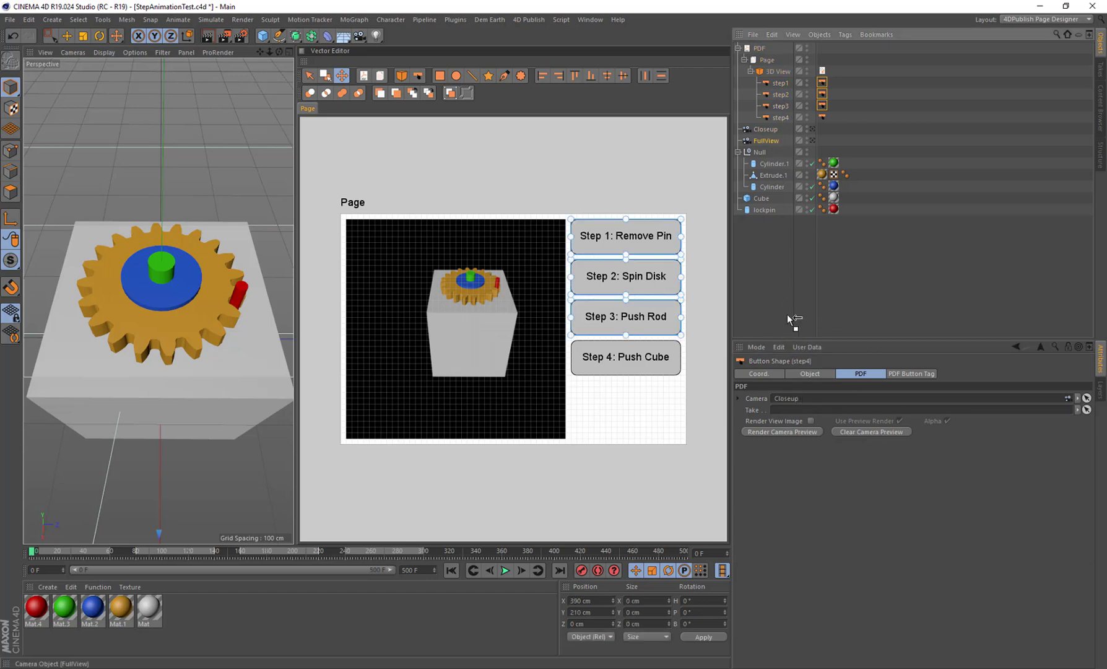
pyautogui.moveTo(801, 401); pyautogui.dragTo(803, 401)
pyautogui.click(782, 245)
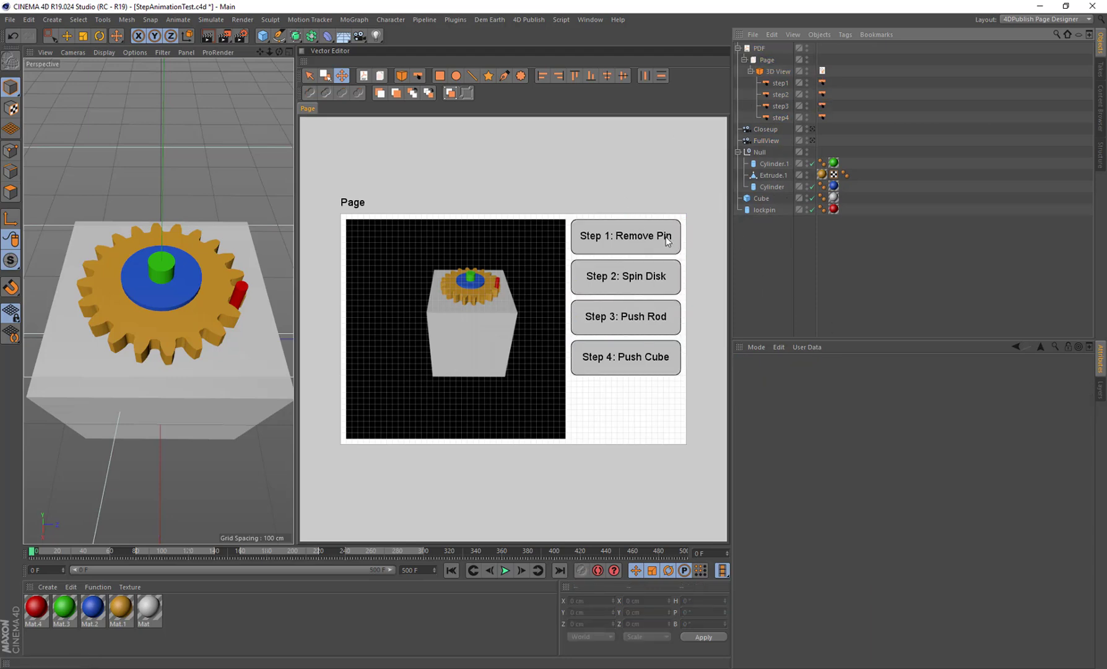
# - Set the 3D view on the page to use the Closeup camera
pyautogui.click(763, 130)
pyautogui.click(766, 132)
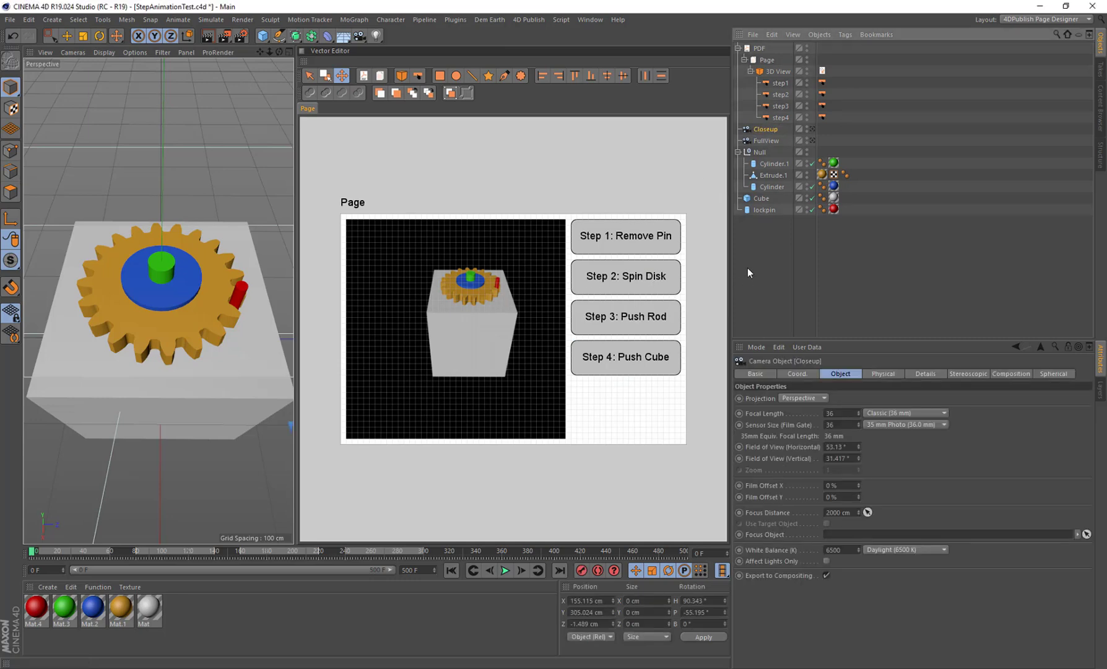
pyautogui.click(537, 293)
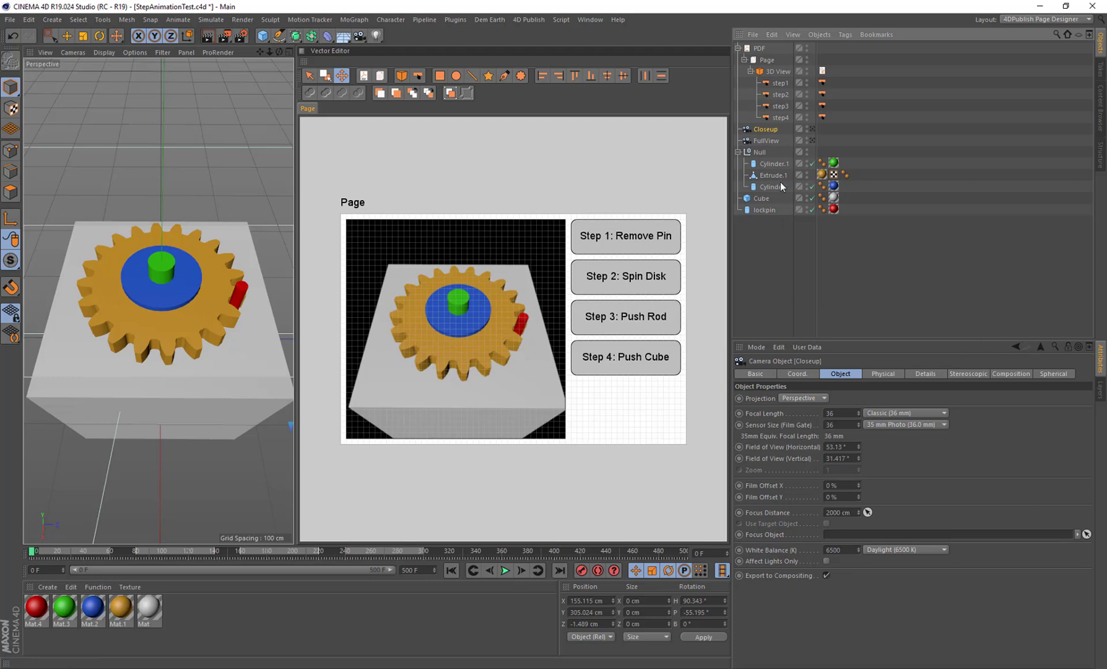
# - Save the scene and export the PDF from the PDF node
pyautogui.click(759, 48)
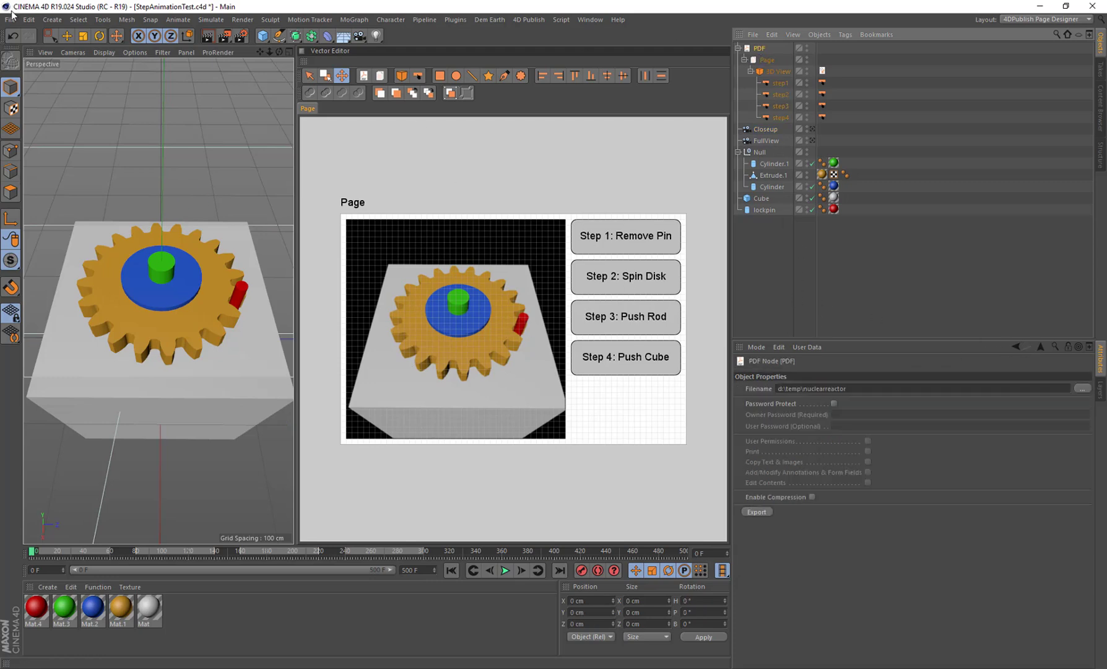
pyautogui.click(10, 19)
pyautogui.click(24, 113)
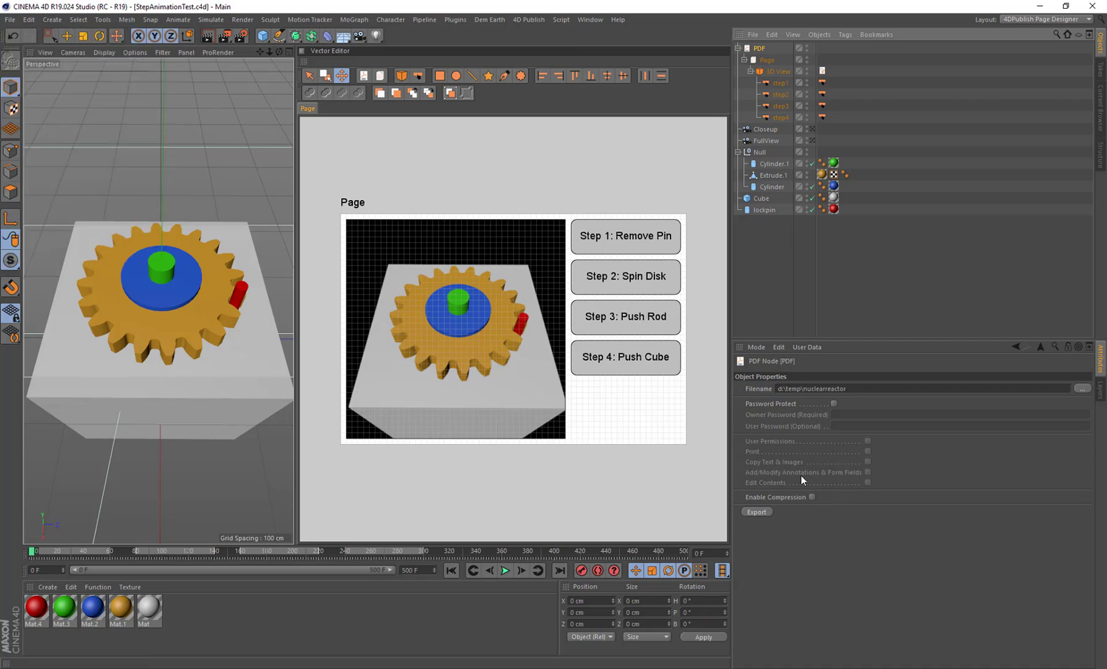
pyautogui.click(756, 511)
pyautogui.click(760, 545)
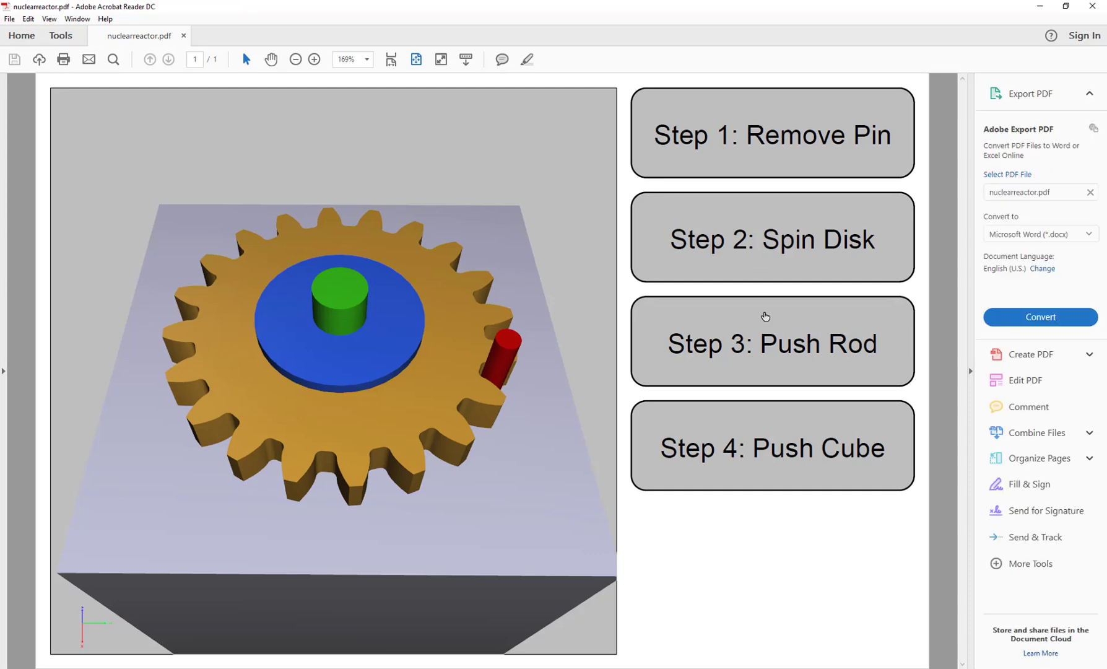
# - Play steps 1 to 4 in order in the exported nuclearreactor.pdf to check each animation and camera view
pyautogui.moveTo(512, 390)
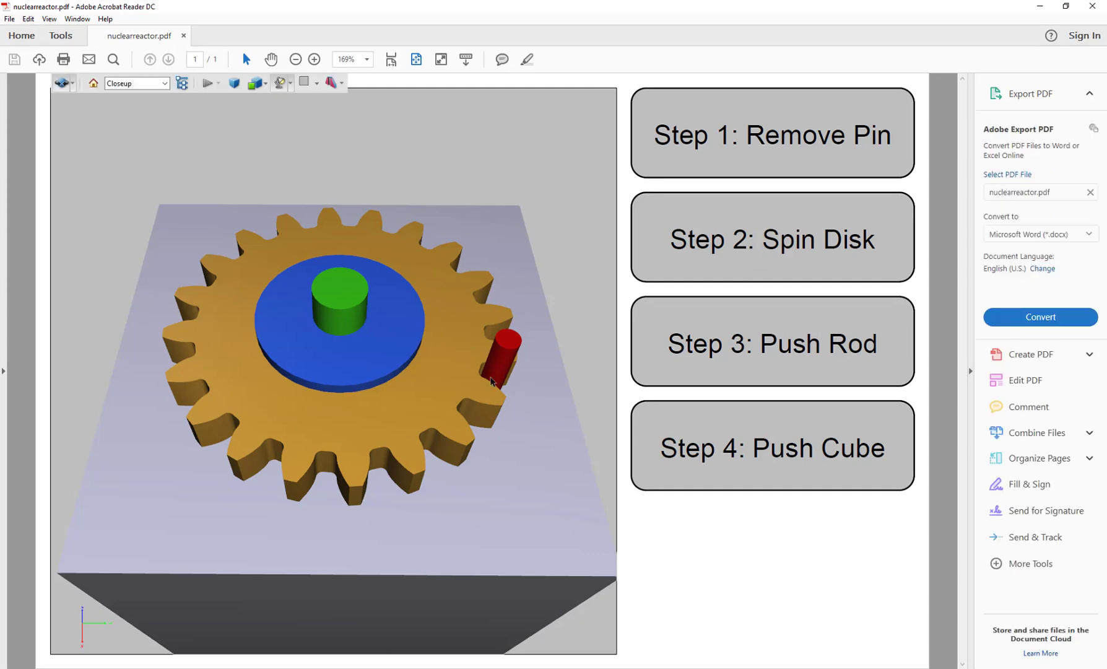
pyautogui.click(800, 144)
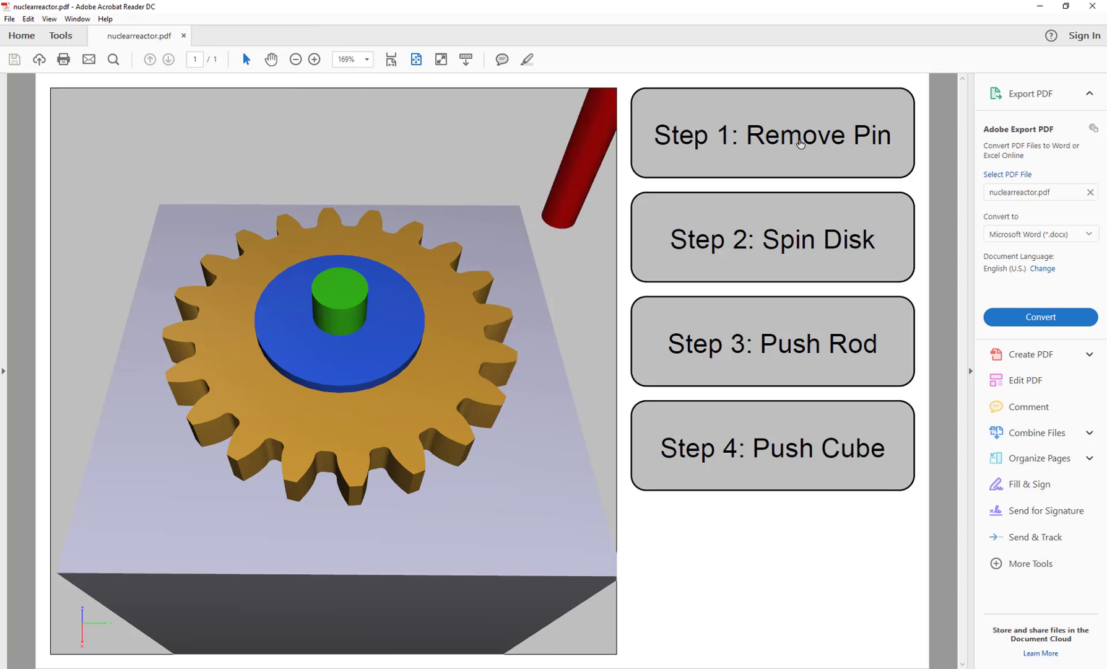
pyautogui.click(778, 241)
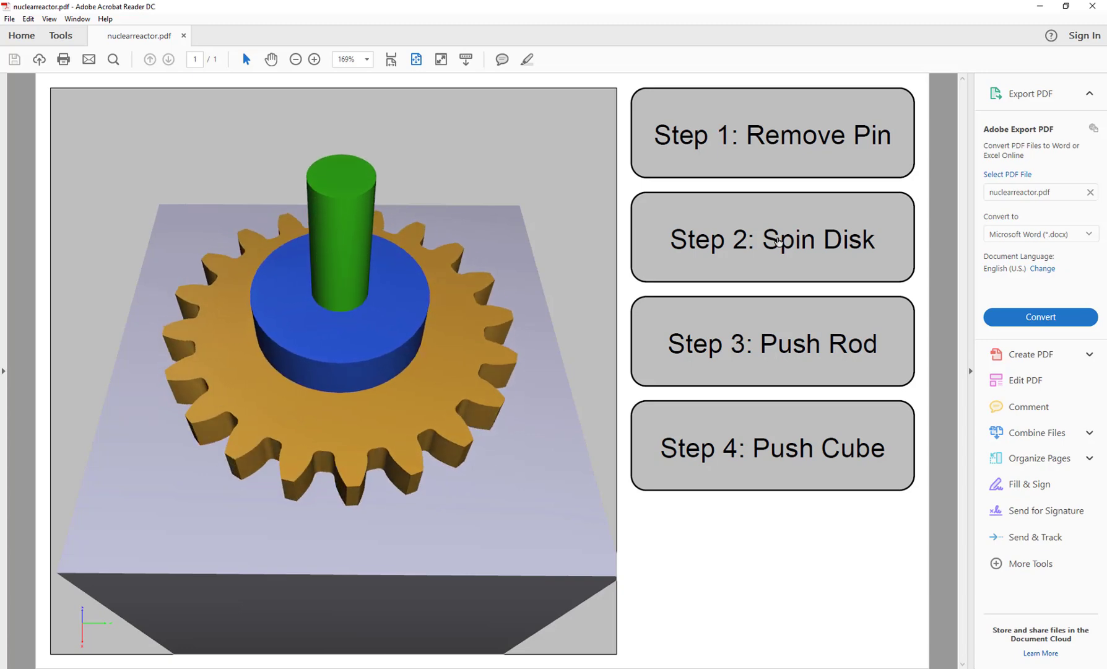
pyautogui.click(791, 346)
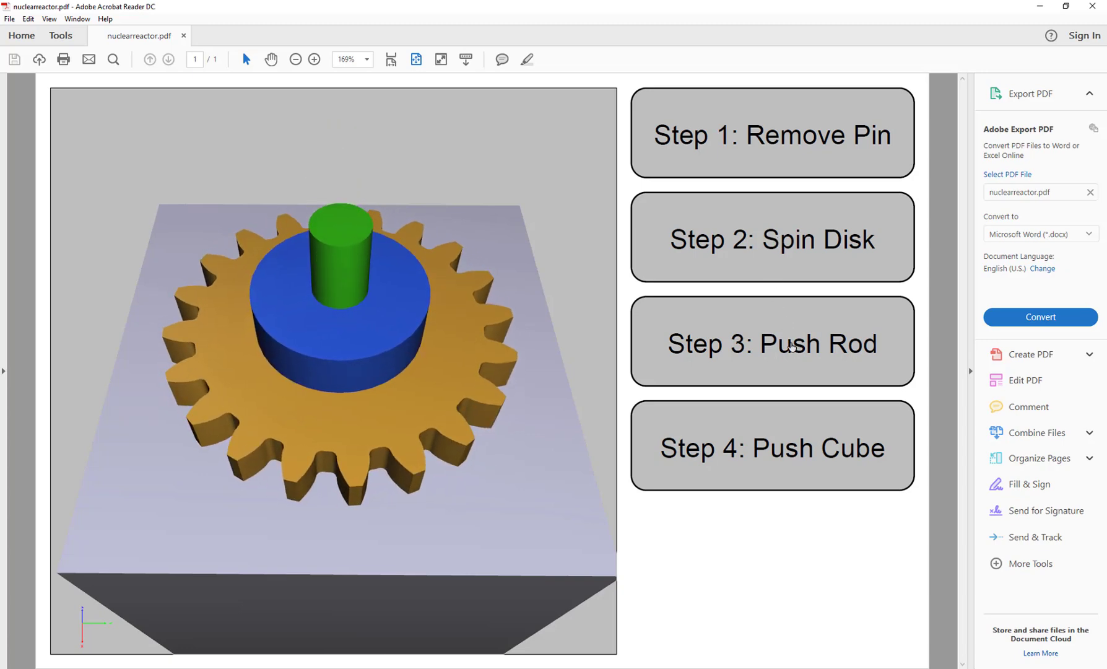
pyautogui.click(787, 459)
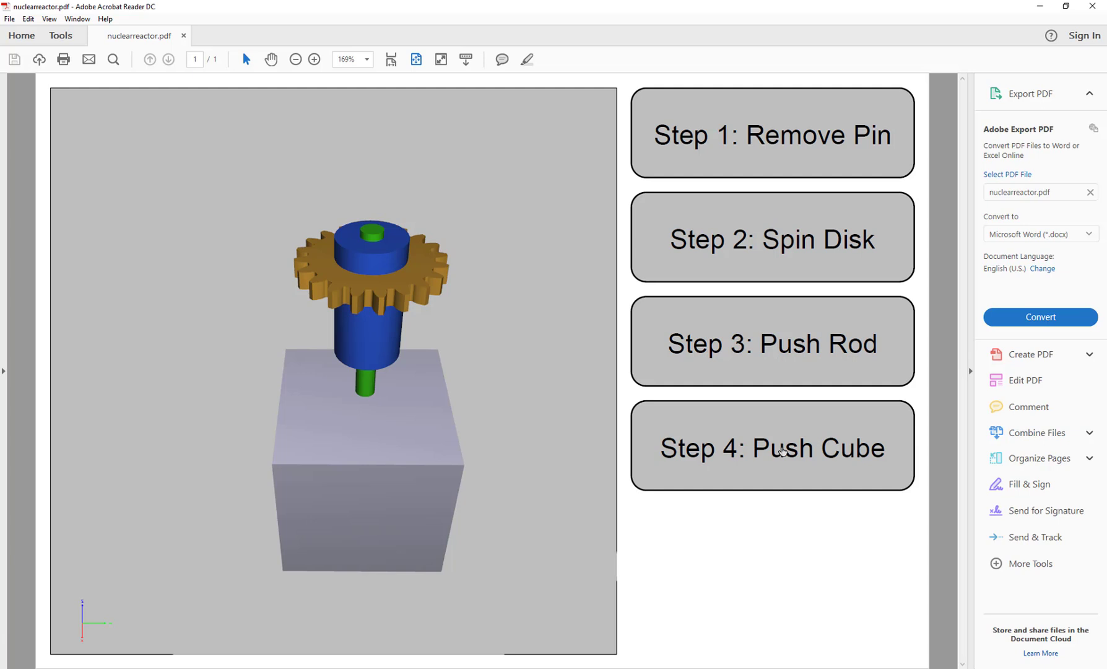
# - Replay the Push Rod, Push Cube, Remove Pin and Spin Disk steps out of order to check the camera switching
pyautogui.click(781, 353)
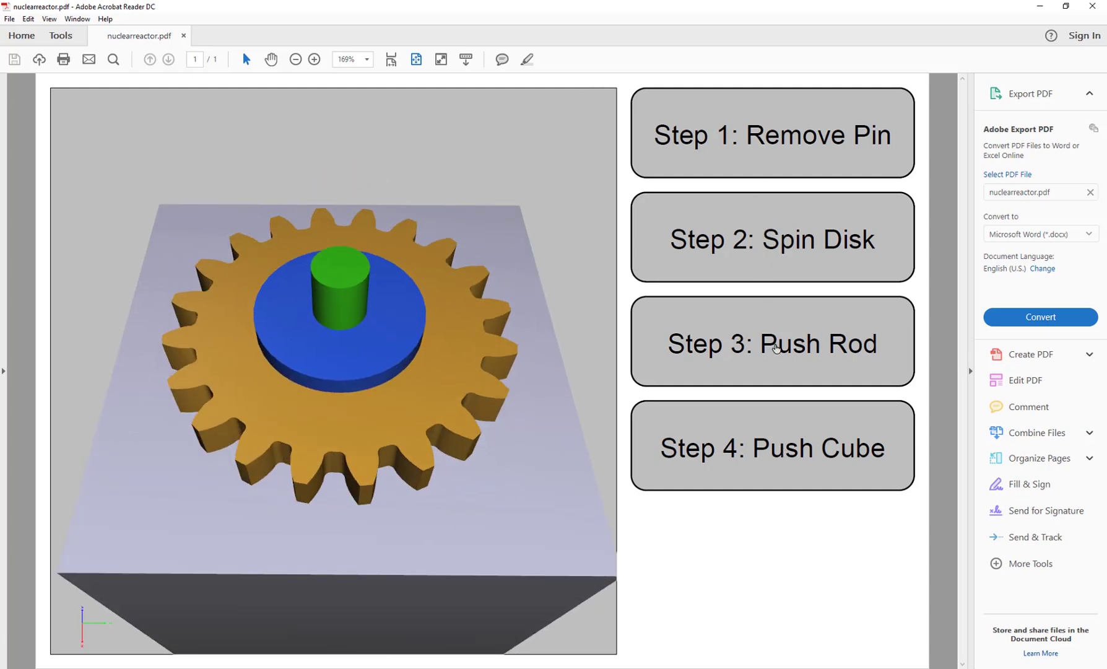
pyautogui.click(784, 469)
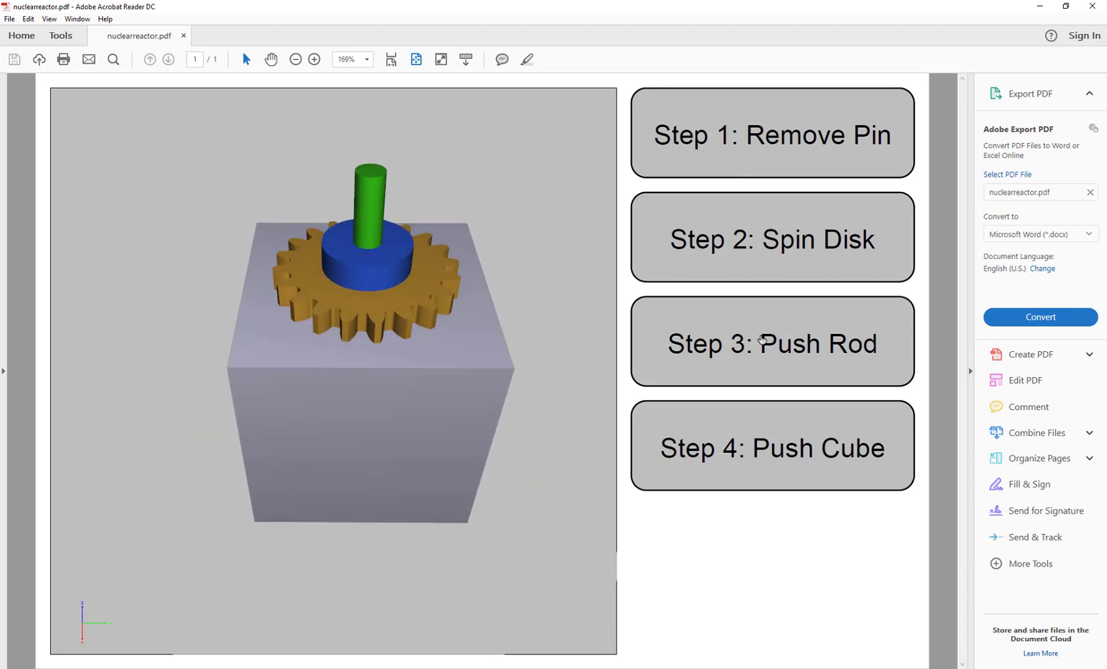
pyautogui.click(762, 339)
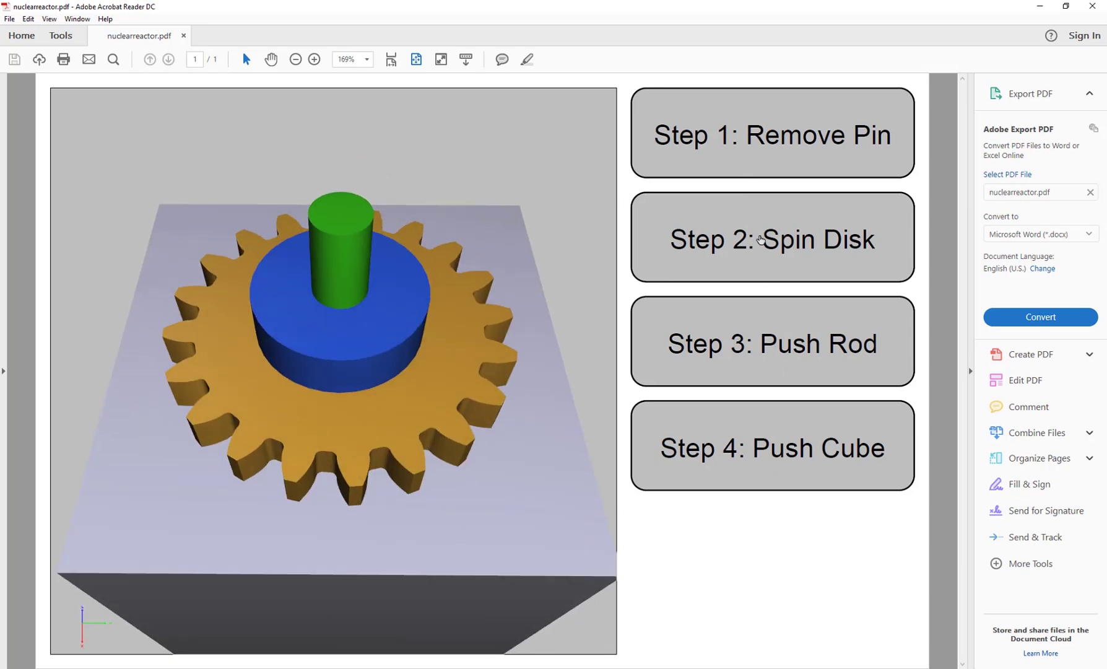
pyautogui.click(776, 122)
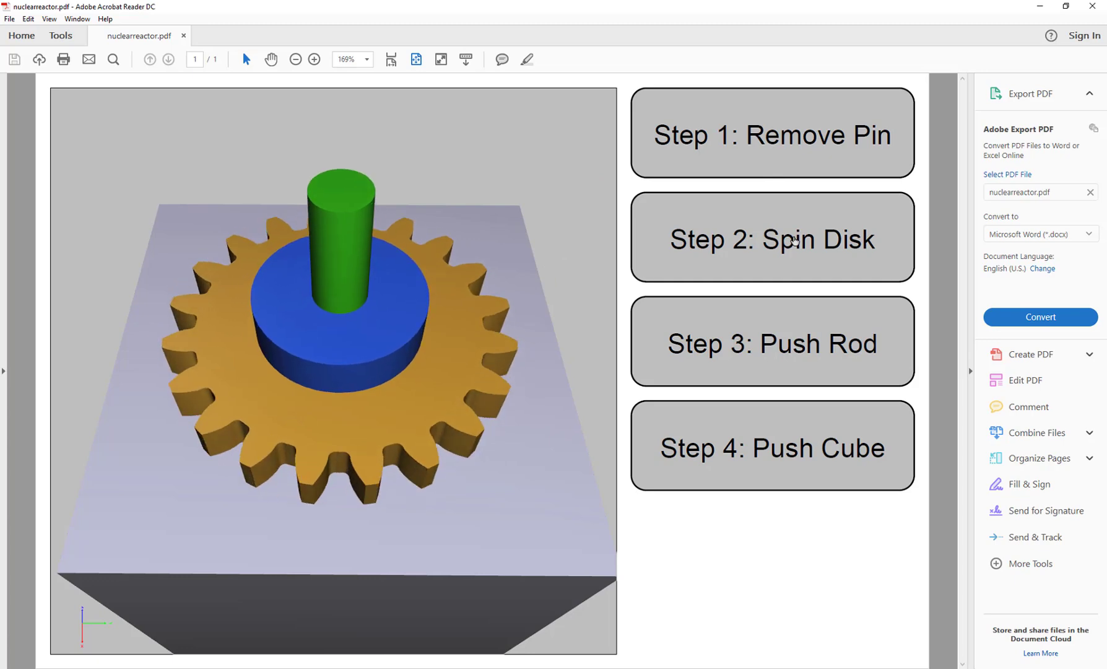
pyautogui.click(795, 239)
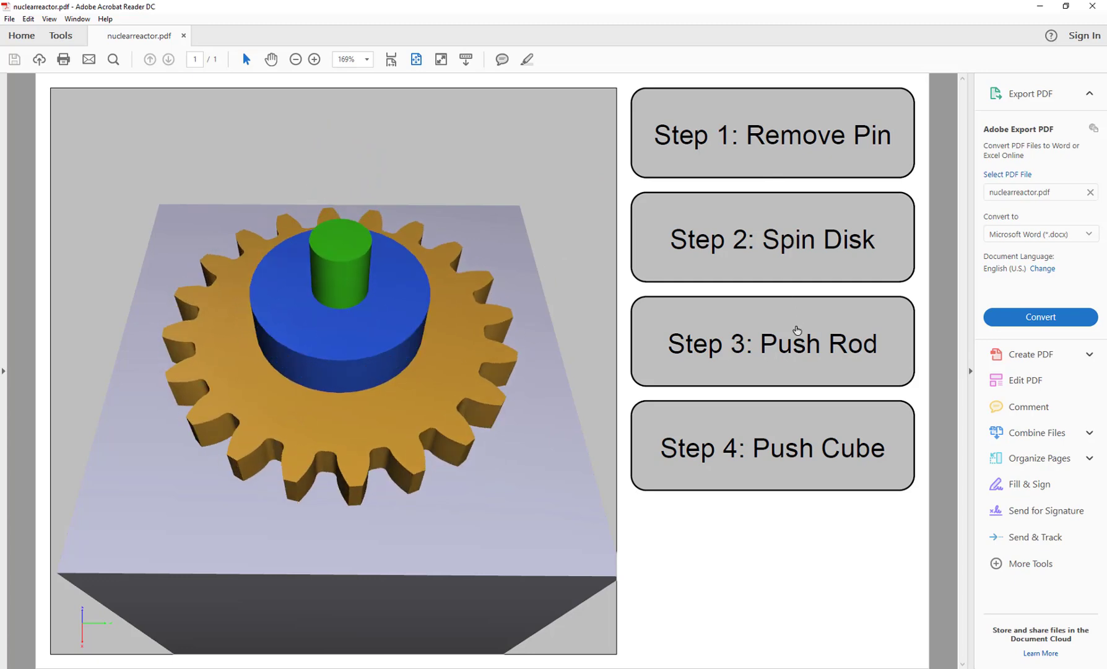
pyautogui.click(780, 258)
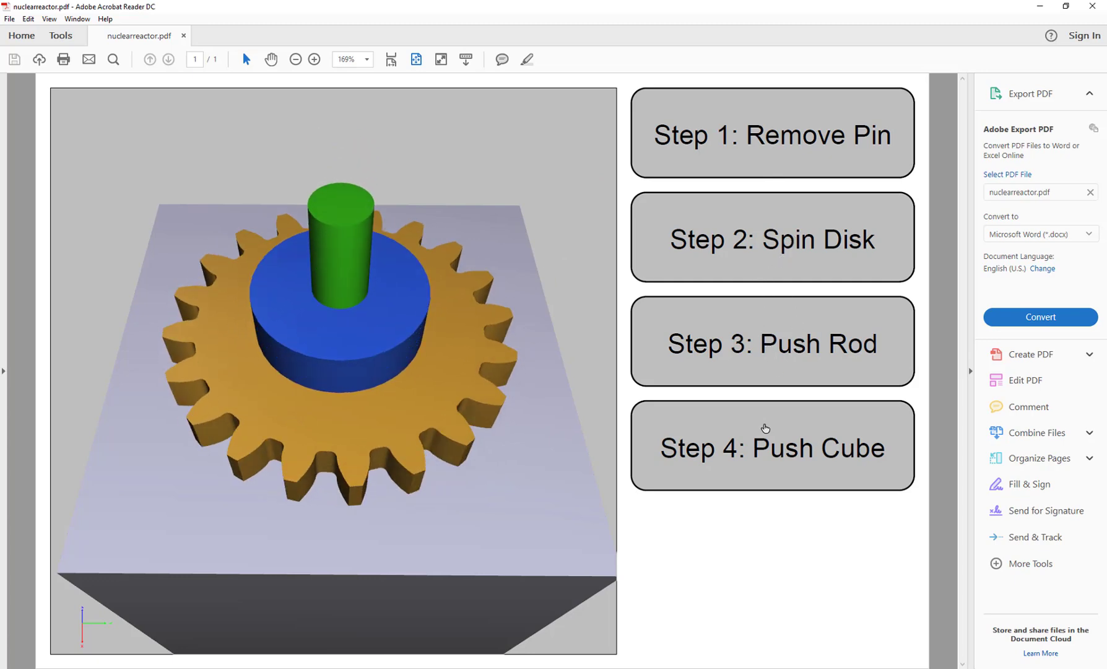
pyautogui.click(769, 447)
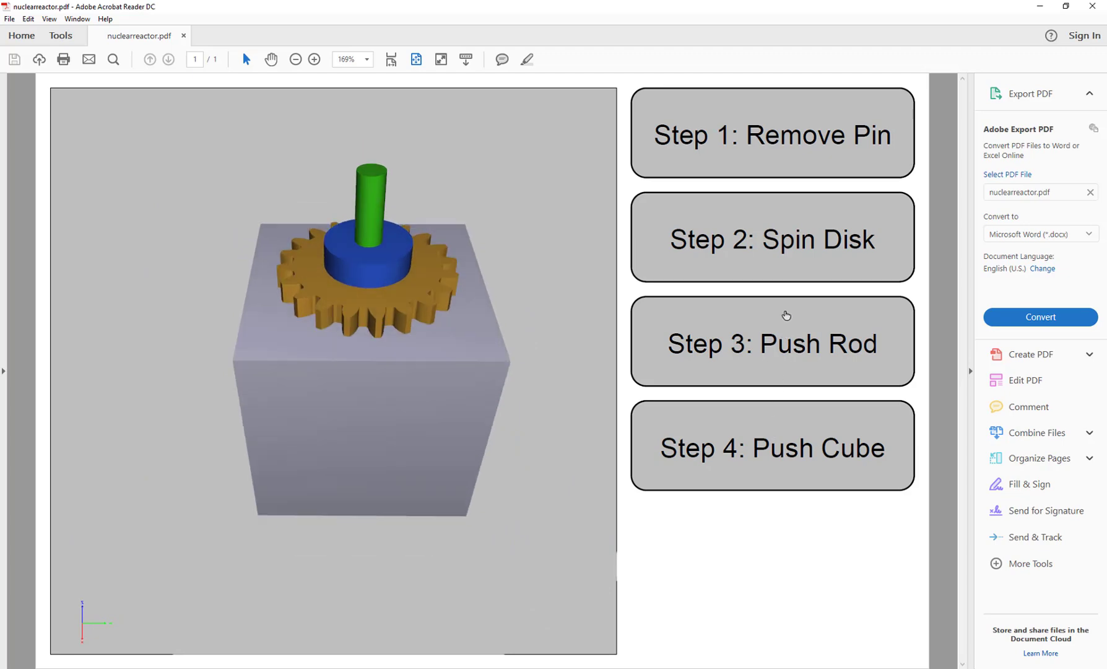
pyautogui.click(785, 315)
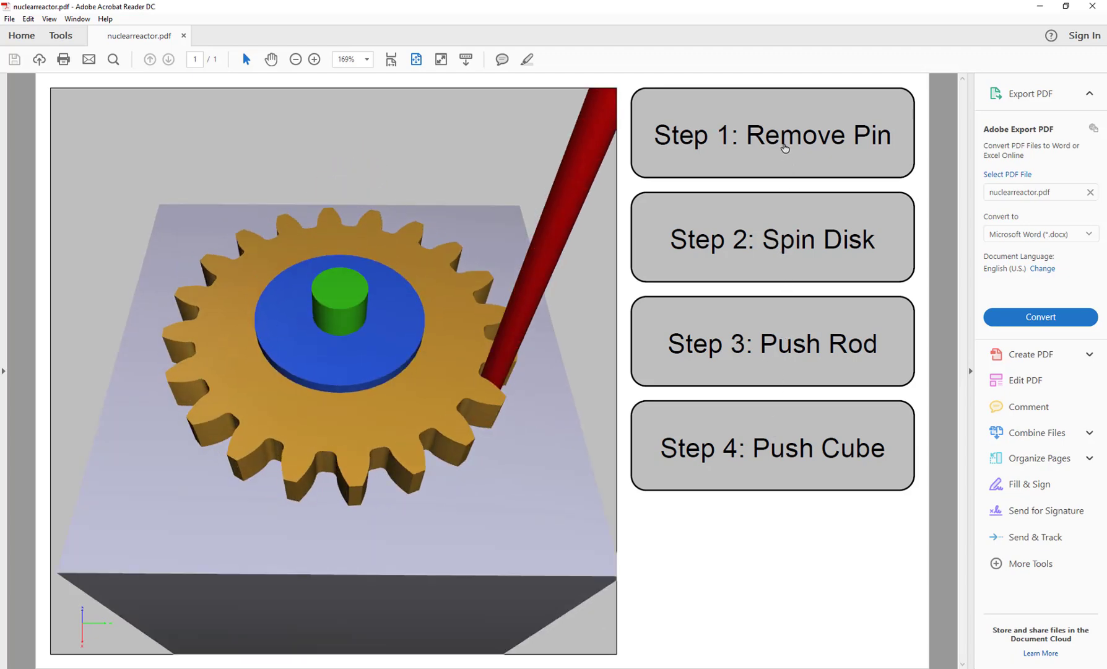